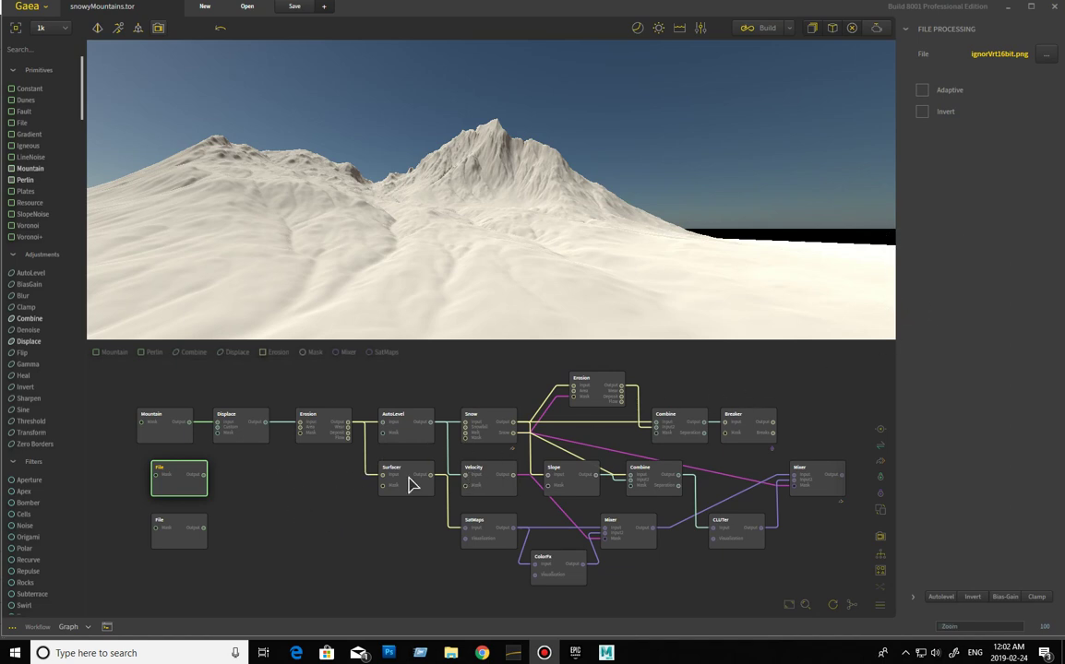
# Step: Preview the Mixer and upper File node terrains, and check the build settings without building
pyautogui.click(819, 474)
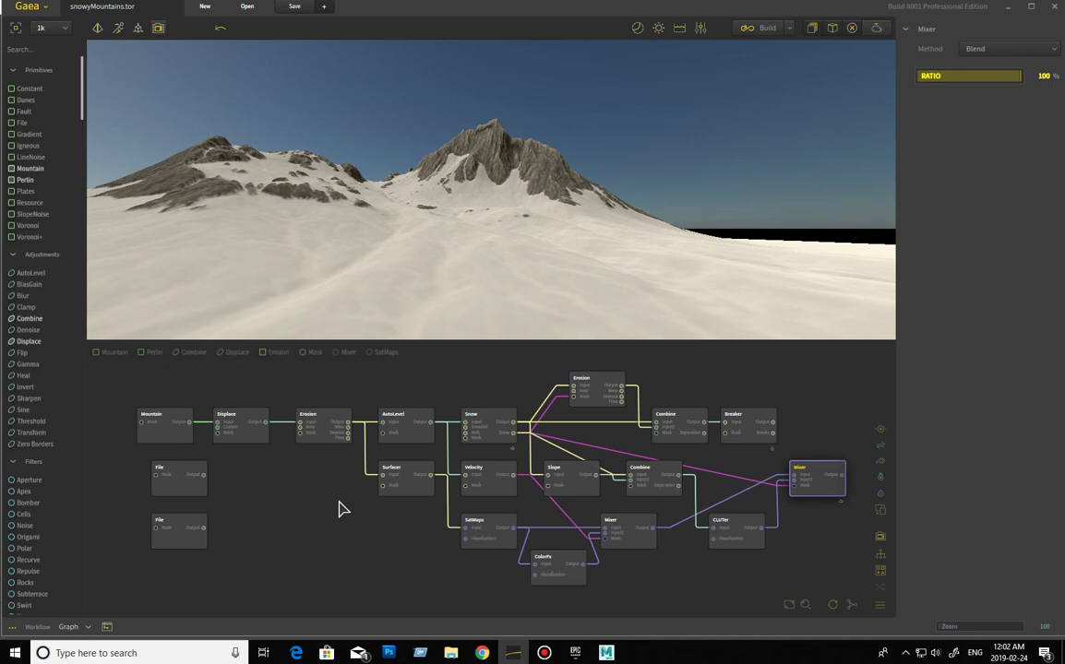
pyautogui.click(185, 477)
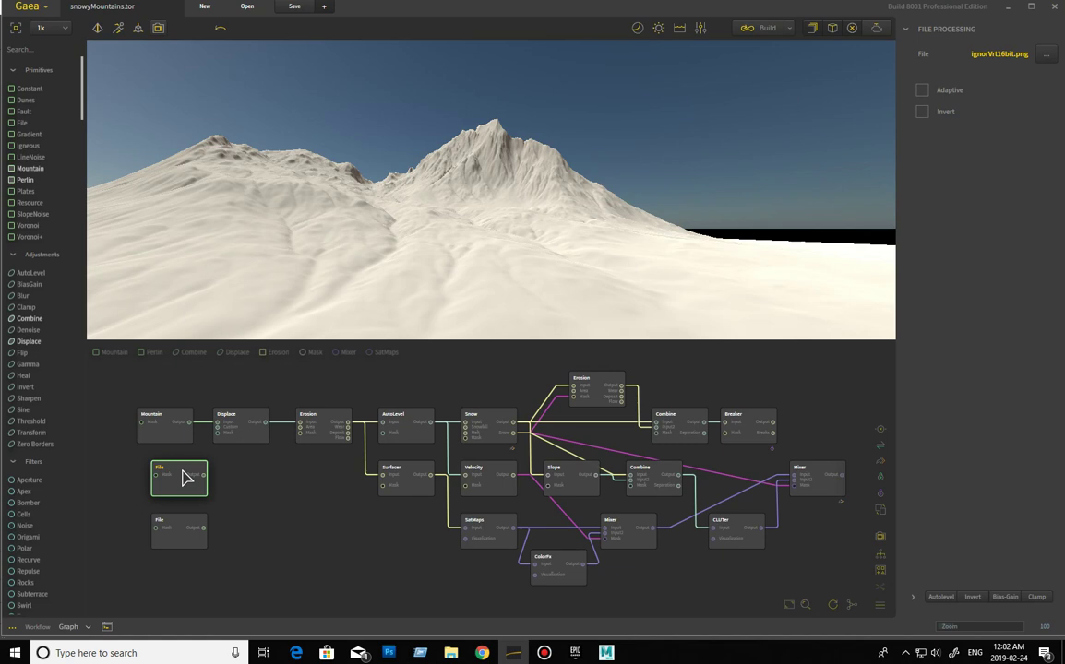
pyautogui.moveTo(178, 472); pyautogui.dragTo(173, 470)
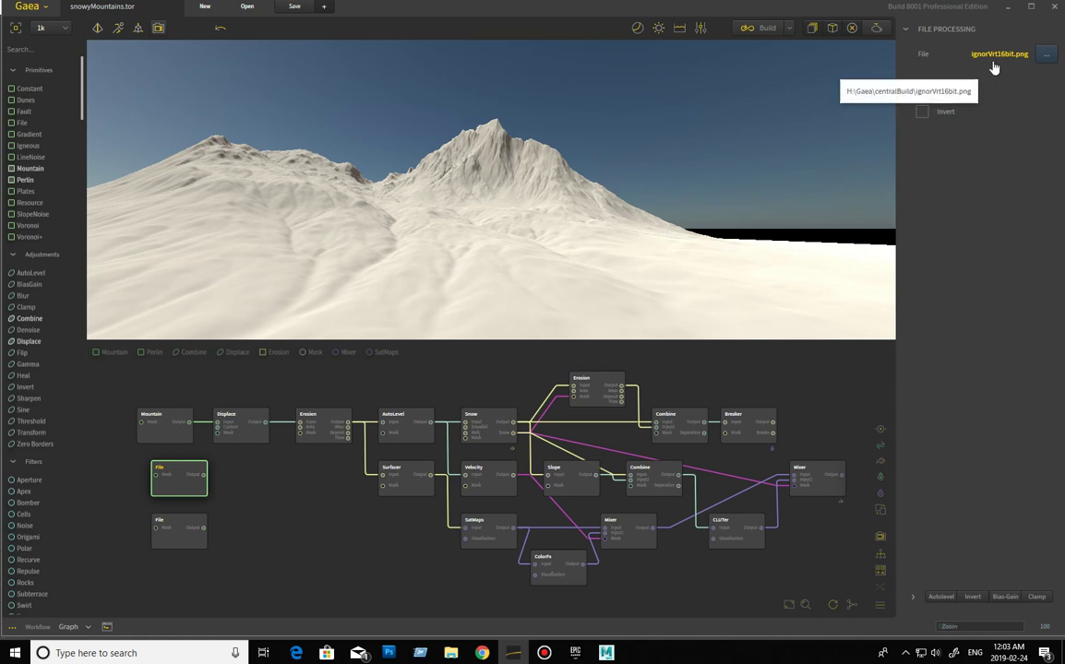
pyautogui.click(768, 32)
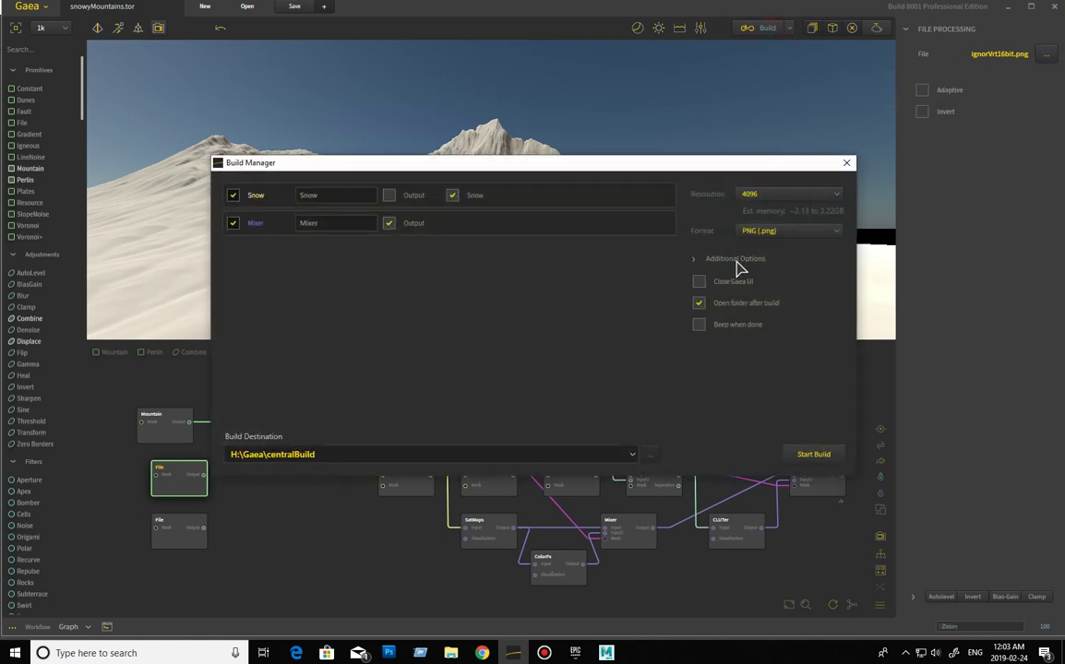
pyautogui.click(713, 264)
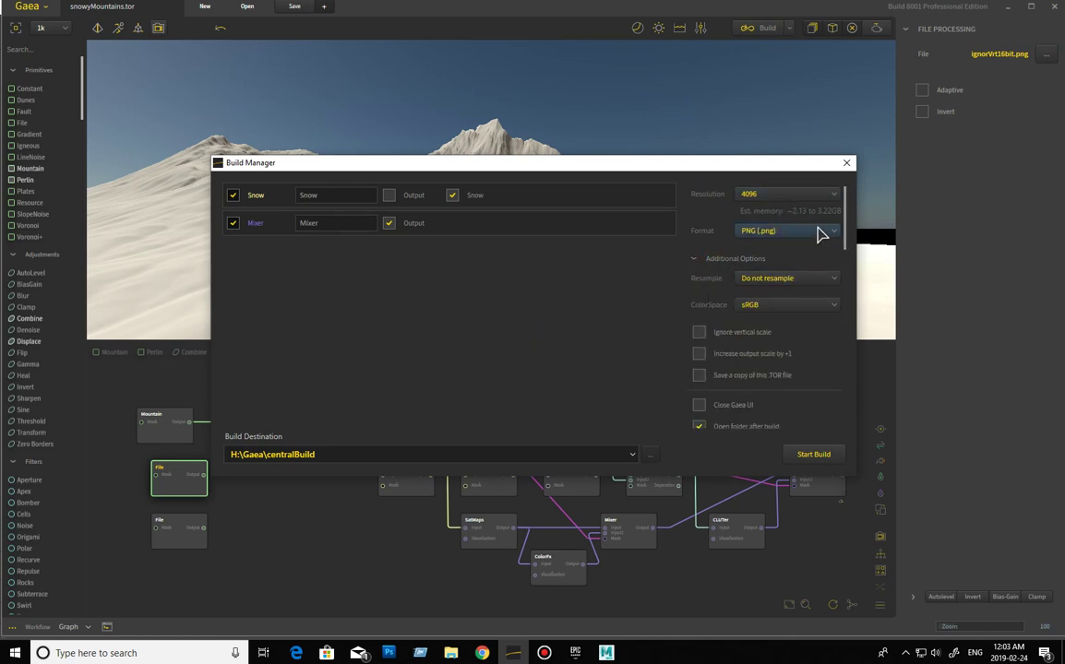
pyautogui.click(845, 164)
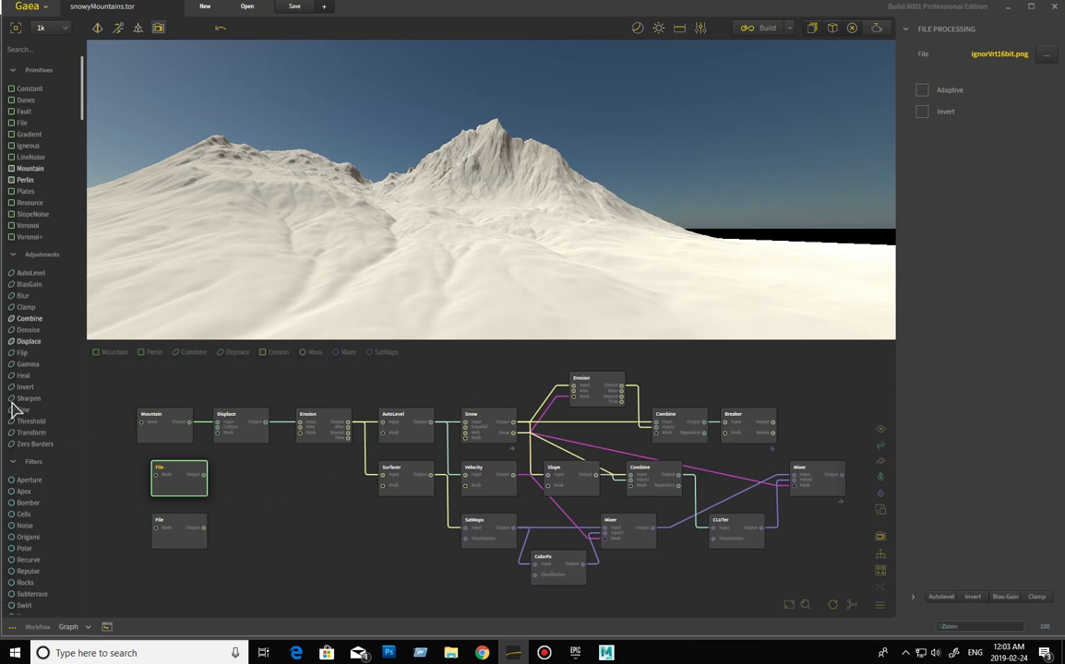
# Step: Add a Mesher node from the Output library, placed right of Breaker
pyautogui.scroll(-1, 39, 395)
pyautogui.scroll(-4, 39, 395)
pyautogui.scroll(-4, 39, 395)
pyautogui.scroll(-4, 39, 395)
pyautogui.scroll(-3, 39, 394)
pyautogui.scroll(-2, 37, 399)
pyautogui.scroll(-2, 37, 401)
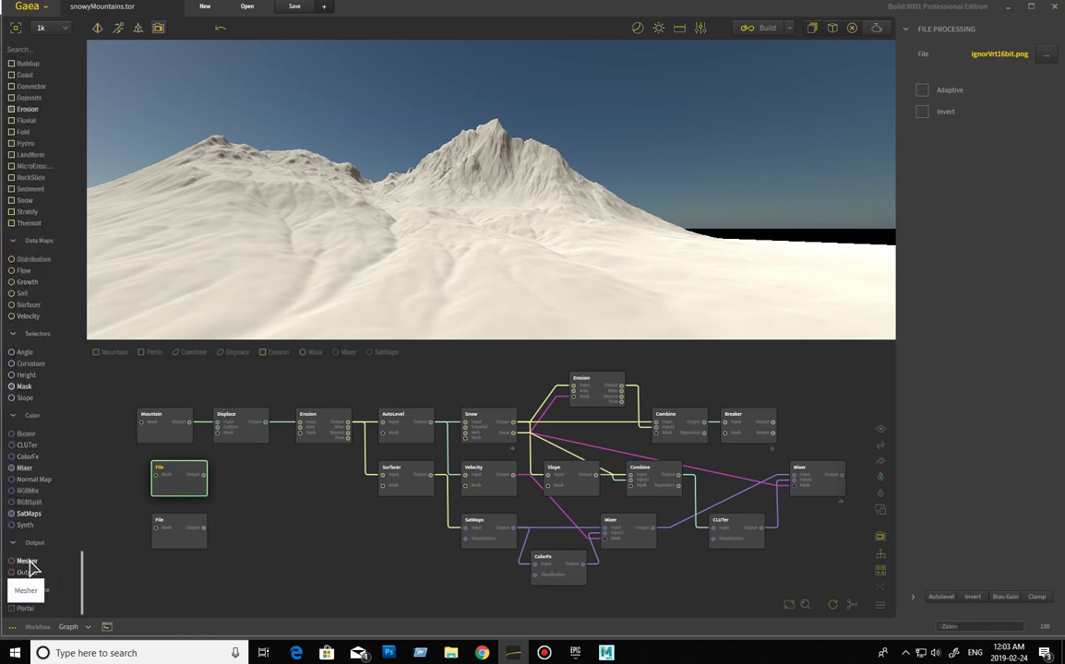
pyautogui.moveTo(27, 561)
pyautogui.mouseDown()
pyautogui.moveTo(339, 583)
pyautogui.moveTo(758, 420)
pyautogui.mouseUp()
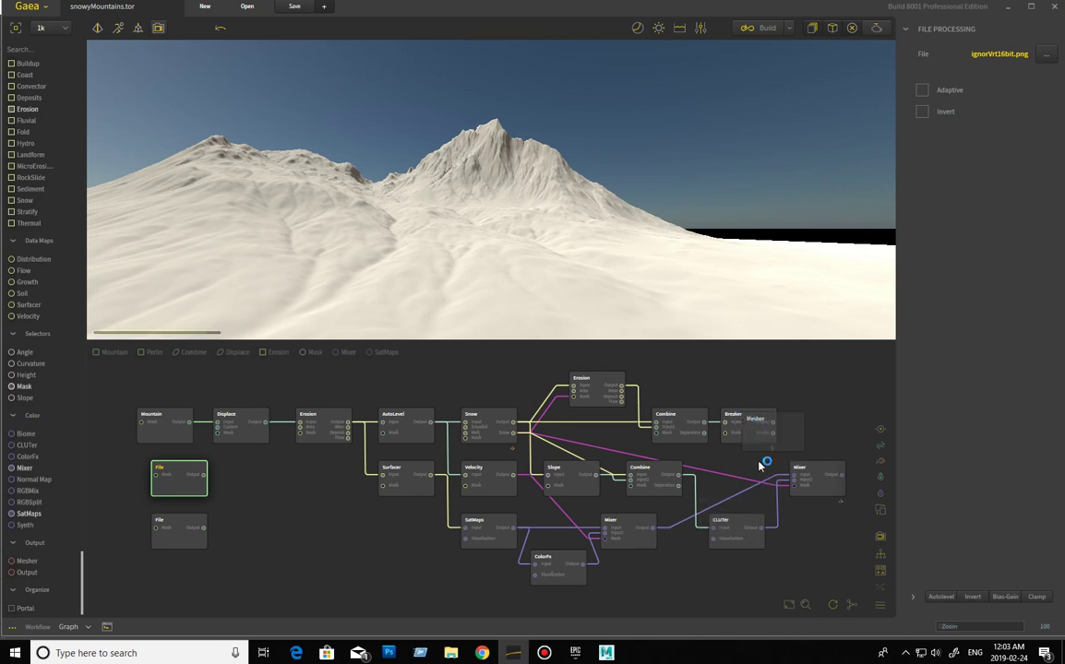
pyautogui.moveTo(757, 419); pyautogui.dragTo(757, 462)
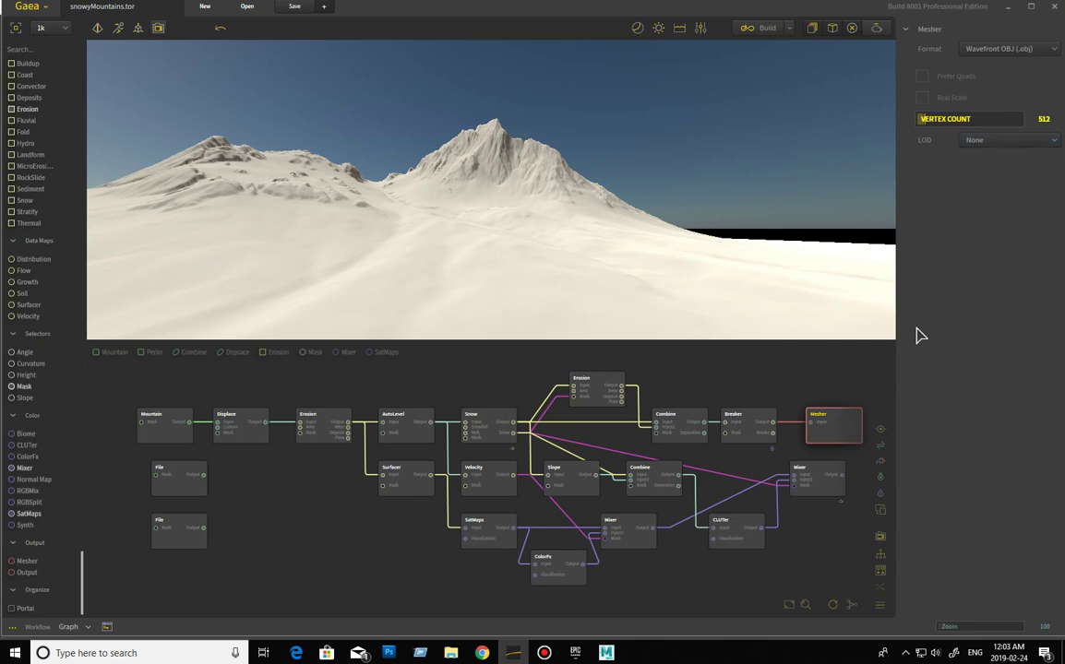
# Step: Set the Mesher vertex count to 2048
pyautogui.rightClick(1017, 121)
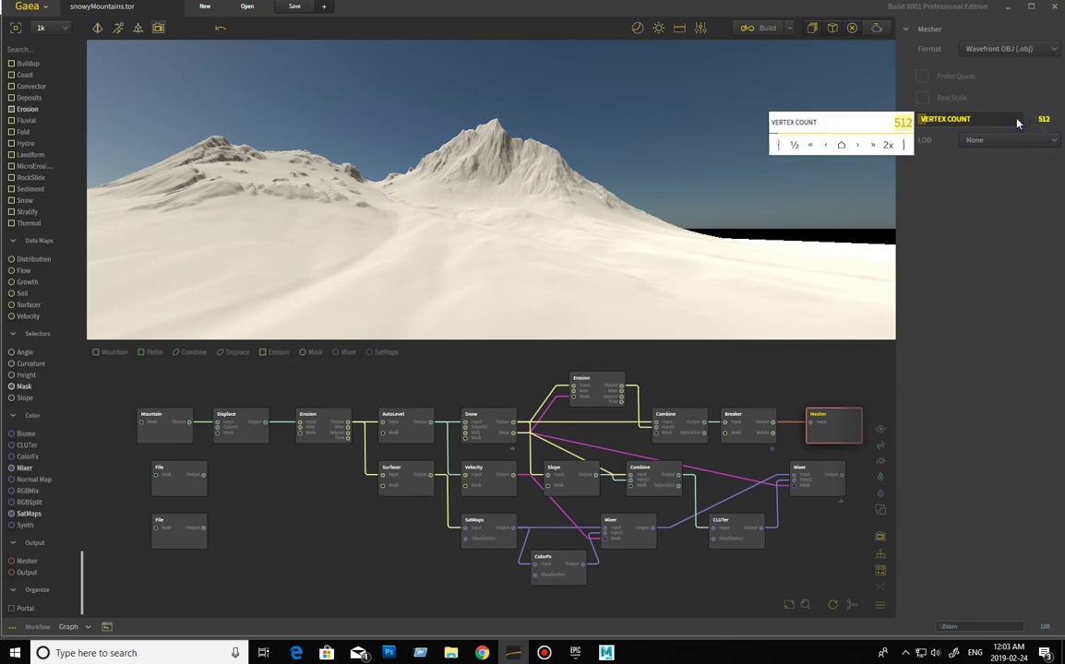
pyautogui.click(884, 121)
pyautogui.write('2048')
pyautogui.press('Return')
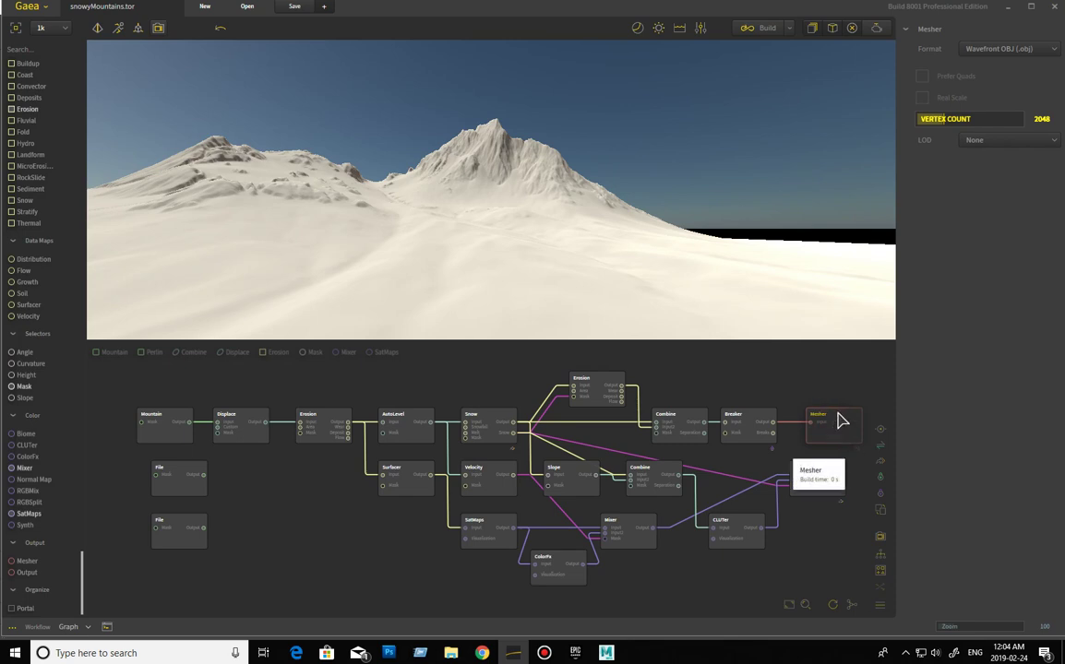
# Step: Preview the lower File node, set the build format to OpenEXR, and move Gaea aside to reveal Maya
pyautogui.click(184, 528)
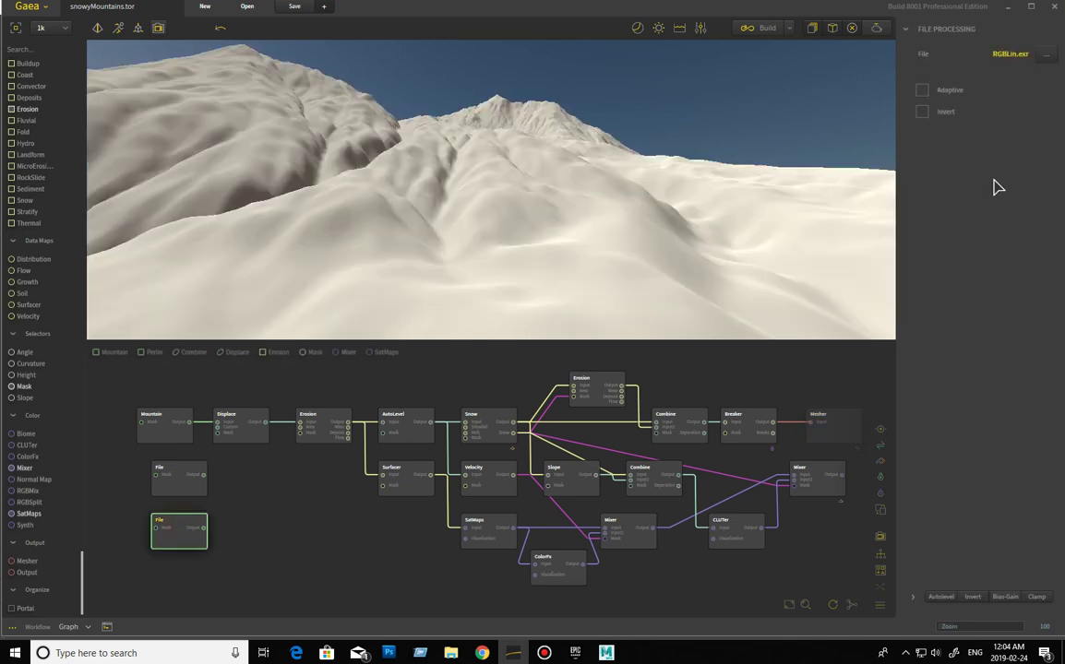
pyautogui.click(766, 29)
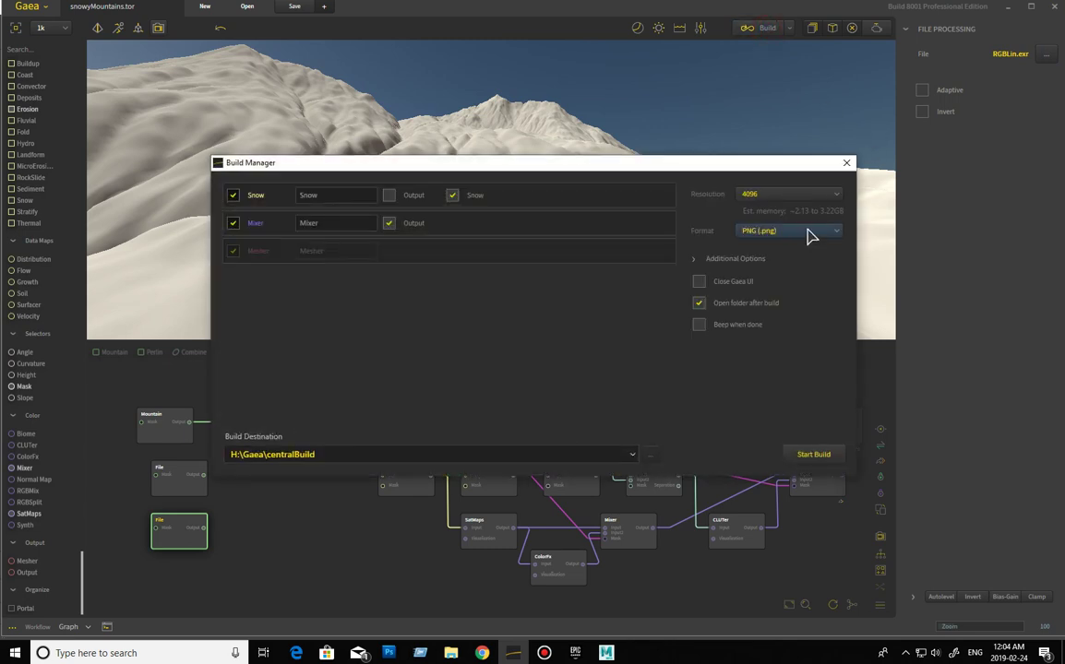
pyautogui.click(807, 235)
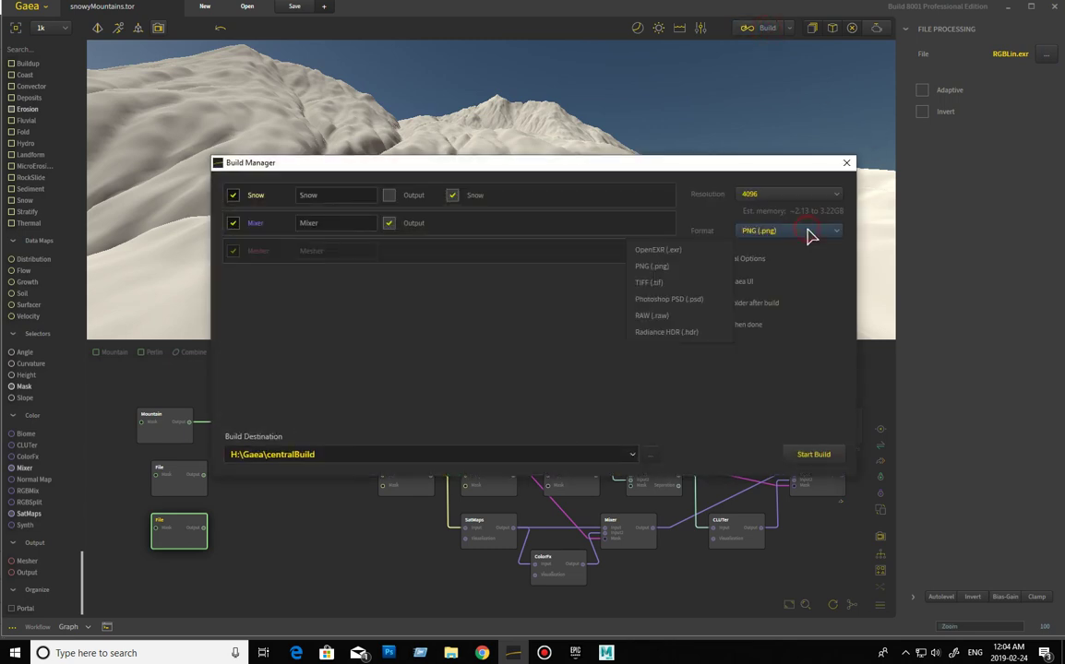
pyautogui.click(706, 246)
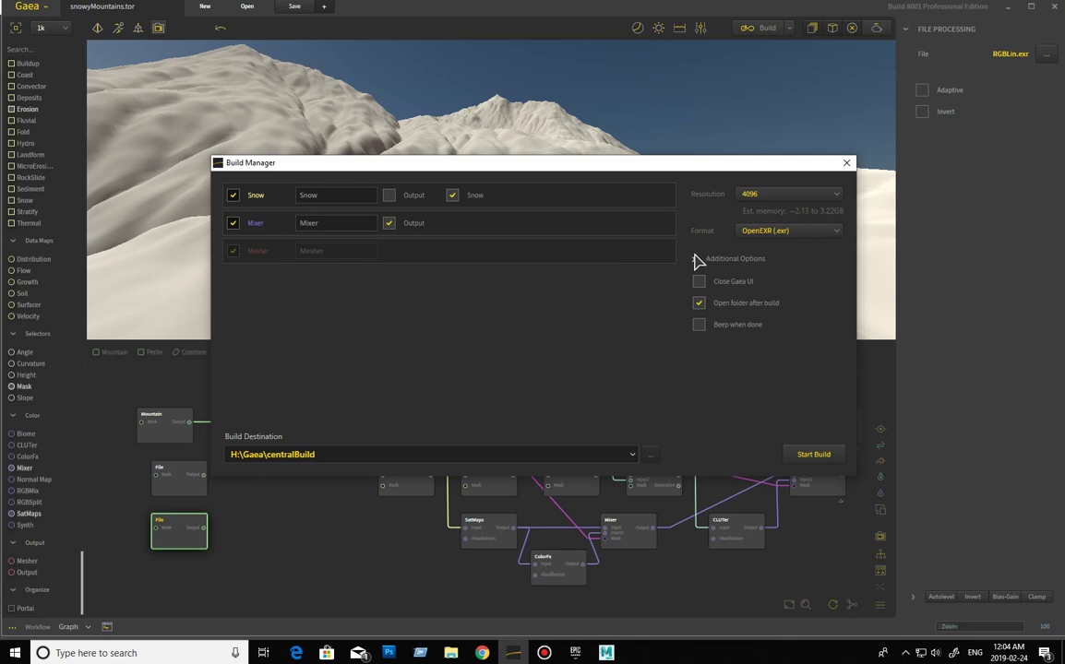
pyautogui.click(694, 259)
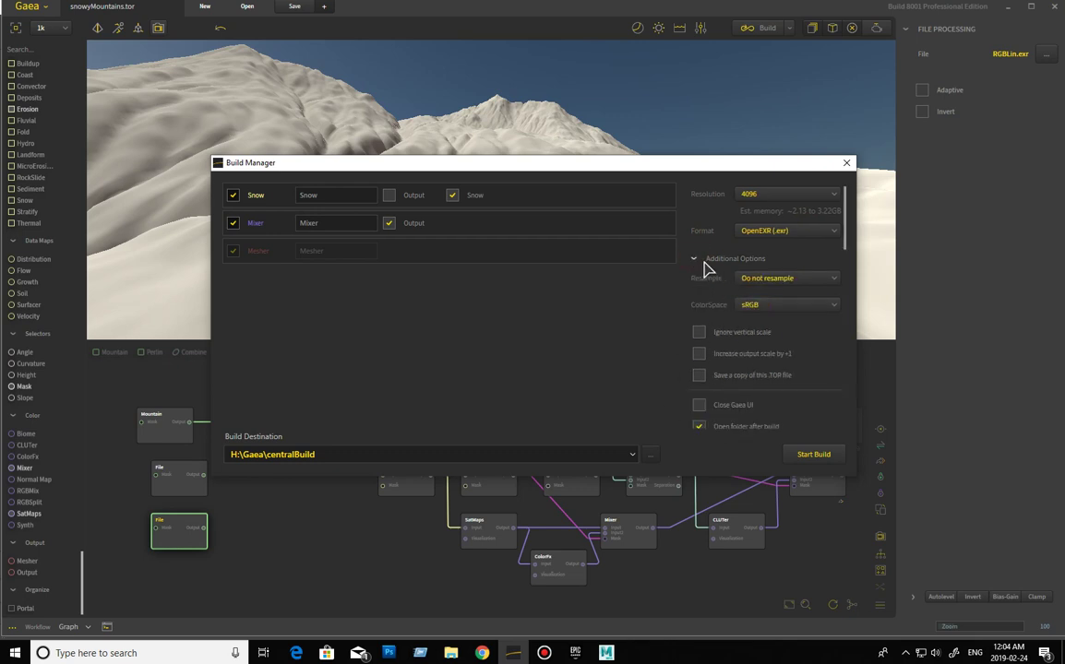
pyautogui.click(706, 260)
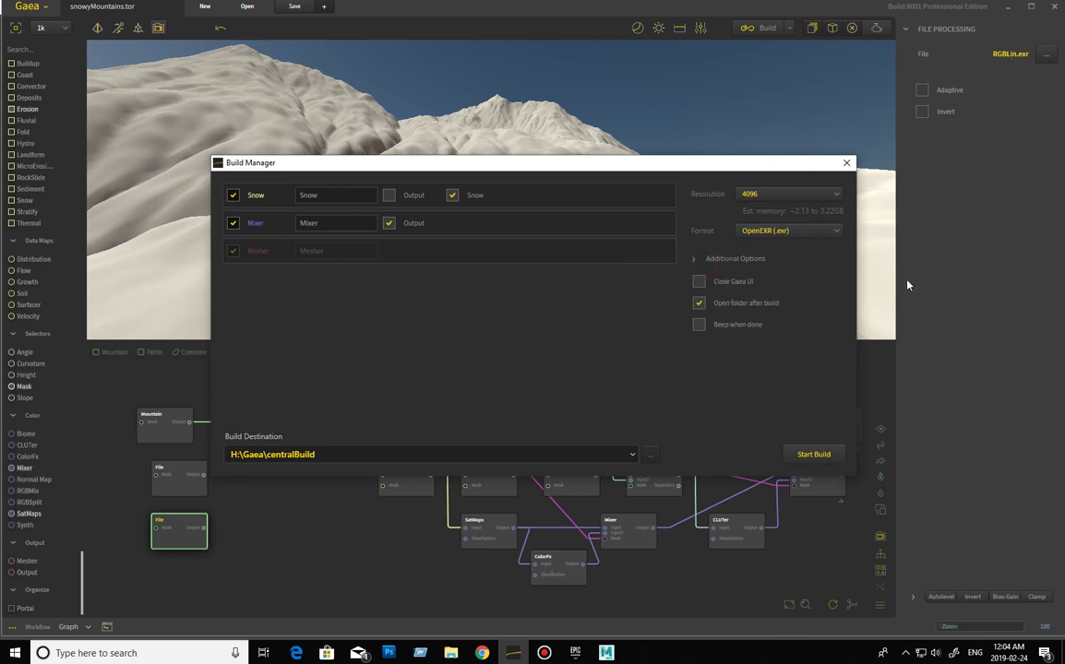
pyautogui.click(847, 164)
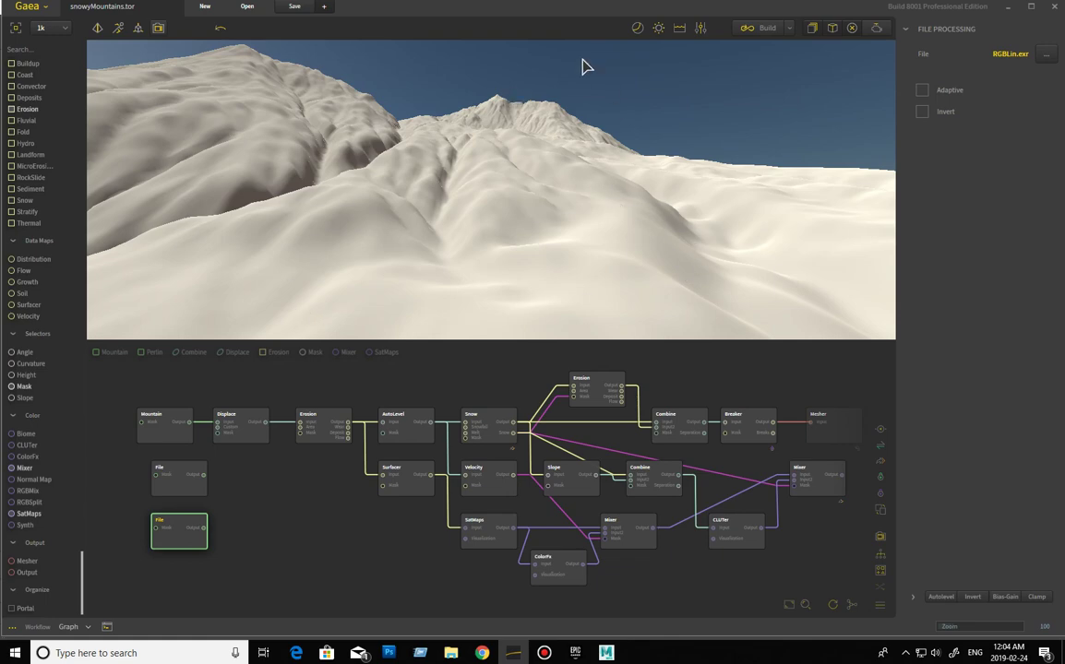
pyautogui.moveTo(426, 7); pyautogui.dragTo(752, 138)
# Step: Create a polygon plane with 512 by 512 subdivisions, accepting the large-value warning
pyautogui.click(400, 295)
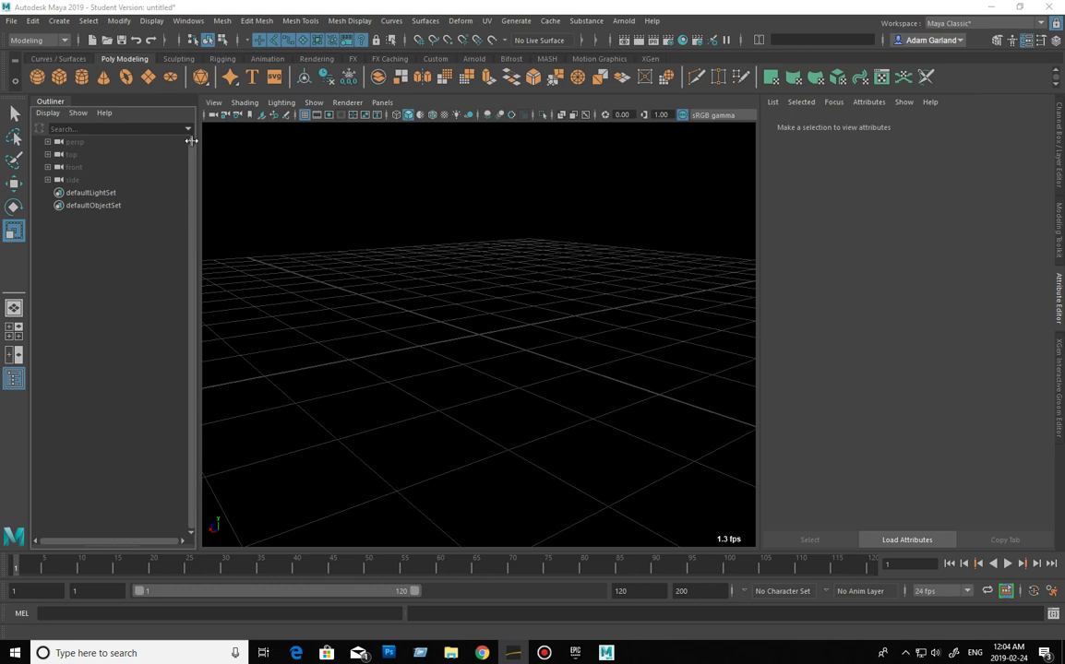
pyautogui.click(148, 77)
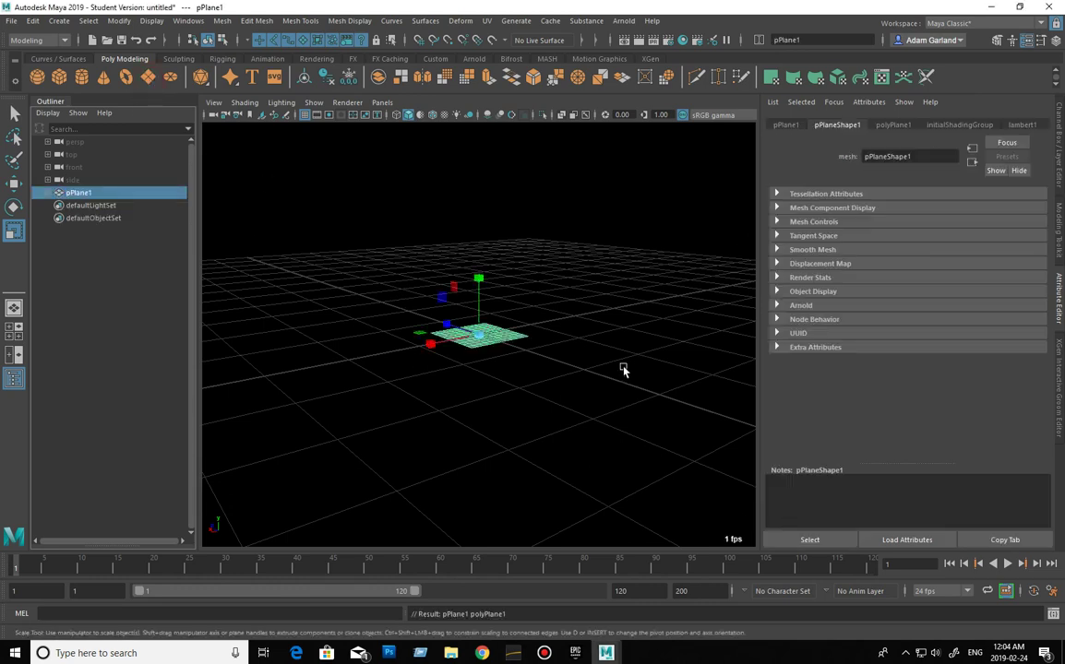
pyautogui.click(1056, 166)
pyautogui.click(923, 270)
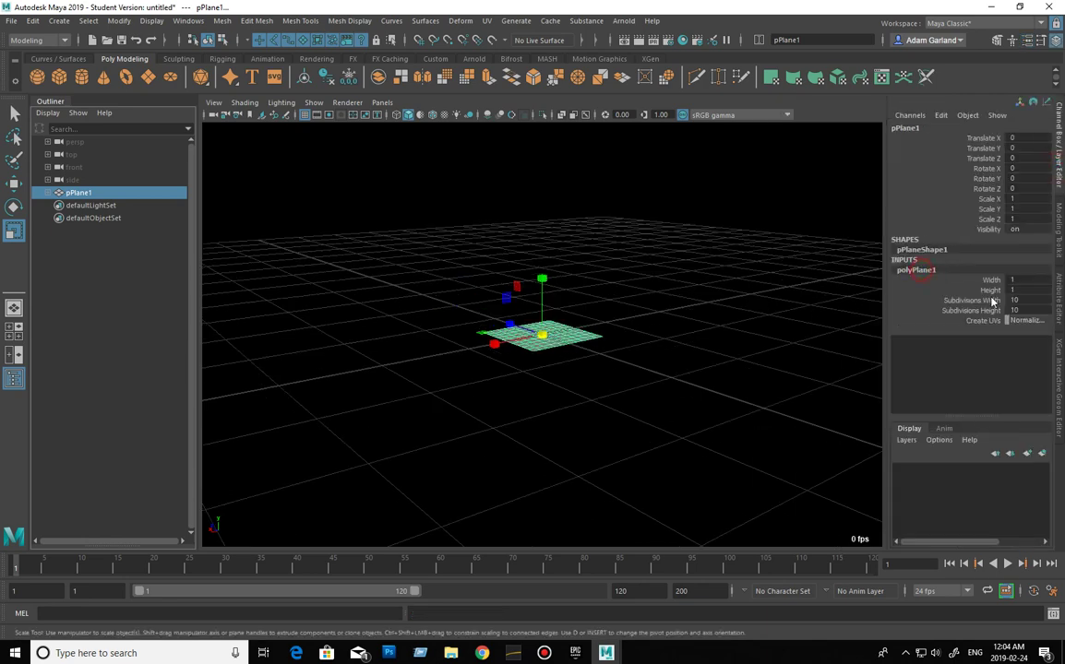
pyautogui.click(1022, 301)
pyautogui.doubleClick(1027, 310)
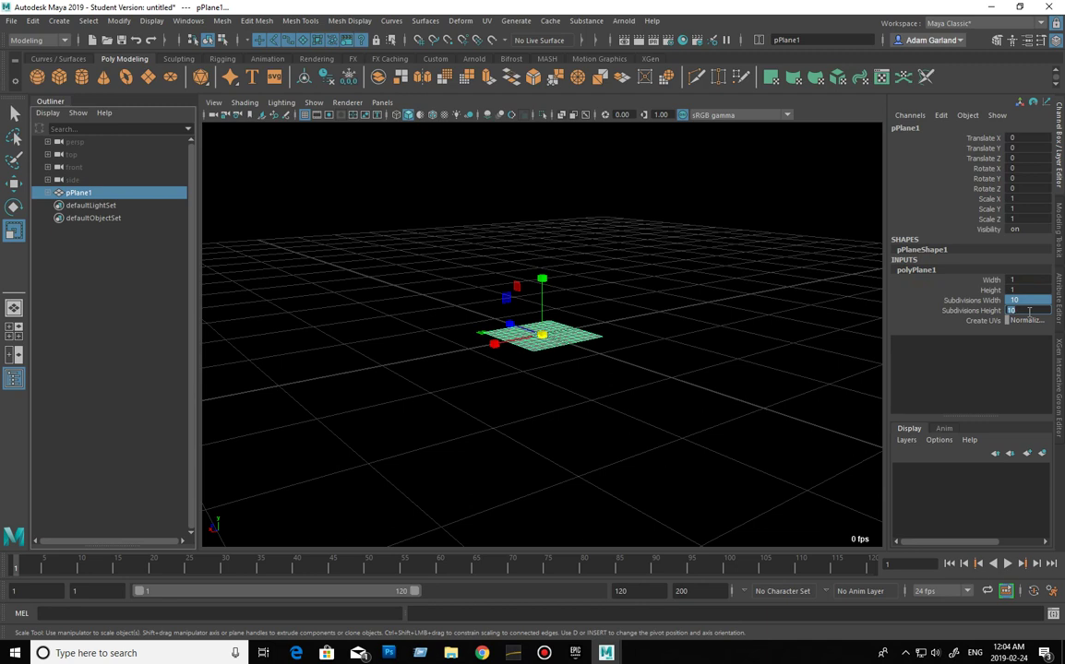
pyautogui.write('512')
pyautogui.press('Return')
pyautogui.moveTo(1027, 311)
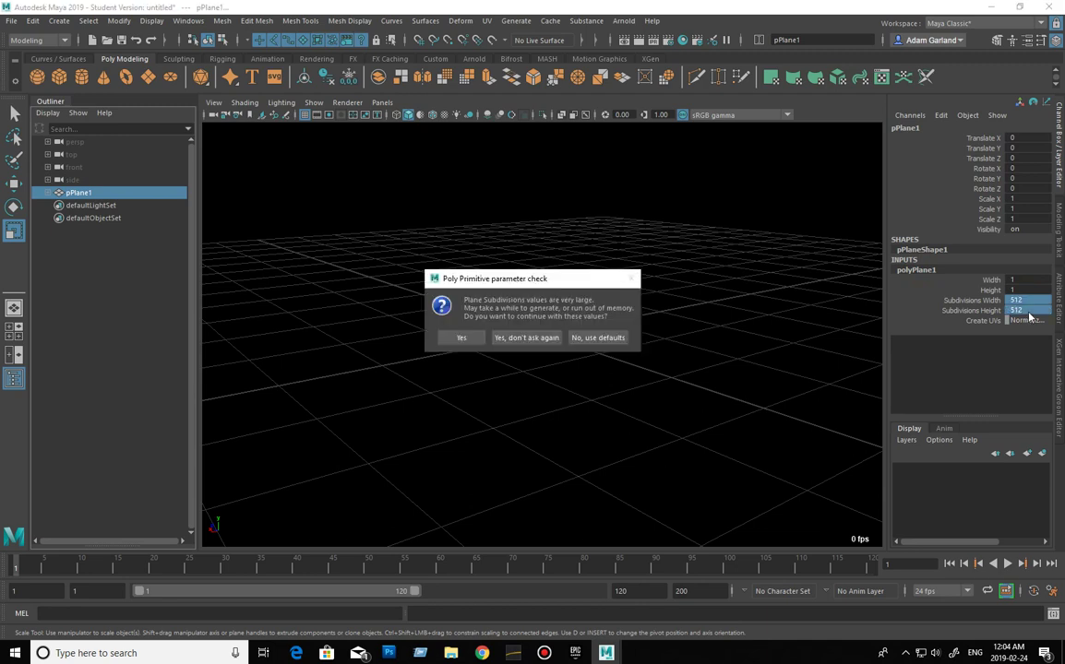
pyautogui.click(461, 337)
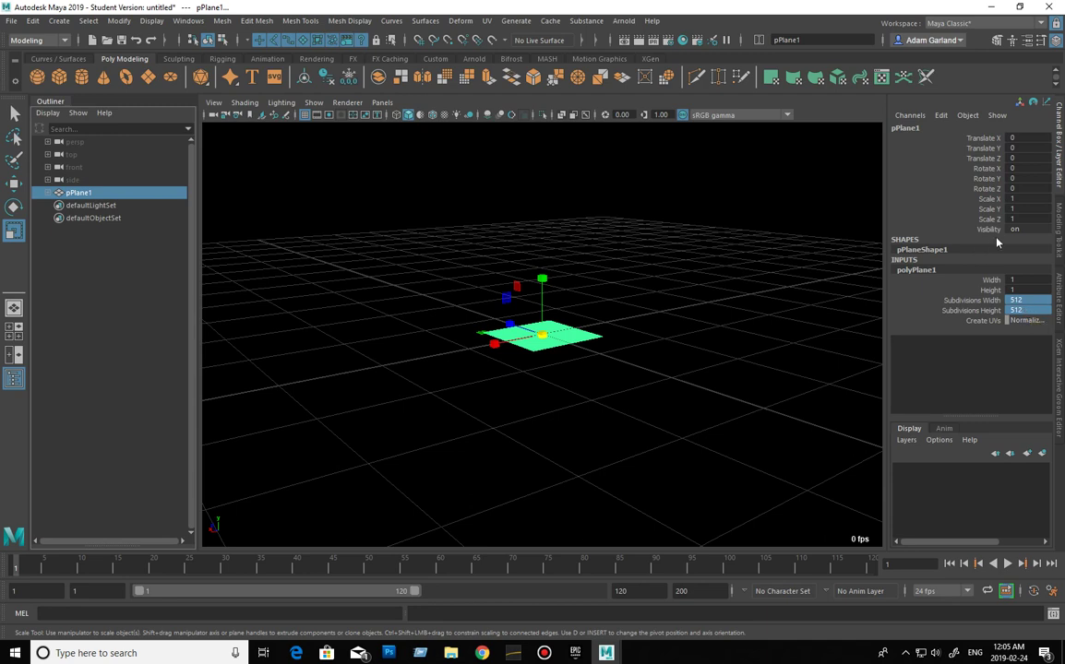
# Step: Scale the plane to 10 on X, Y and Z
pyautogui.moveTo(1022, 200); pyautogui.dragTo(1024, 217)
pyautogui.write('10')
pyautogui.press('Return')
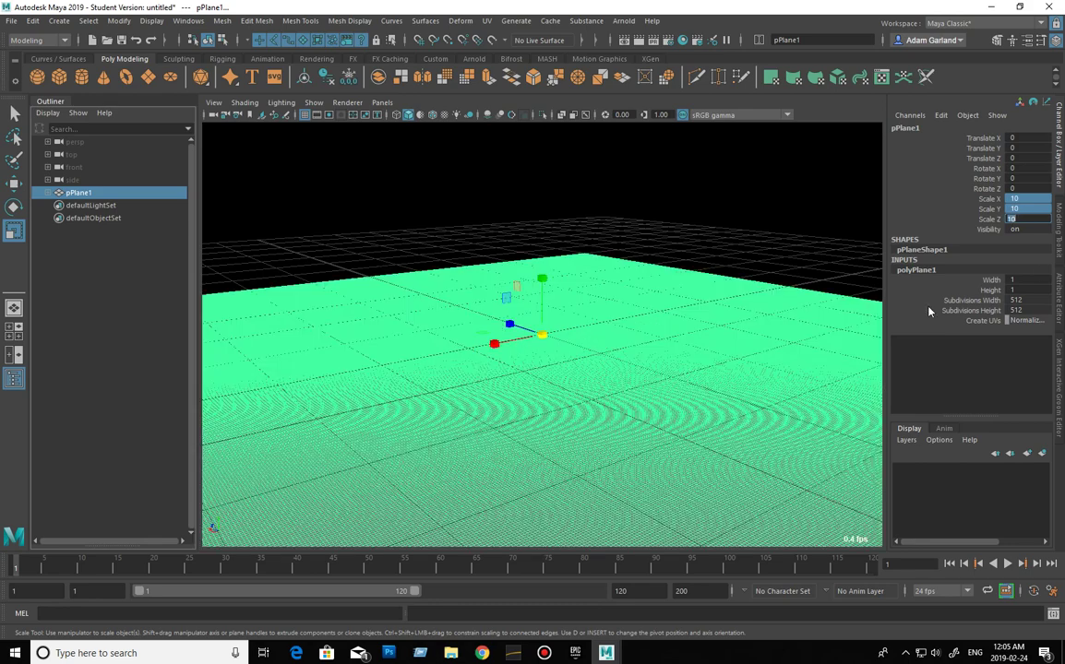
pyautogui.click(701, 325)
pyautogui.click(752, 249)
pyautogui.click(729, 334)
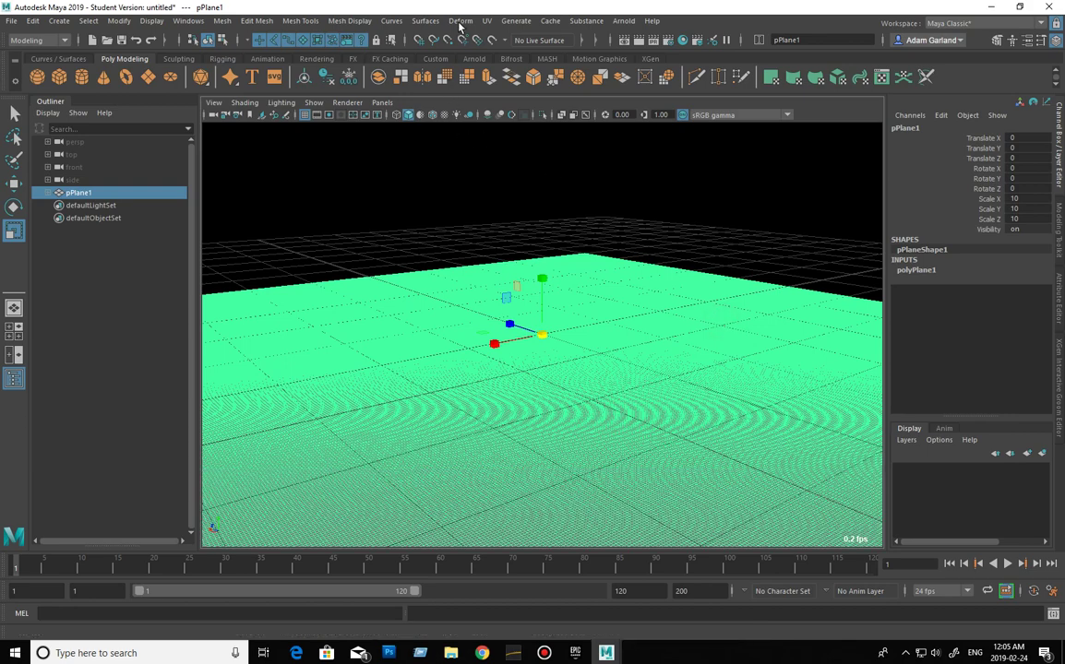
# Step: Apply a texture deformer to the plane with strength 8 and Handle direction
pyautogui.click(460, 21)
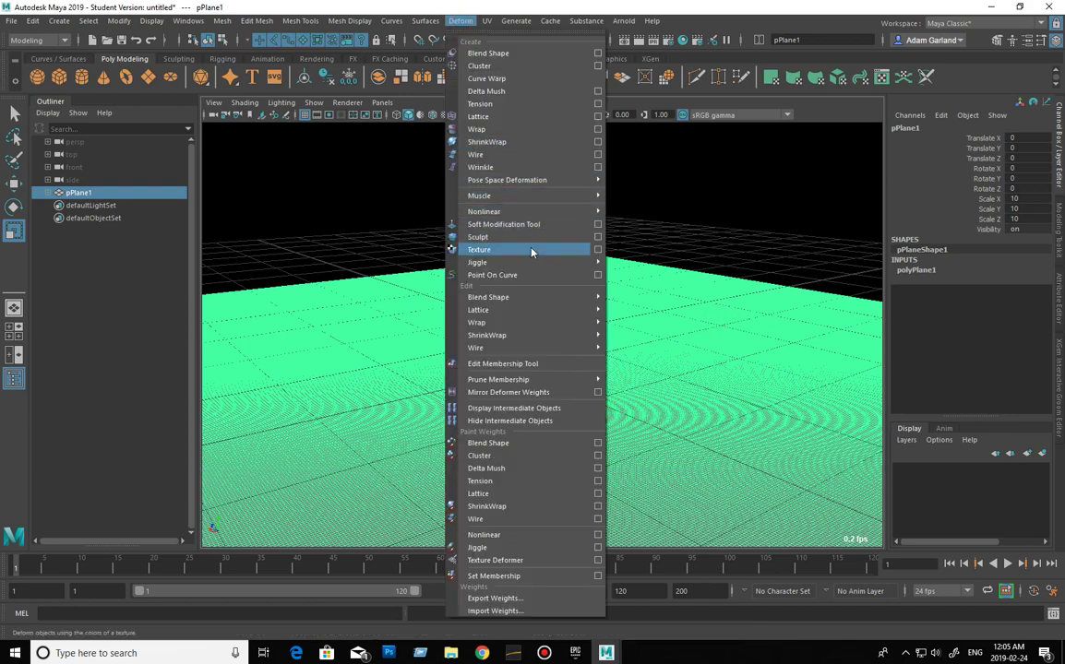
pyautogui.click(597, 249)
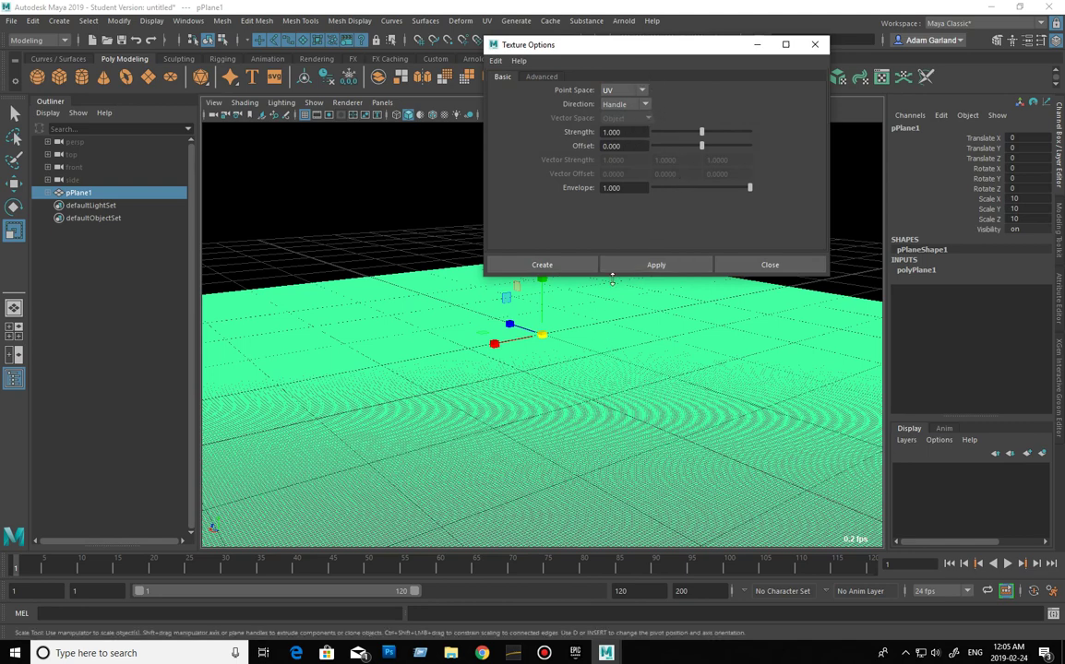
pyautogui.moveTo(633, 132); pyautogui.dragTo(574, 136)
pyautogui.write('8')
pyautogui.press('Return')
pyautogui.click(649, 104)
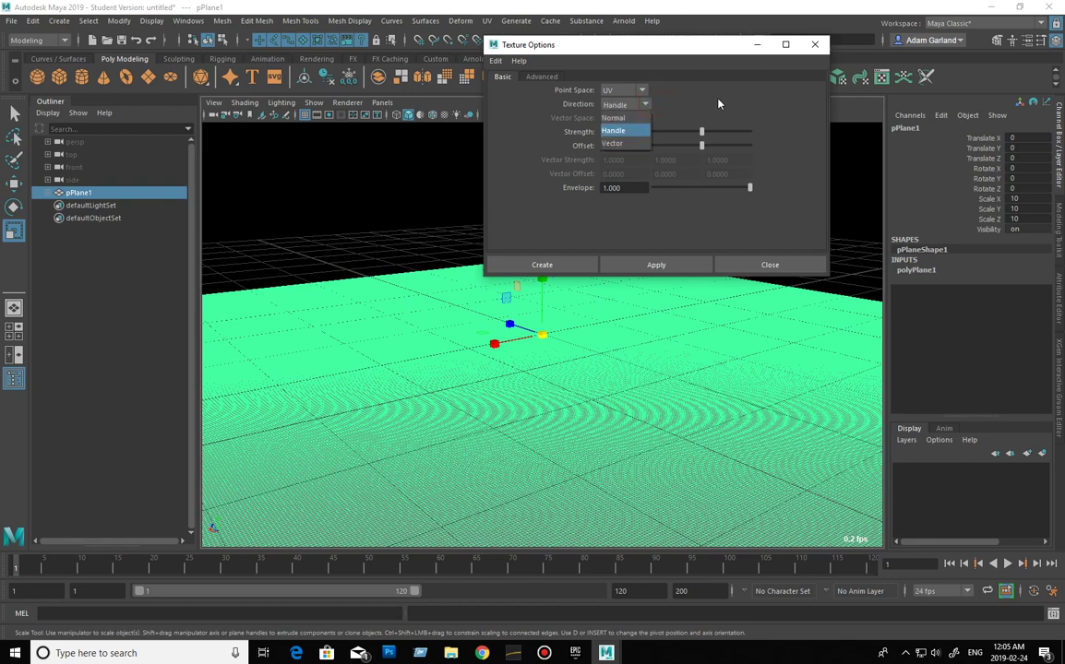
pyautogui.click(716, 97)
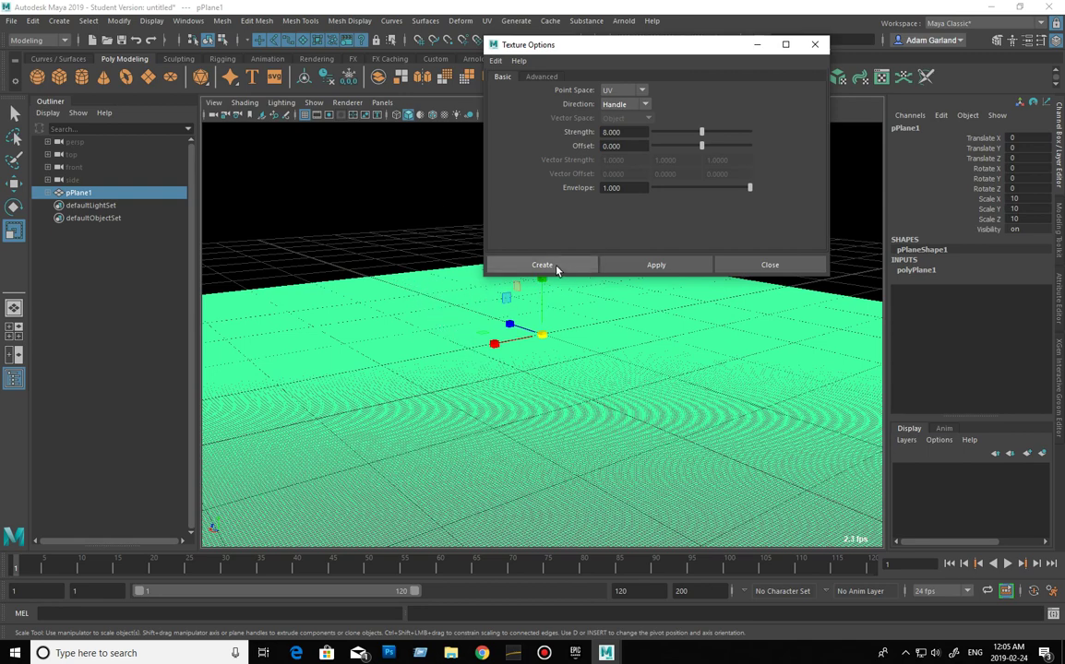
pyautogui.click(556, 269)
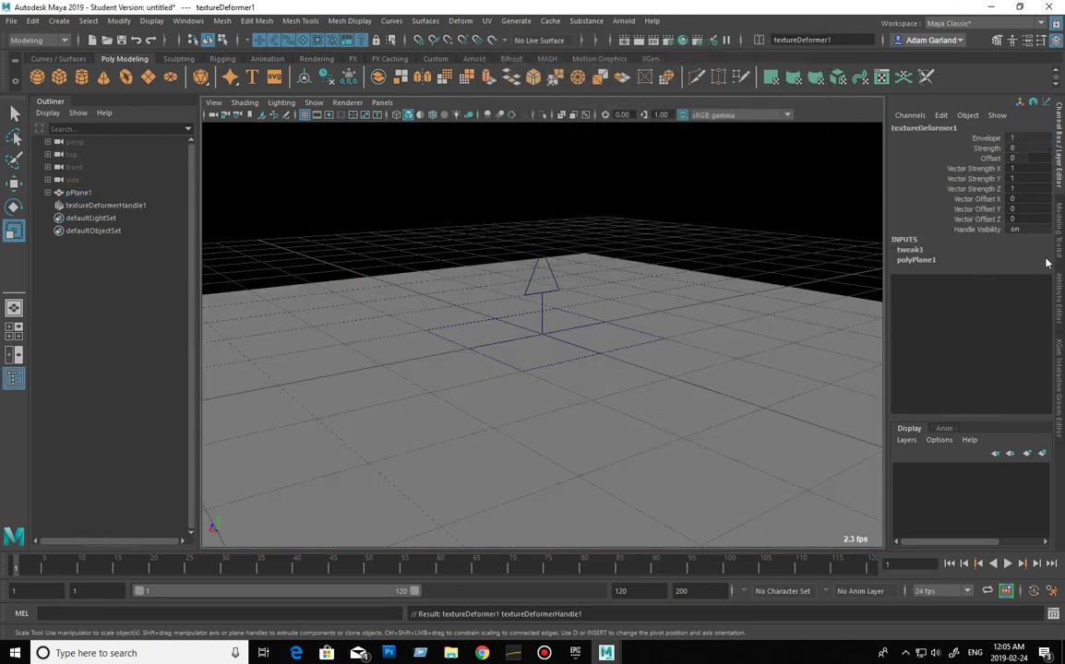
# Step: Connect a new File texture to the deformer's Texture attribute with Filter Type Off
pyautogui.click(1058, 295)
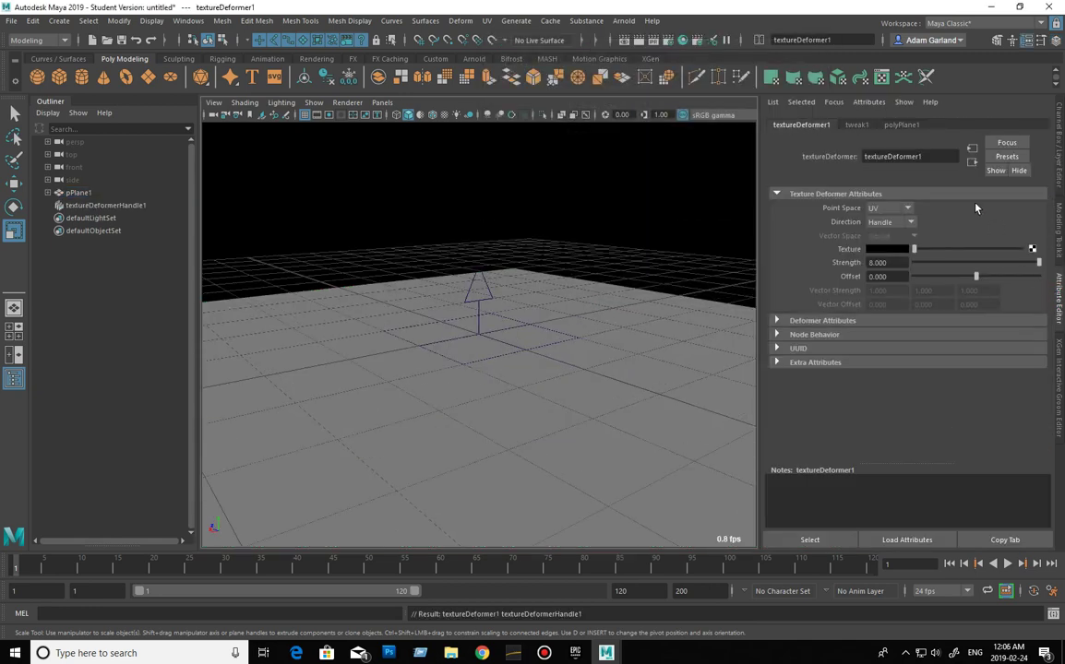
pyautogui.click(1032, 250)
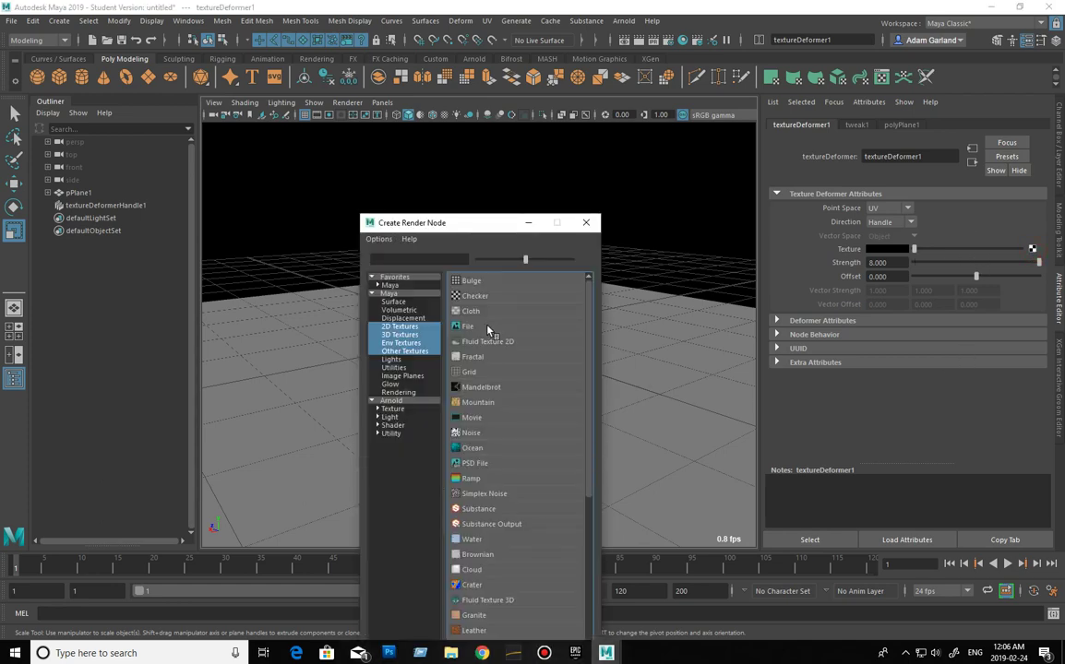
pyautogui.click(485, 325)
pyautogui.click(919, 253)
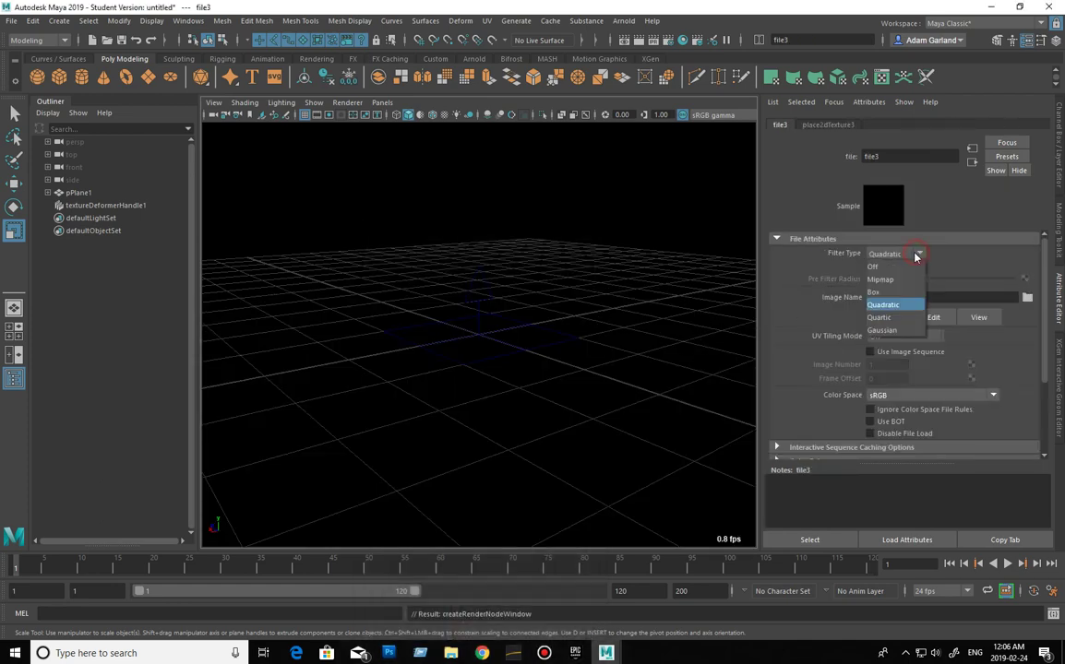
pyautogui.click(898, 268)
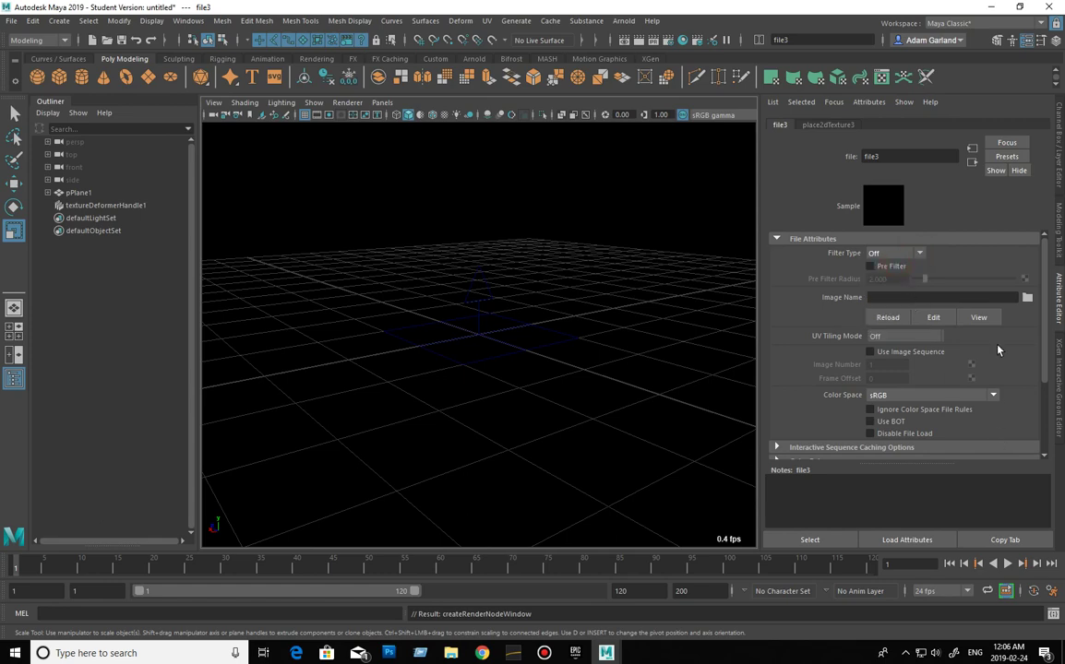
# Step: Load sRGBLowbit.png as the file texture's image
pyautogui.click(1027, 297)
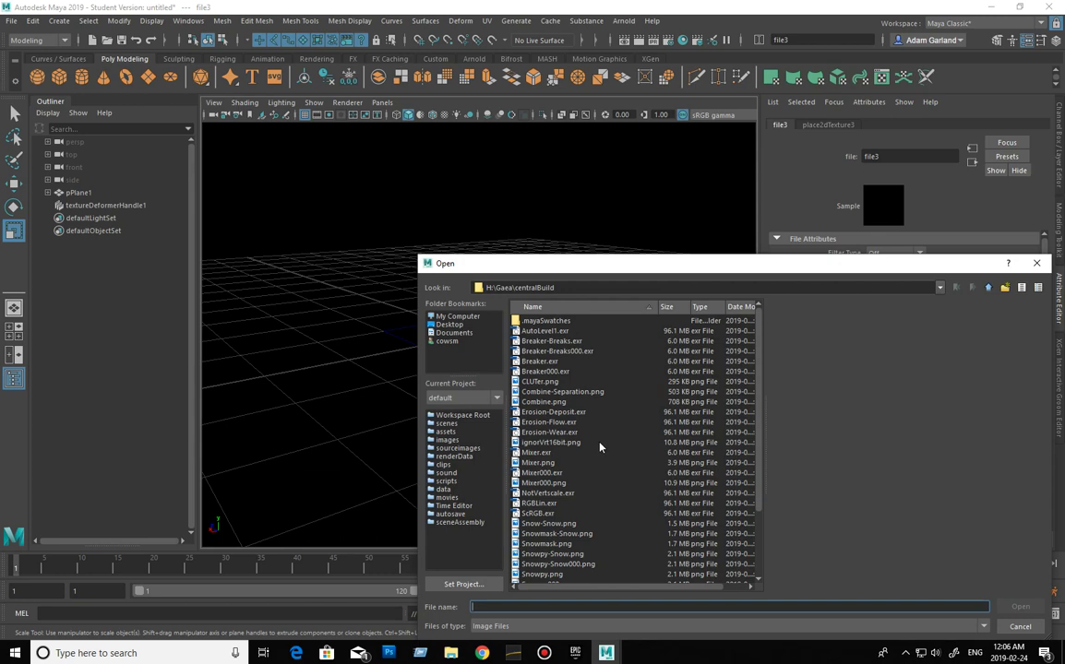
pyautogui.click(539, 504)
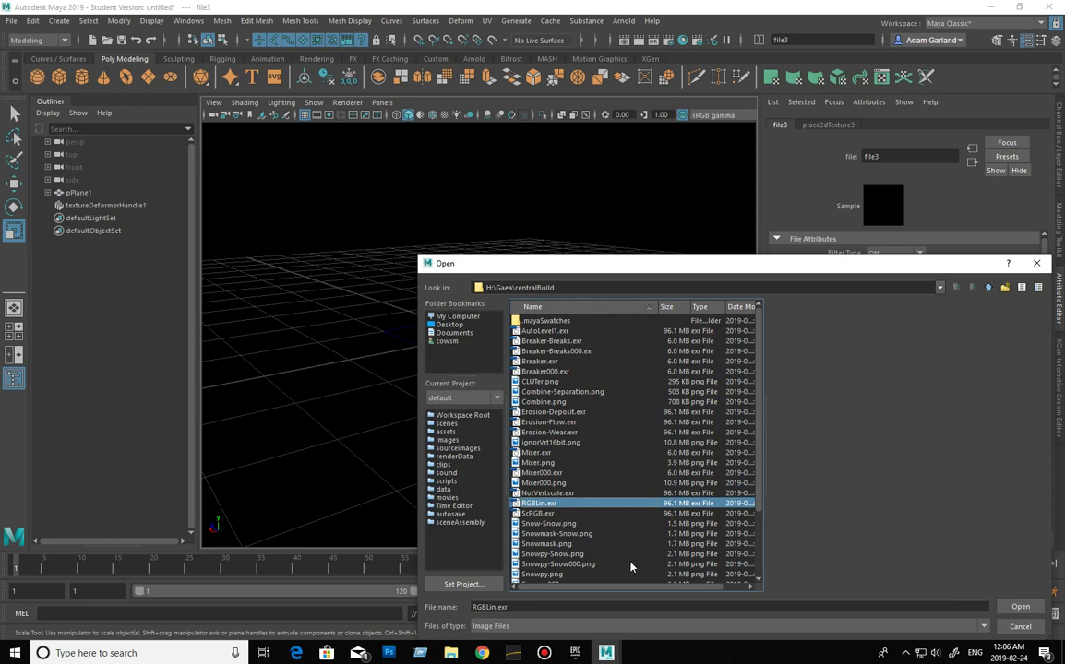
pyautogui.moveTo(757, 506); pyautogui.dragTo(753, 567)
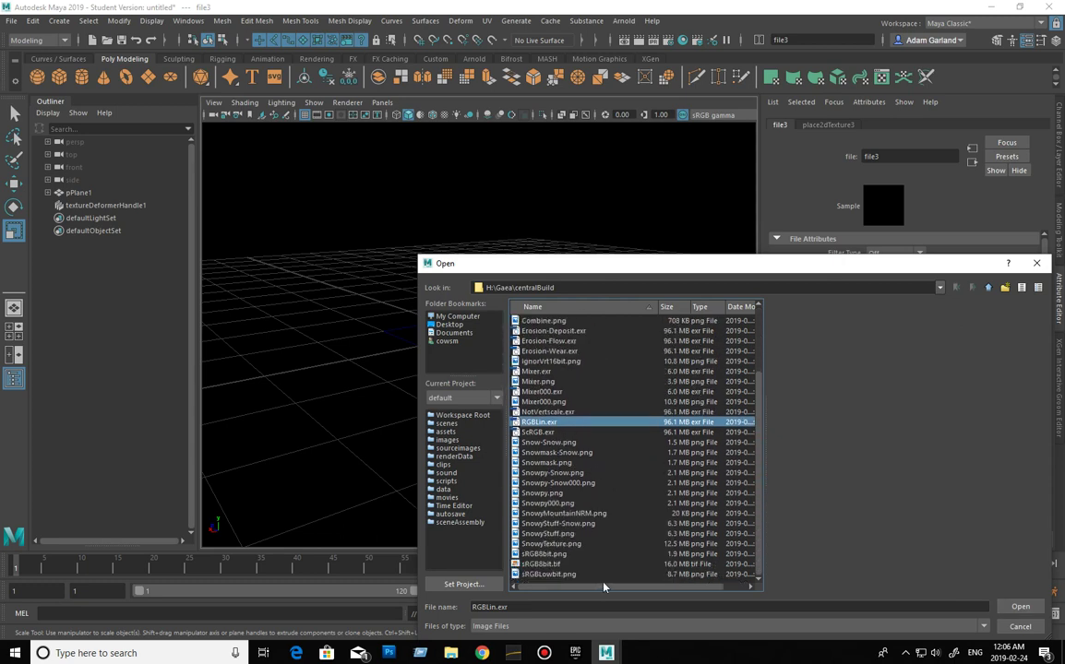
pyautogui.click(551, 574)
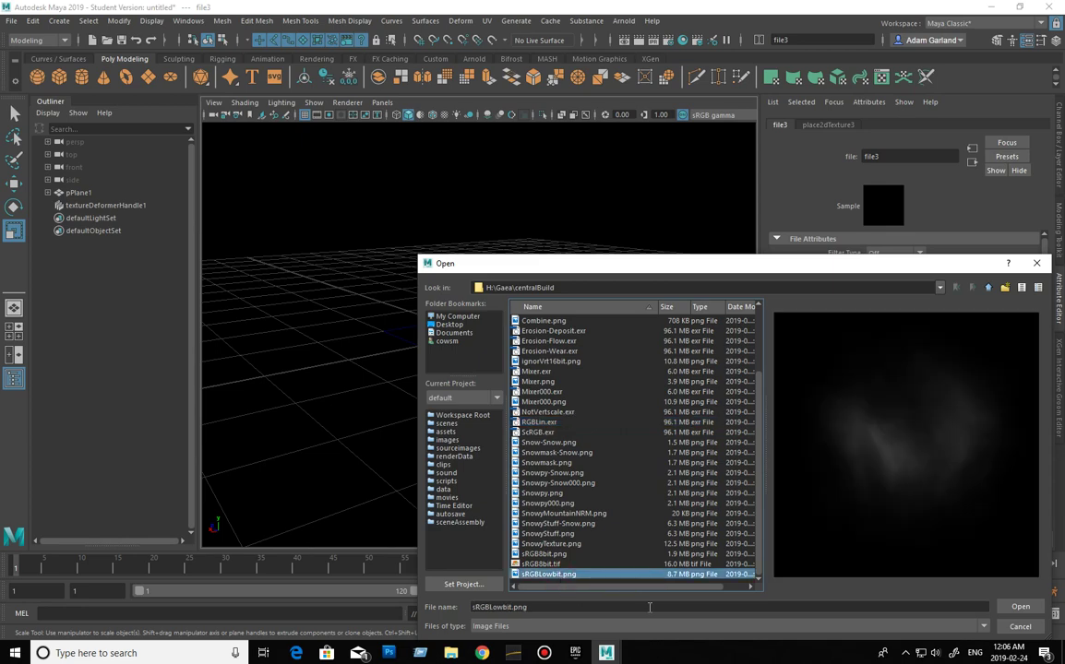
pyautogui.click(1026, 609)
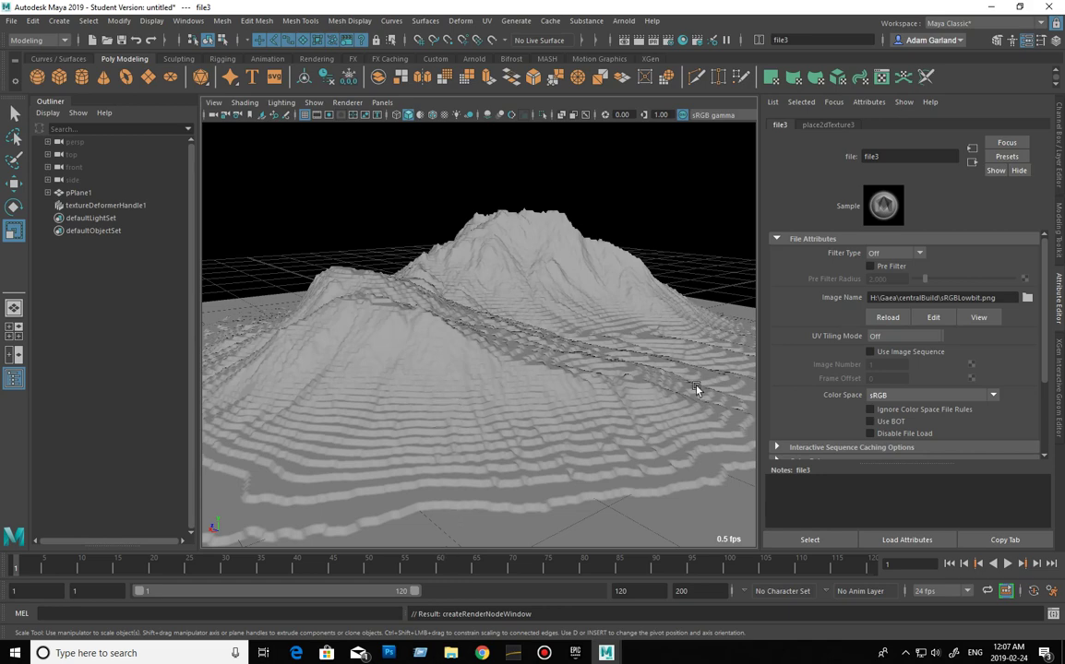
# Step: Swap the file texture's image to ignorVrt16bit.png
pyautogui.click(1027, 297)
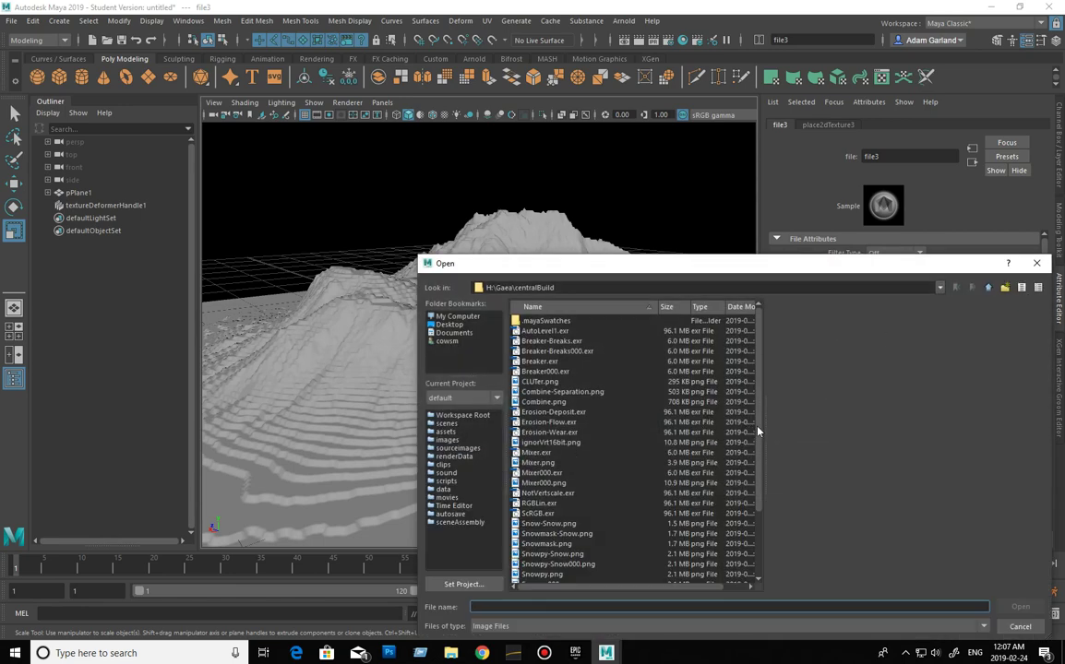
pyautogui.scroll(-3, 684, 388)
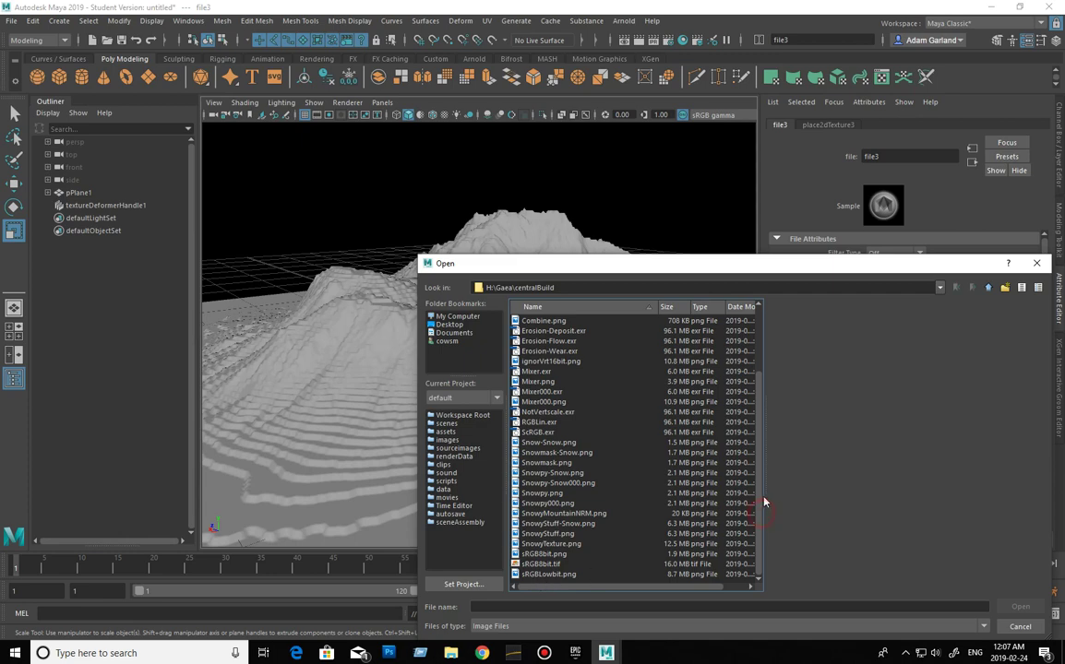
pyautogui.scroll(2, 765, 487)
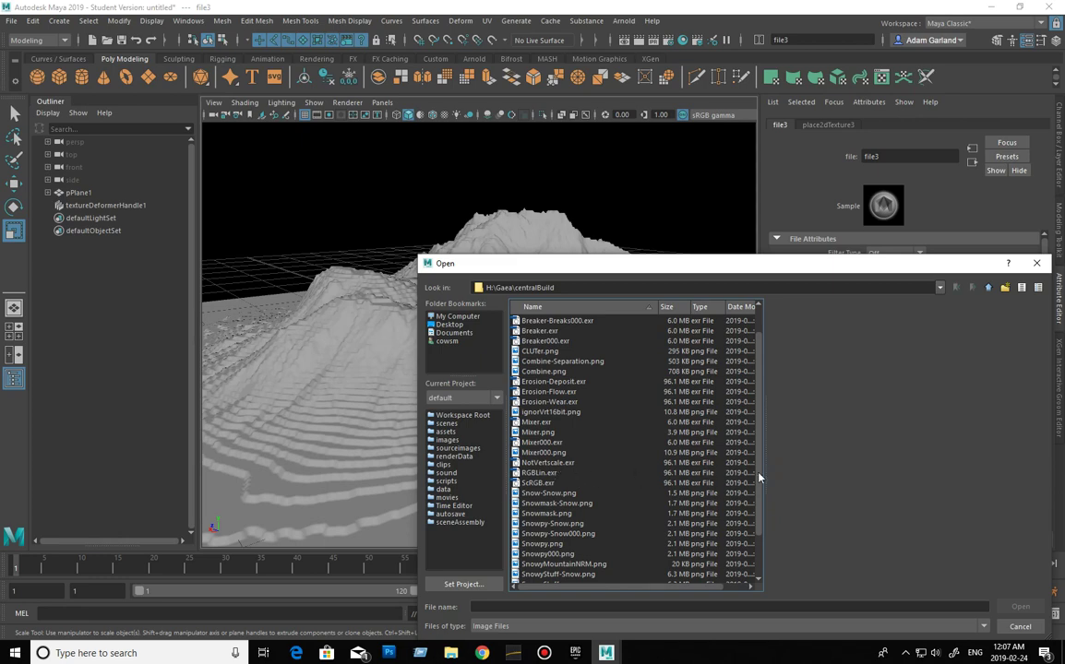
pyautogui.scroll(1, 762, 466)
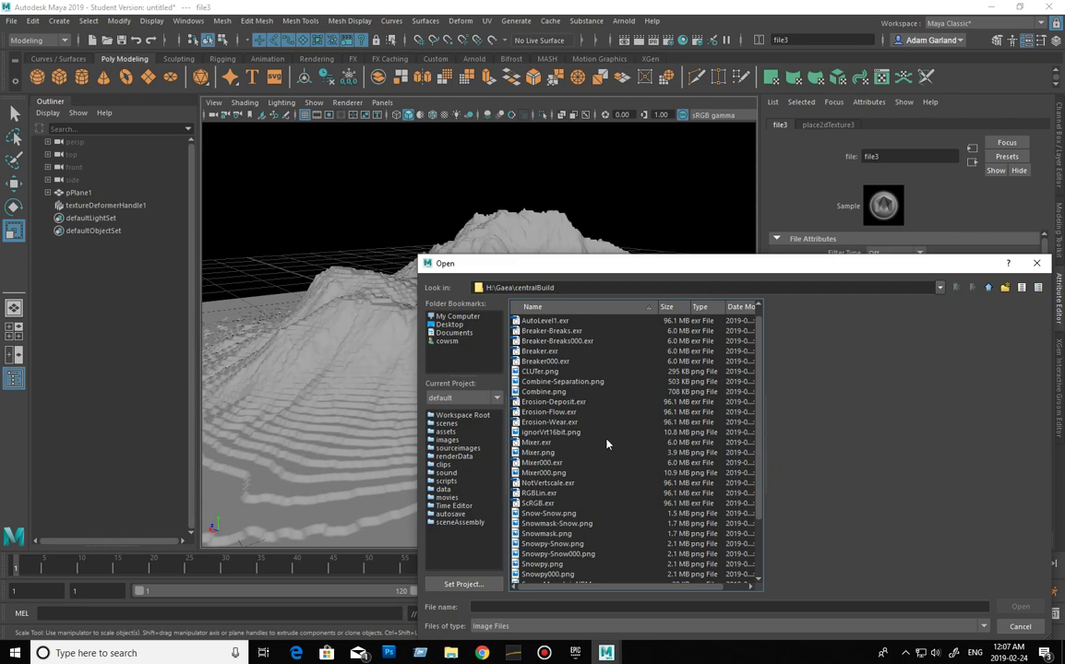
pyautogui.click(585, 434)
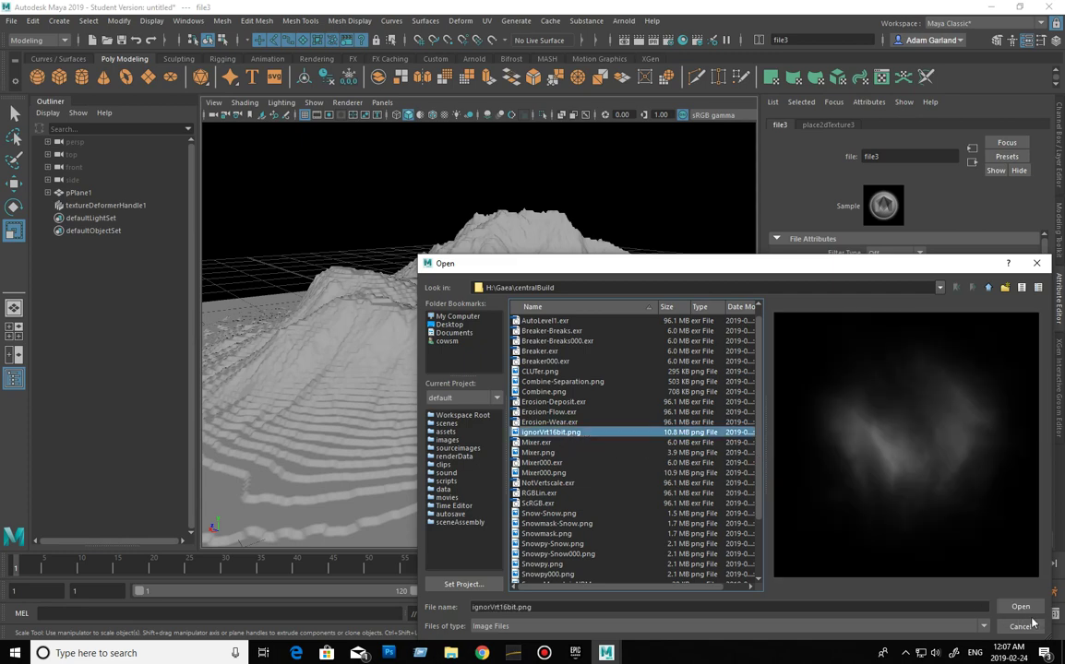
pyautogui.click(1023, 608)
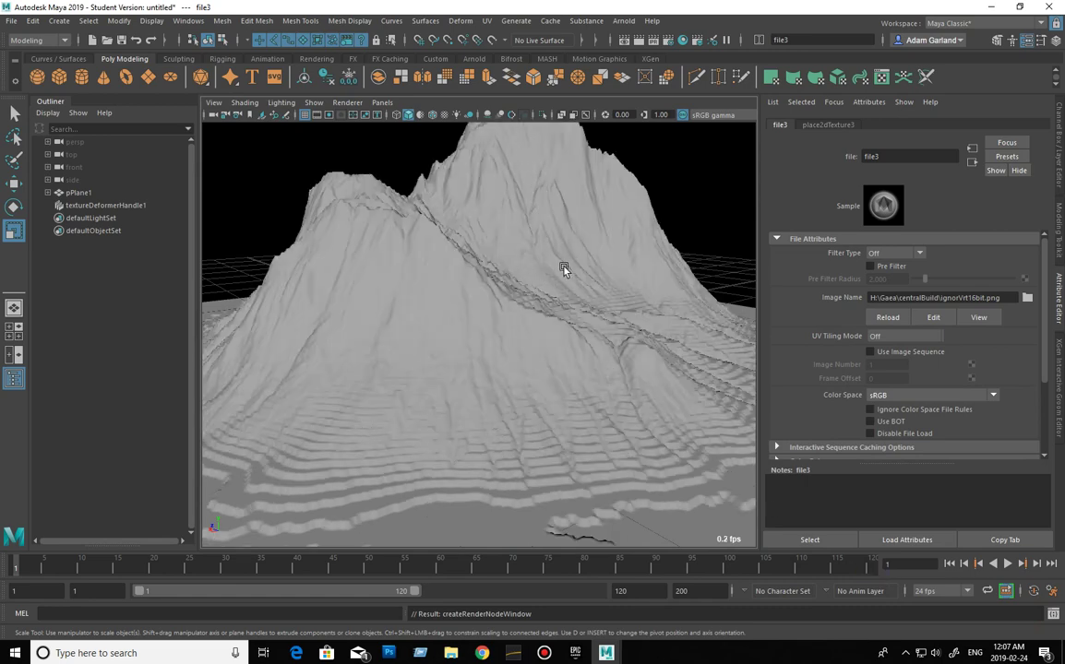
# Step: Load RGBLin.exr, then NotVertscale.exr, as the deformer's heightmap image
pyautogui.click(1027, 298)
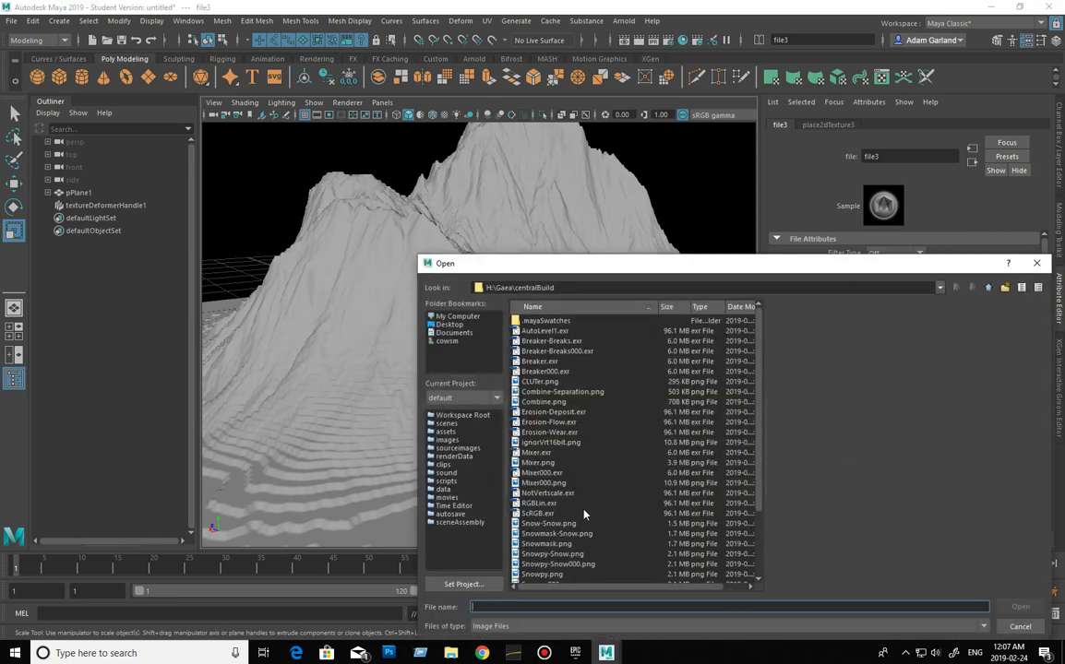
pyautogui.doubleClick(545, 504)
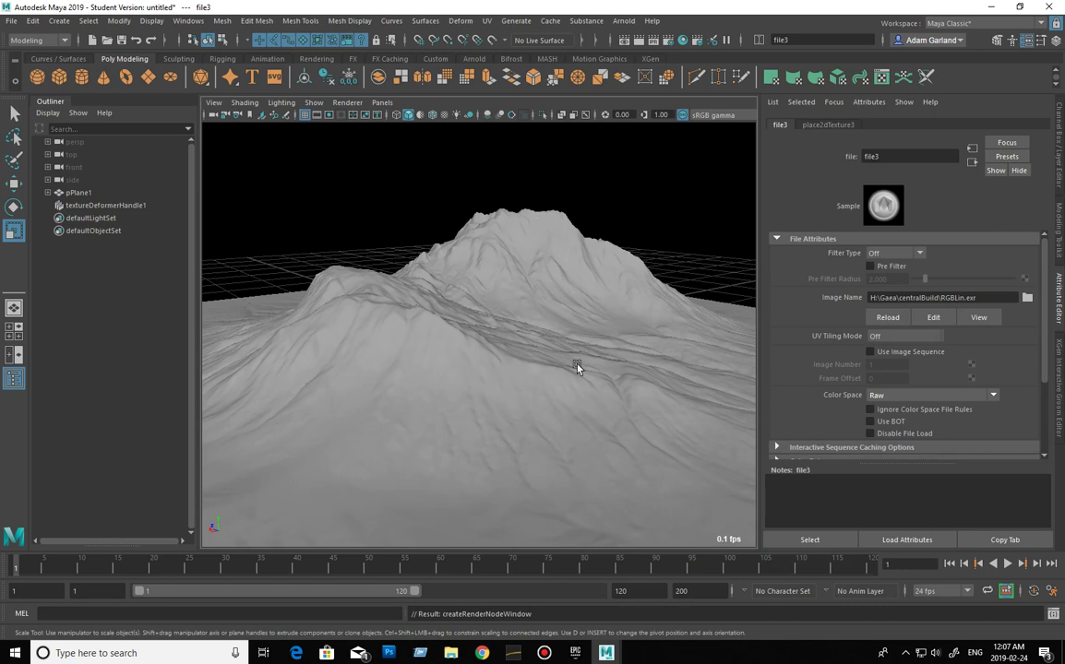
pyautogui.click(1027, 297)
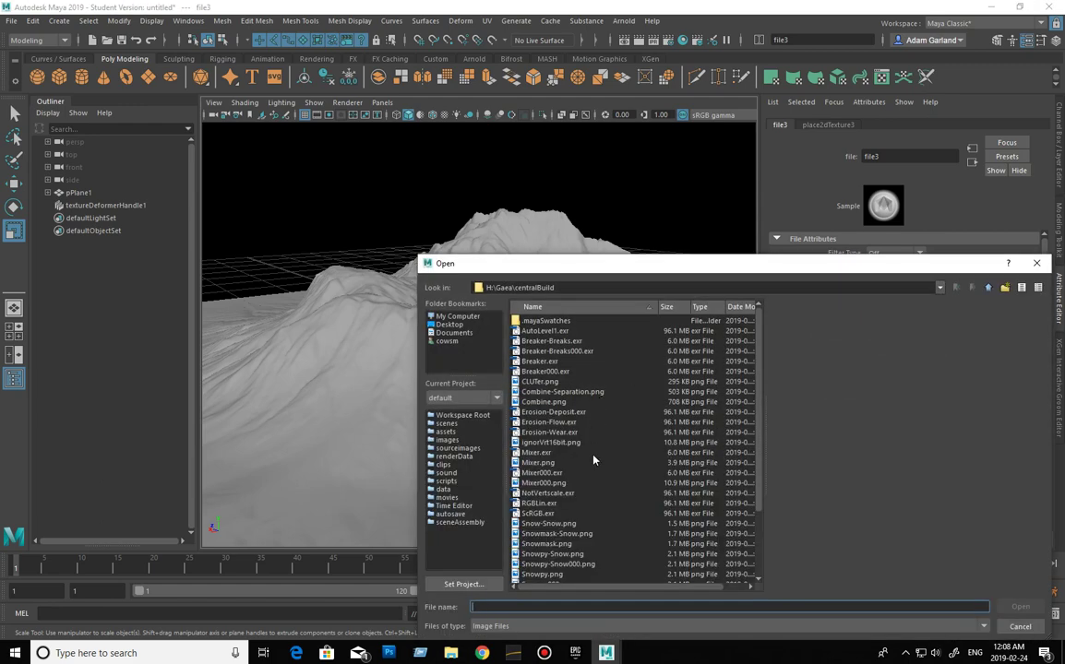
pyautogui.click(554, 494)
pyautogui.click(1020, 607)
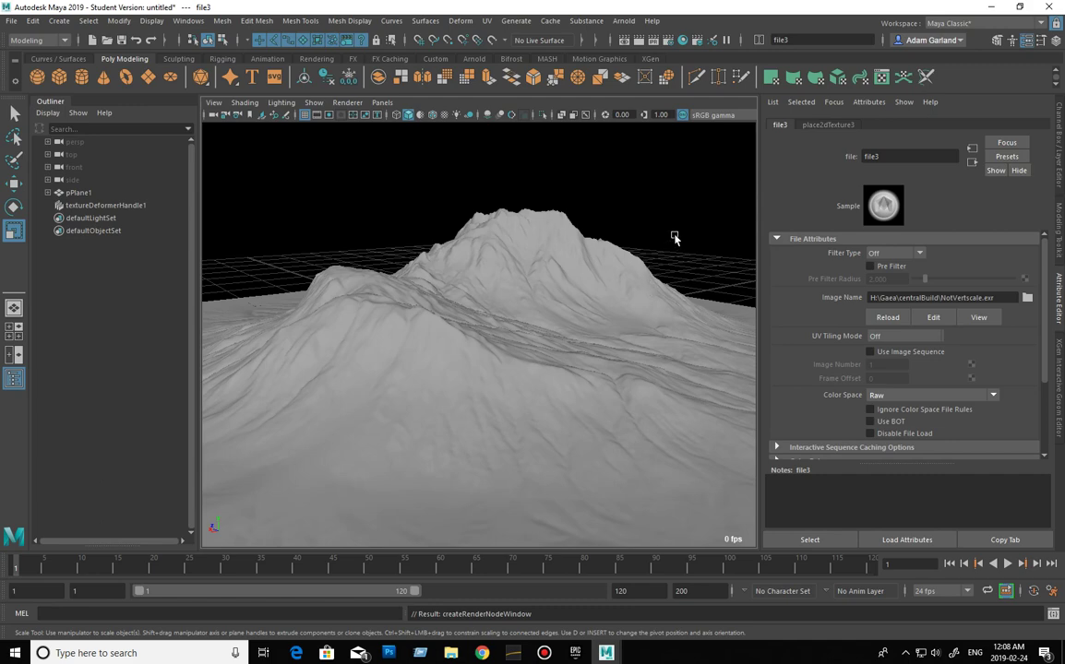
# Step: Select pPlane1 and expand polyPlane1 to select its 512 subdivision width and height fields
pyautogui.click(628, 287)
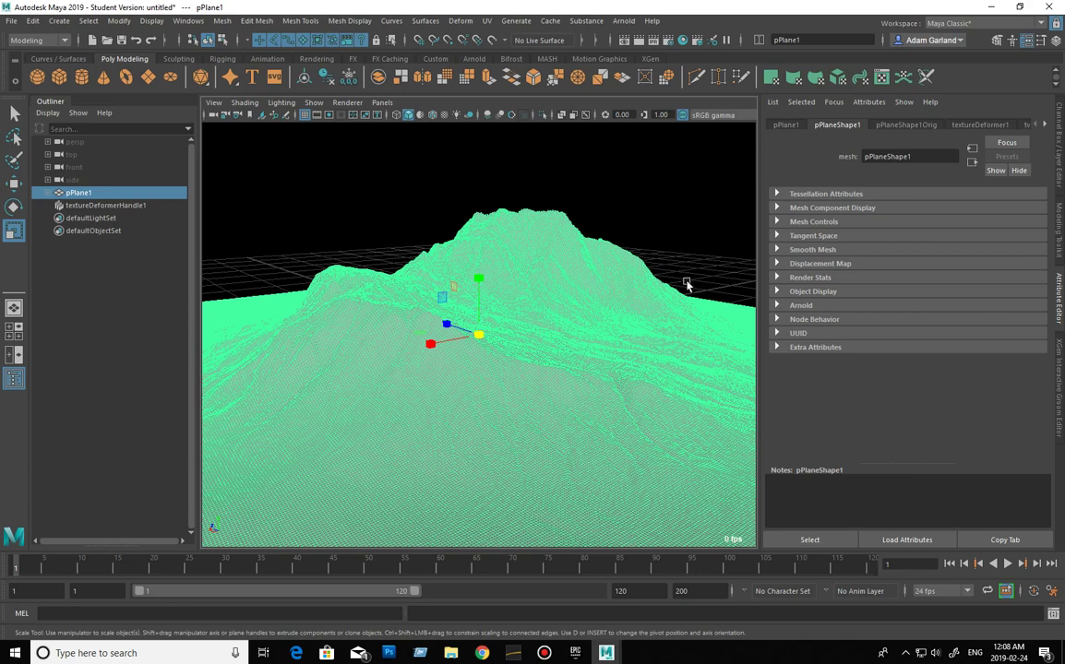
pyautogui.click(715, 292)
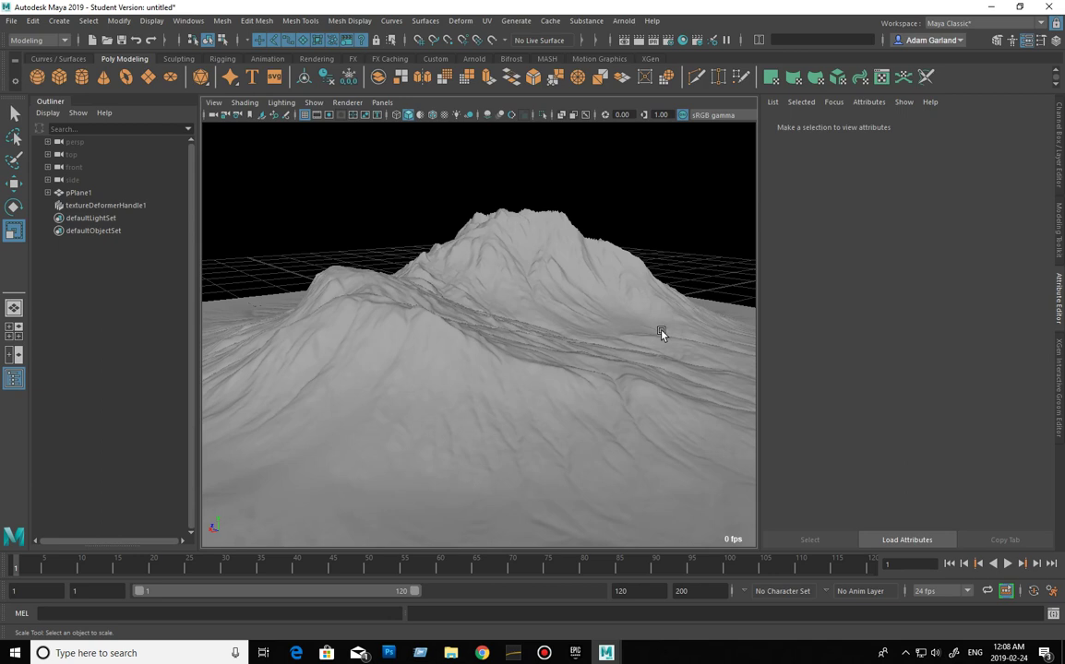
pyautogui.click(625, 445)
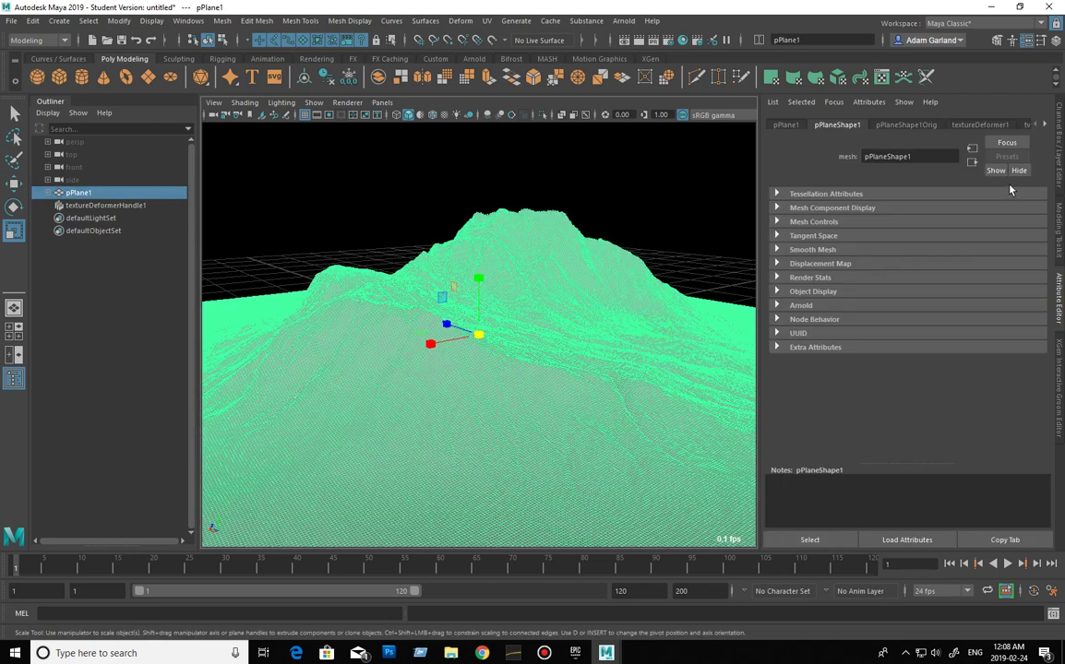
pyautogui.click(1059, 247)
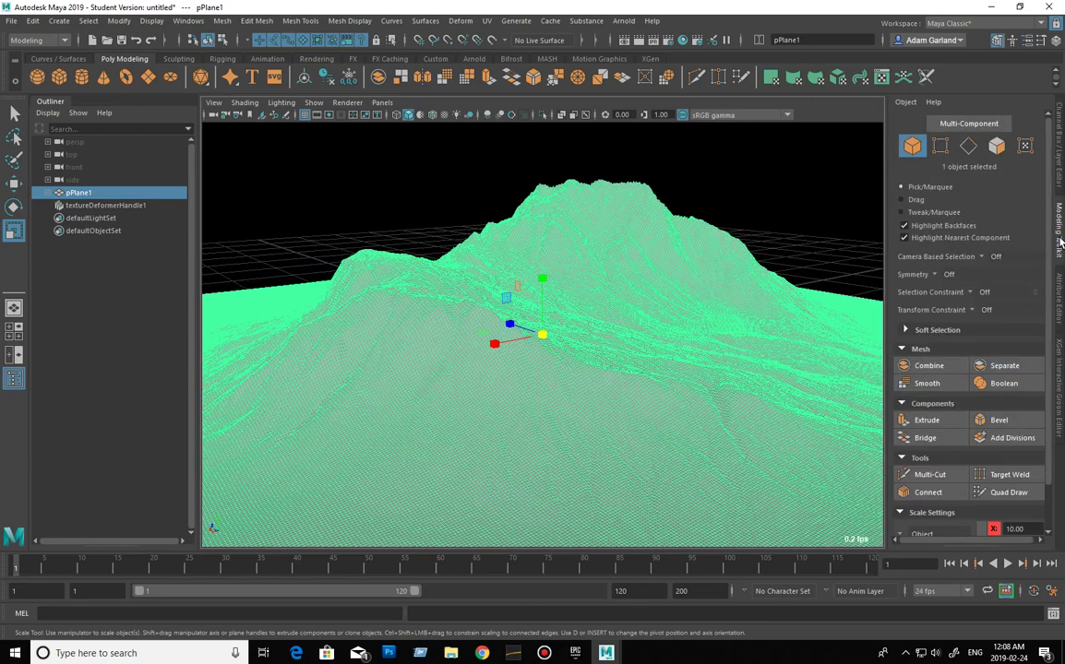
pyautogui.click(1059, 312)
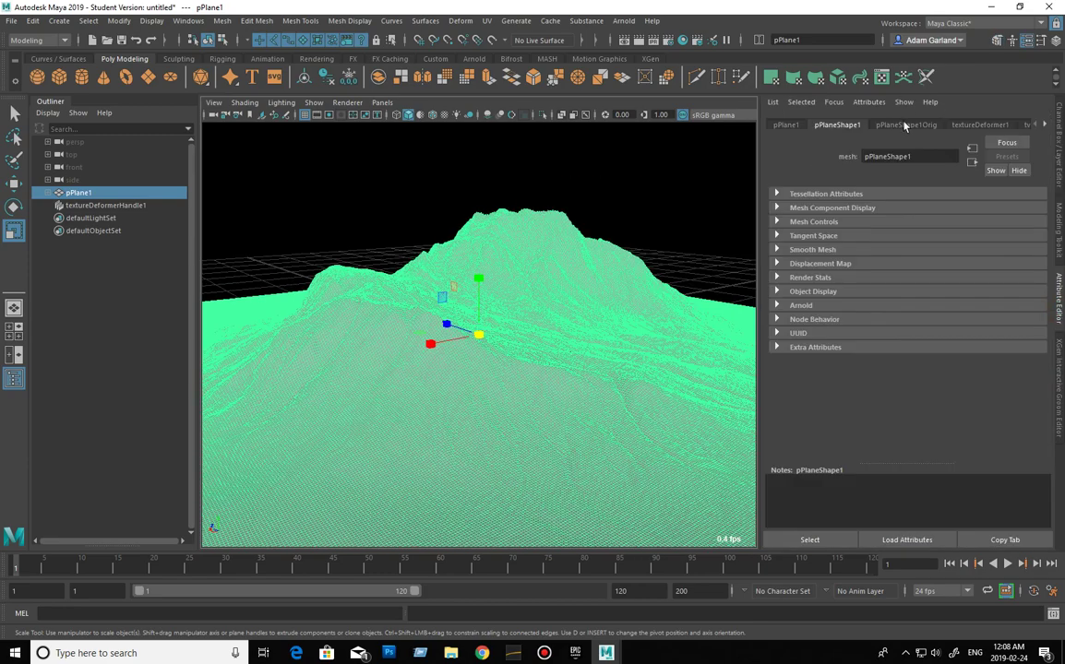
pyautogui.click(785, 126)
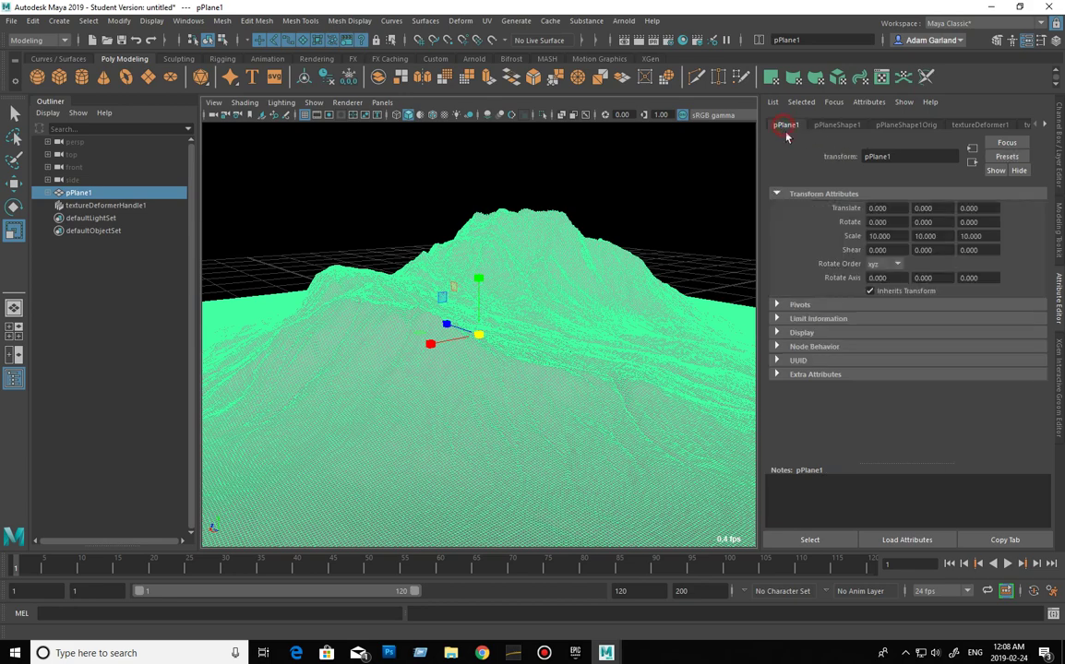
pyautogui.click(1059, 166)
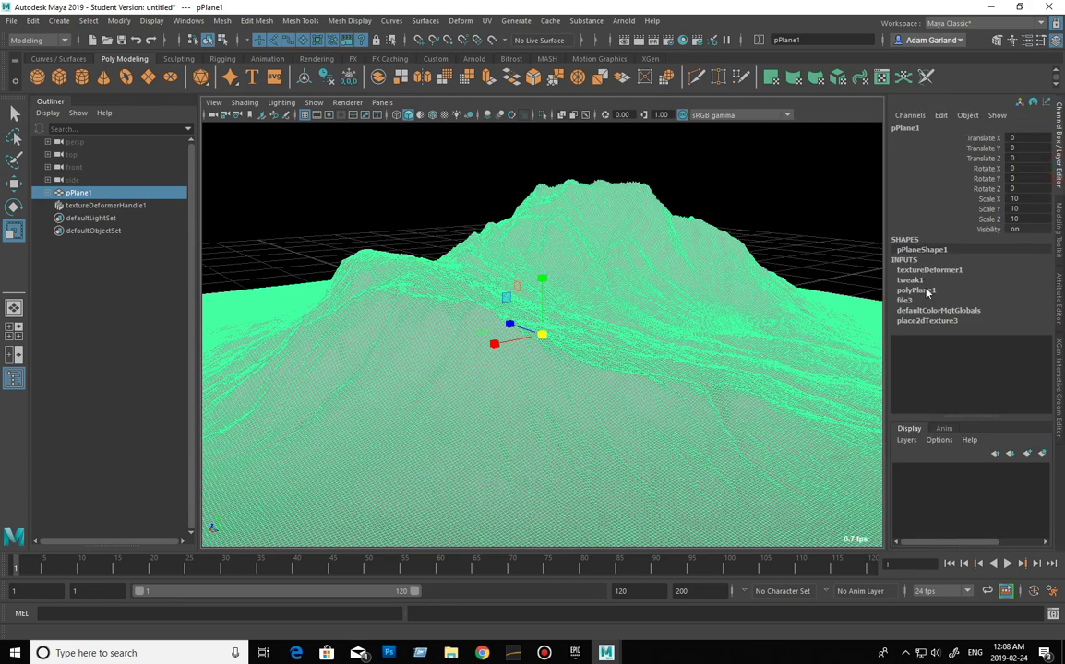
pyautogui.click(927, 291)
pyautogui.moveTo(1016, 320); pyautogui.dragTo(1027, 330)
# Step: Set pPlane1's subdivisions to 1024 by 1024, accept the warning, and orbit to inspect
pyautogui.click(1027, 329)
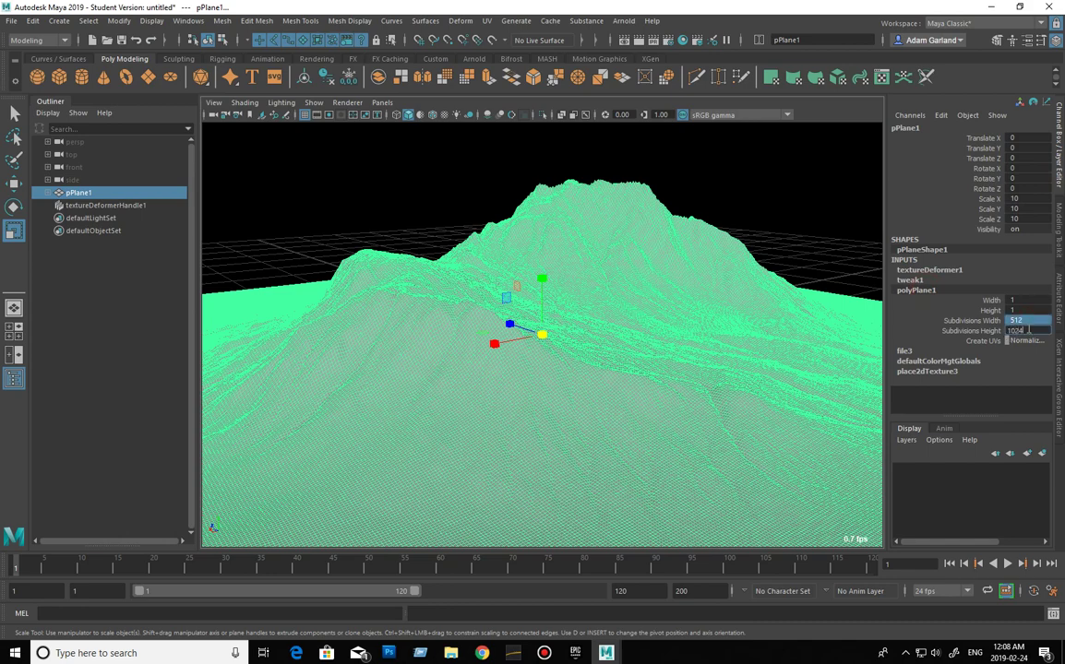
pyautogui.press('Return')
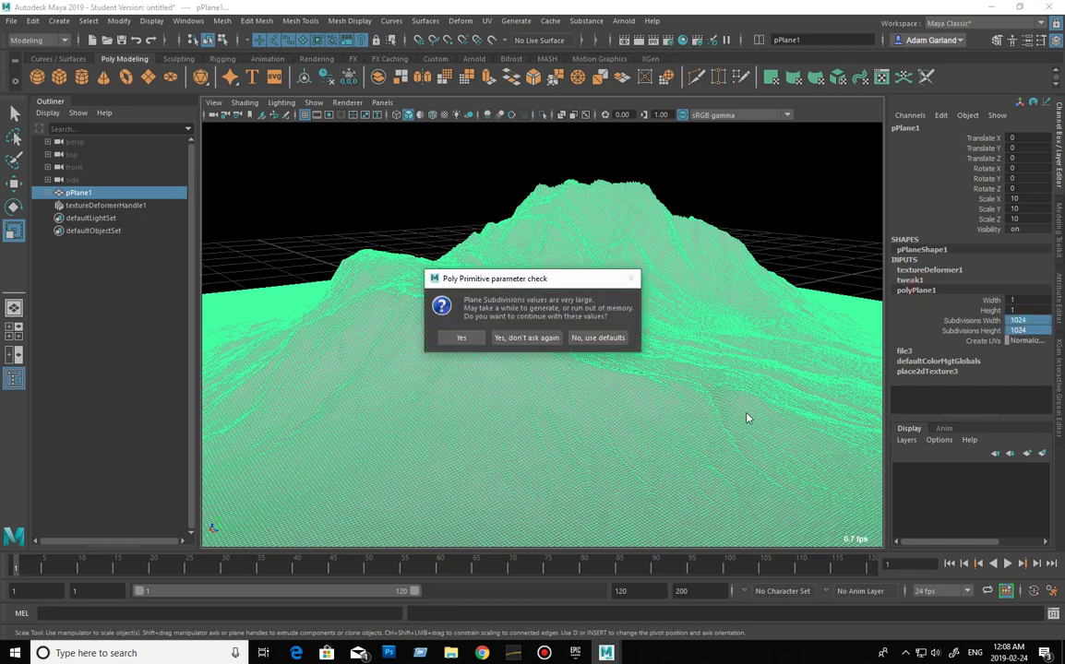
pyautogui.click(461, 338)
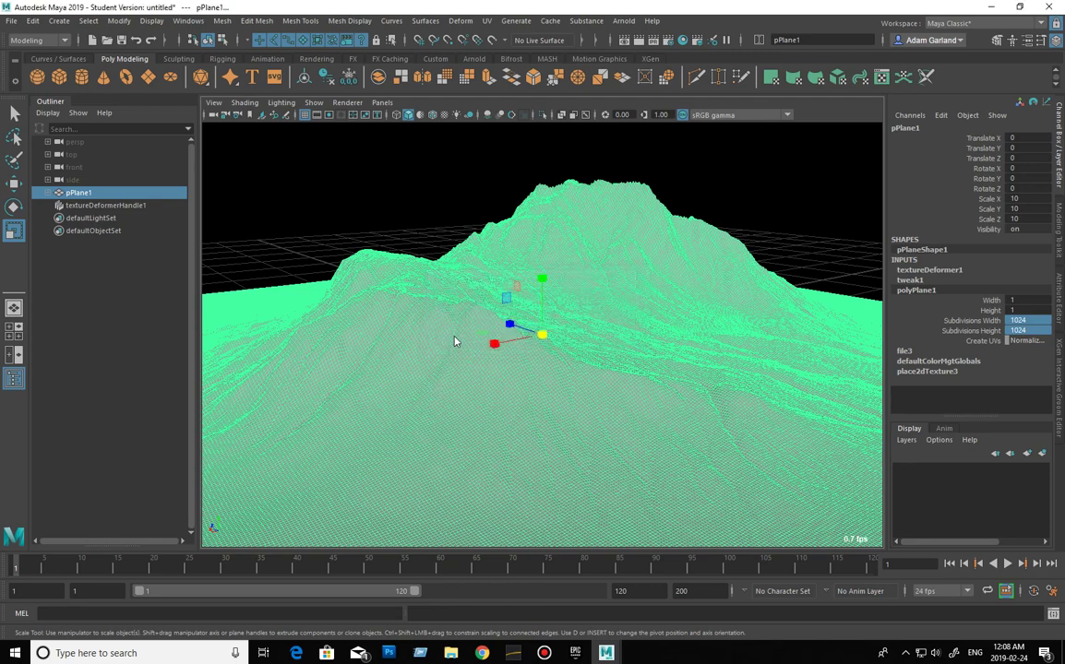
pyautogui.click(794, 210)
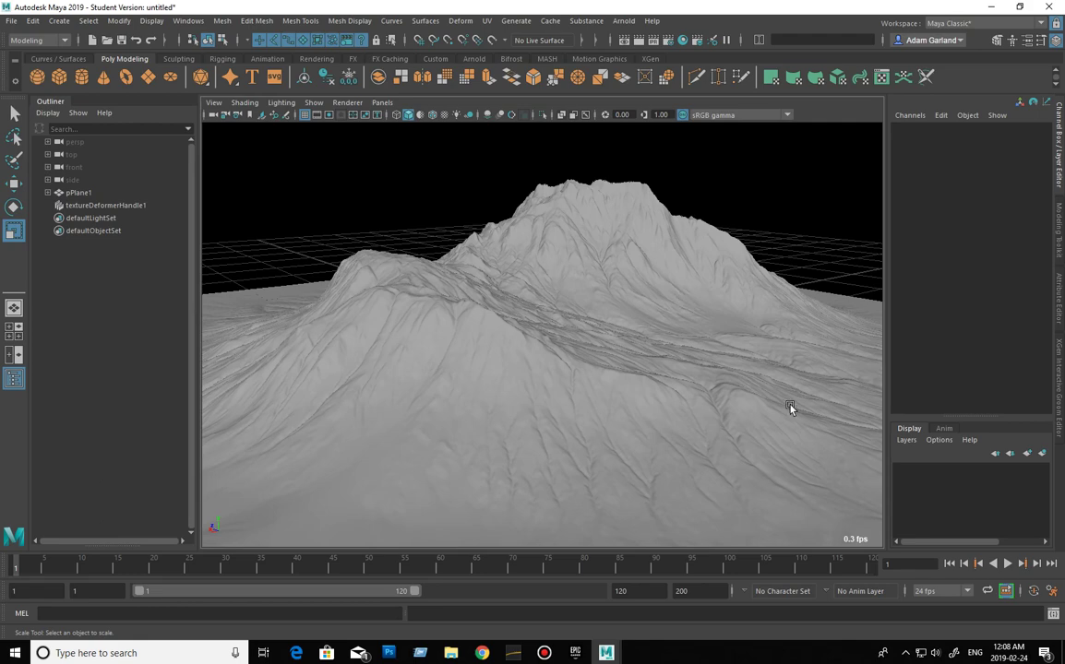
pyautogui.moveTo(773, 422)
pyautogui.keyDown('alt'); pyautogui.mouseDown()
pyautogui.moveTo(787, 455)
pyautogui.moveTo(675, 396)
pyautogui.moveTo(736, 432)
pyautogui.moveTo(787, 427)
pyautogui.moveTo(774, 414)
pyautogui.moveTo(707, 411)
pyautogui.mouseUp(); pyautogui.keyUp('alt')
pyautogui.click(702, 408)
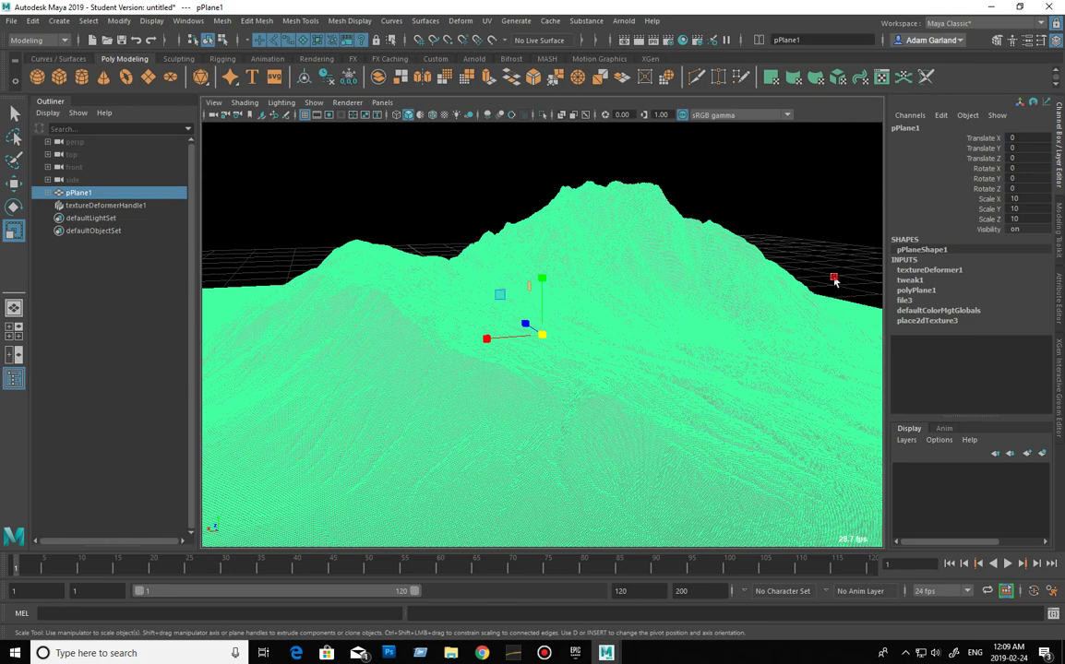
pyautogui.click(827, 286)
pyautogui.moveTo(780, 305)
pyautogui.keyDown('alt'); pyautogui.mouseDown(button='right')
pyautogui.moveTo(694, 326)
pyautogui.moveTo(713, 333)
pyautogui.moveTo(674, 332)
pyautogui.mouseUp(button='right'); pyautogui.keyUp('alt')
pyautogui.moveTo(674, 333)
pyautogui.keyDown('alt'); pyautogui.mouseDown()
pyautogui.moveTo(647, 318)
pyautogui.moveTo(639, 326)
pyautogui.moveTo(670, 328)
pyautogui.moveTo(533, 325)
pyautogui.moveTo(575, 333)
pyautogui.mouseUp(); pyautogui.keyUp('alt')
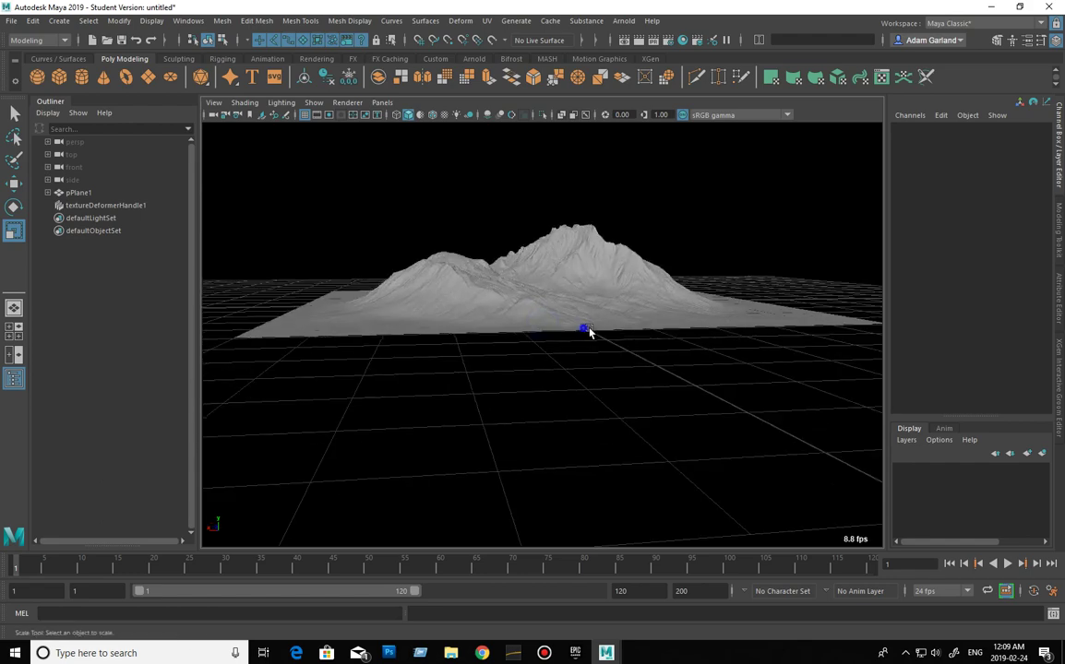
pyautogui.keyDown('alt'); pyautogui.moveTo(611, 333); pyautogui.dragTo(787, 330, button='right'); pyautogui.keyUp('alt')
pyautogui.moveTo(723, 252)
pyautogui.keyDown('alt'); pyautogui.mouseDown()
pyautogui.moveTo(744, 333)
pyautogui.moveTo(706, 335)
pyautogui.mouseUp(); pyautogui.keyUp('alt')
pyautogui.moveTo(706, 335)
pyautogui.keyDown('alt'); pyautogui.mouseDown(button='right')
pyautogui.moveTo(804, 344)
pyautogui.moveTo(713, 333)
pyautogui.moveTo(745, 337)
pyautogui.mouseUp(button='right'); pyautogui.keyUp('alt')
pyautogui.moveTo(745, 336)
pyautogui.keyDown('alt'); pyautogui.mouseDown()
pyautogui.moveTo(765, 344)
pyautogui.moveTo(708, 332)
pyautogui.moveTo(727, 341)
pyautogui.moveTo(732, 314)
pyautogui.mouseUp(); pyautogui.keyUp('alt')
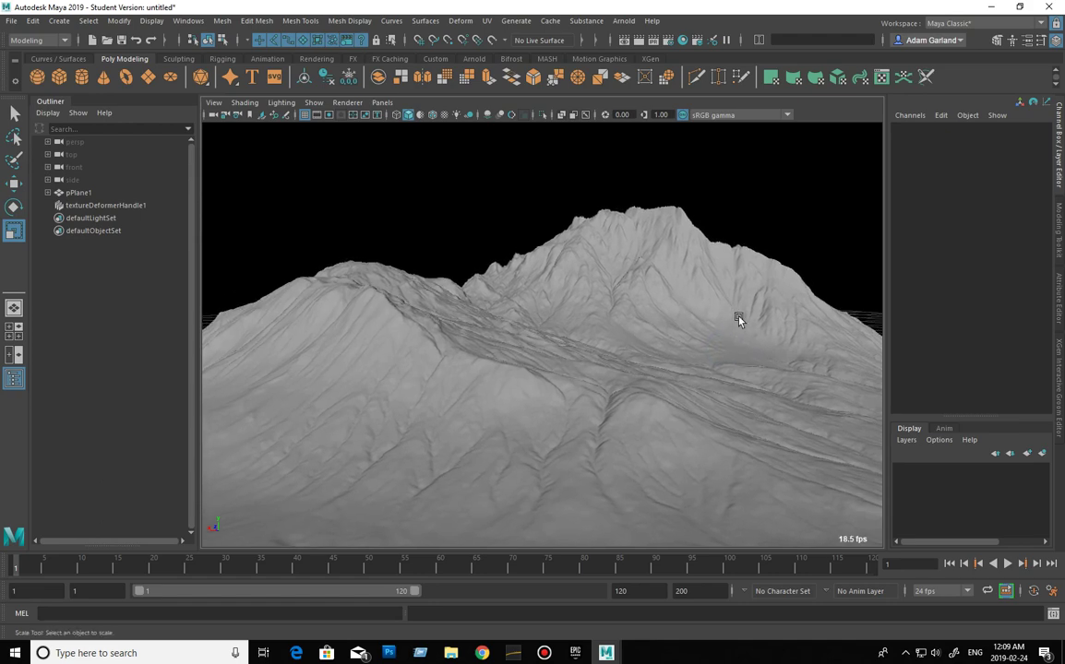
pyautogui.click(687, 290)
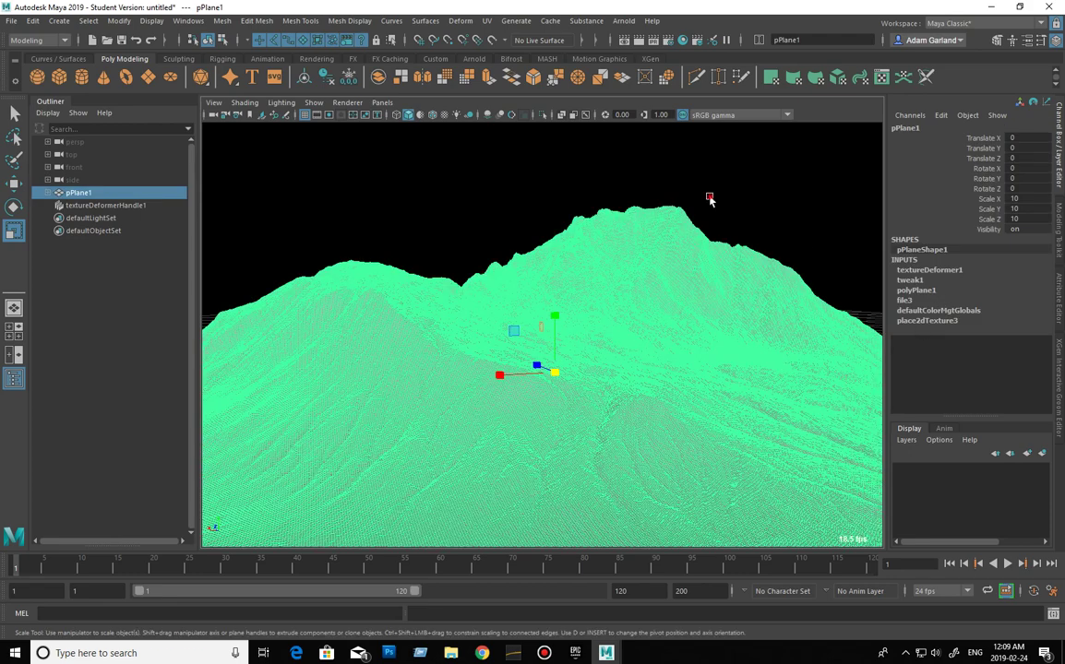
# Step: Reselect the terrain plane and switch to the Rendering menu set
pyautogui.click(709, 198)
pyautogui.click(668, 235)
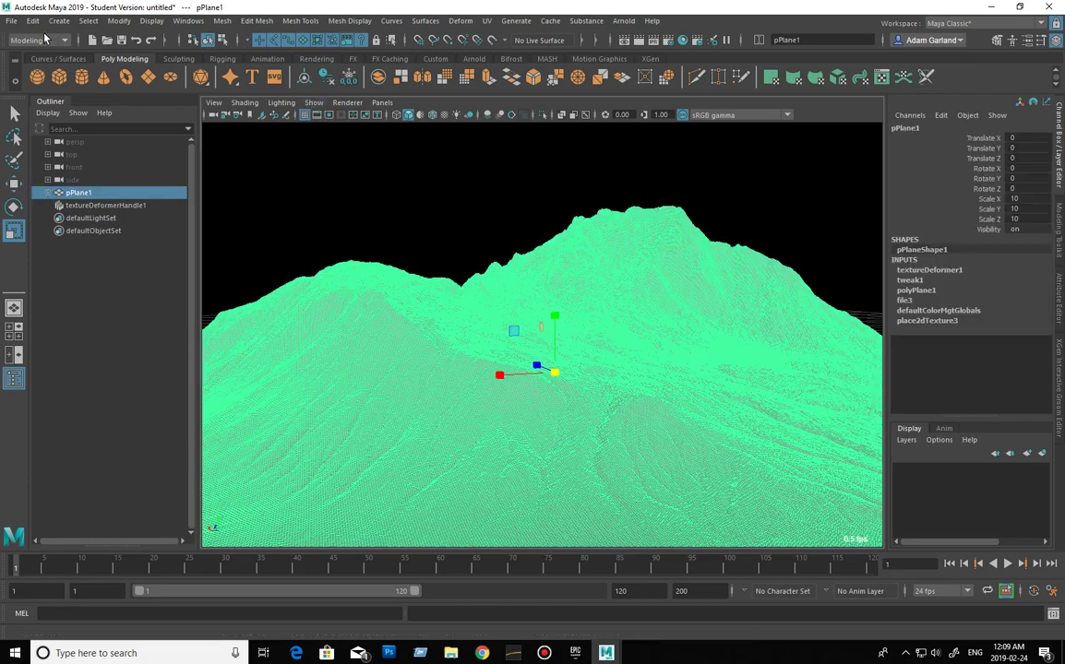
pyautogui.click(41, 39)
pyautogui.click(35, 101)
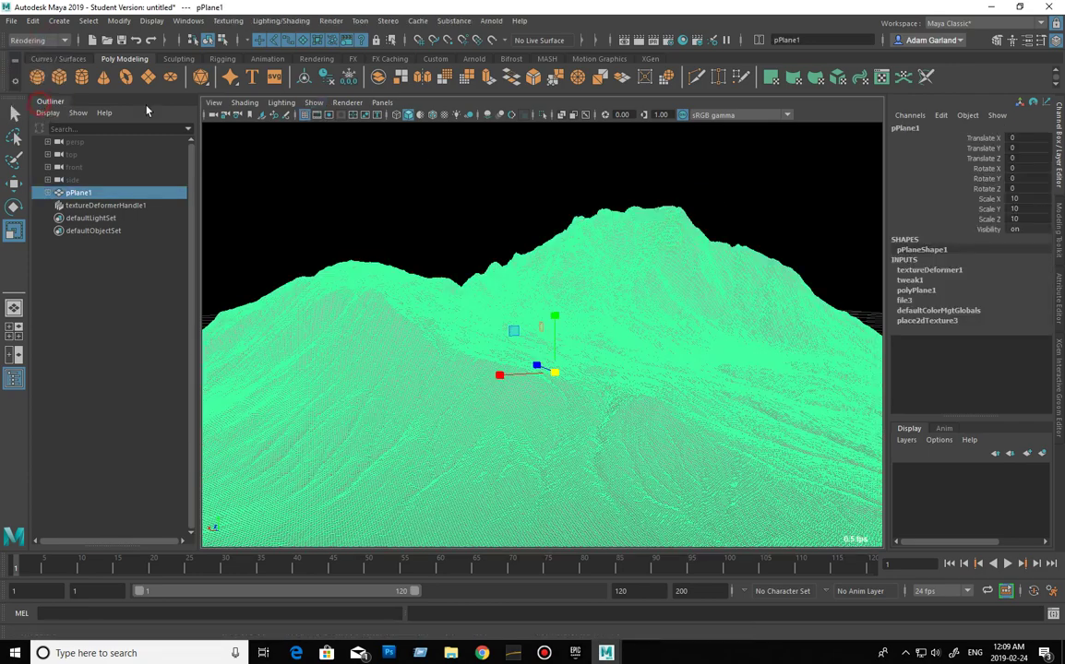
# Step: Review the Transfer Maps source mesh and output size settings, then close without baking
pyautogui.click(286, 21)
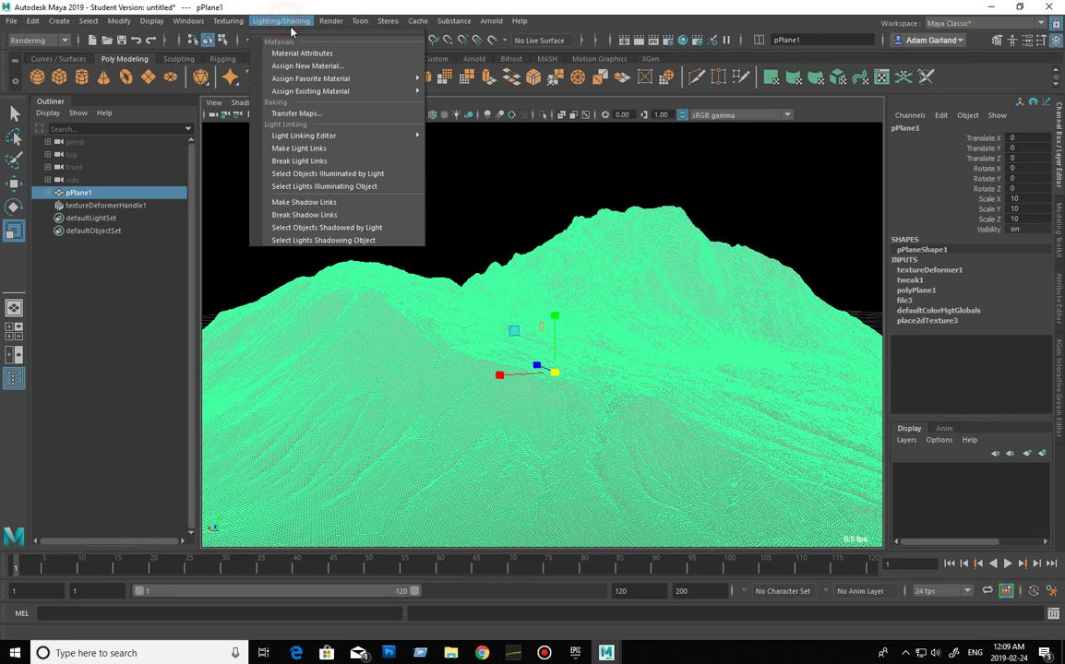
pyautogui.click(334, 111)
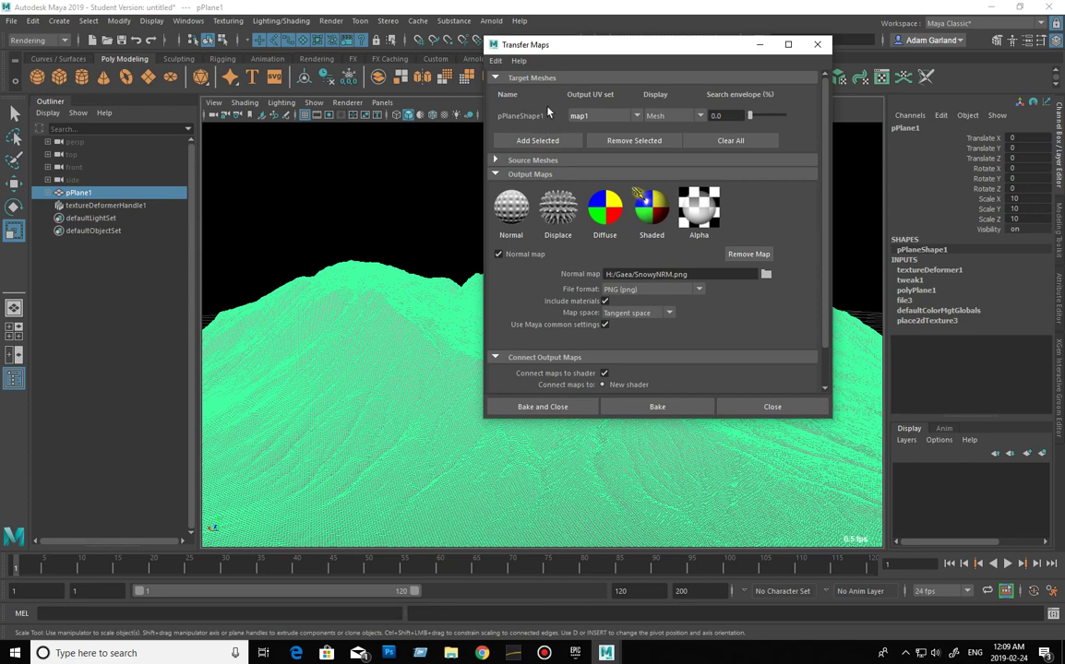
pyautogui.click(507, 160)
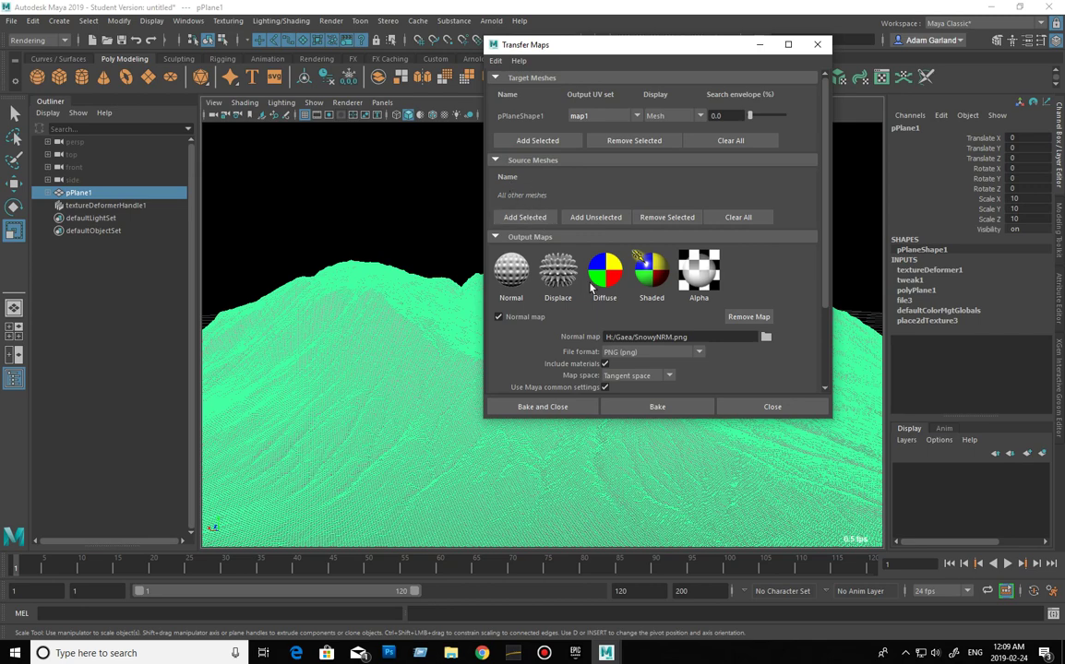
pyautogui.scroll(-2, 694, 275)
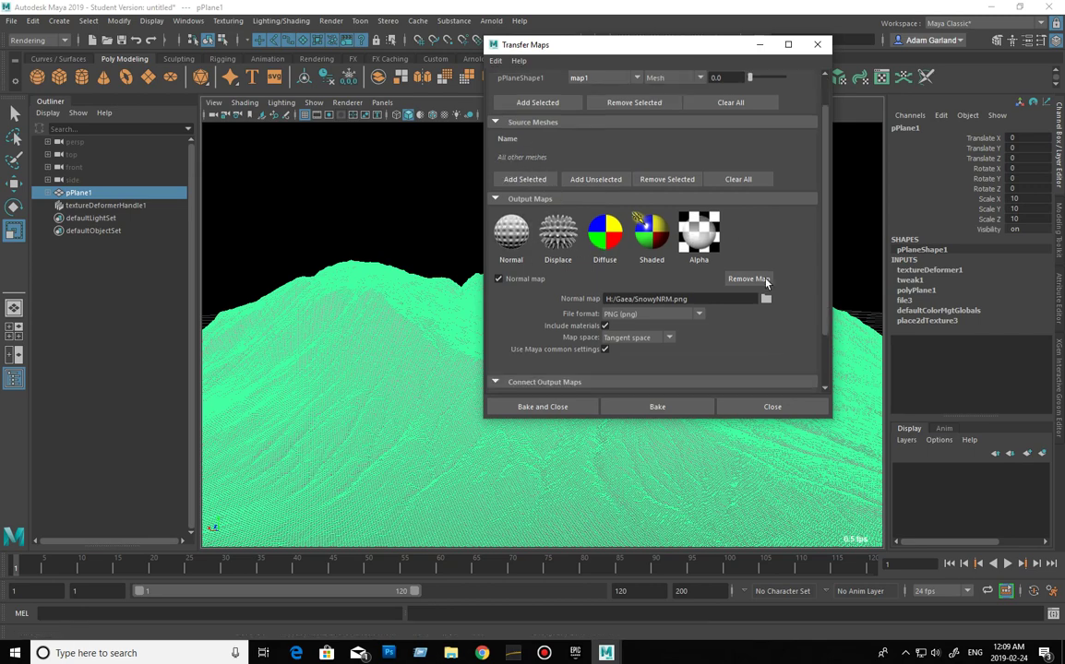
pyautogui.scroll(-2, 690, 269)
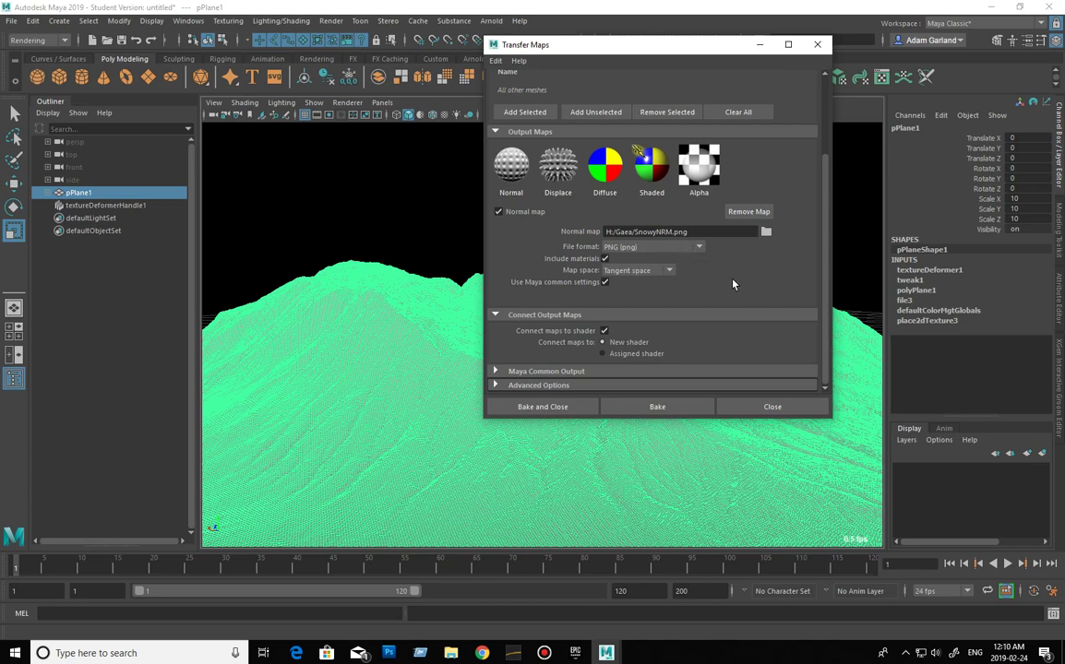
pyautogui.click(683, 376)
pyautogui.scroll(-1, 676, 285)
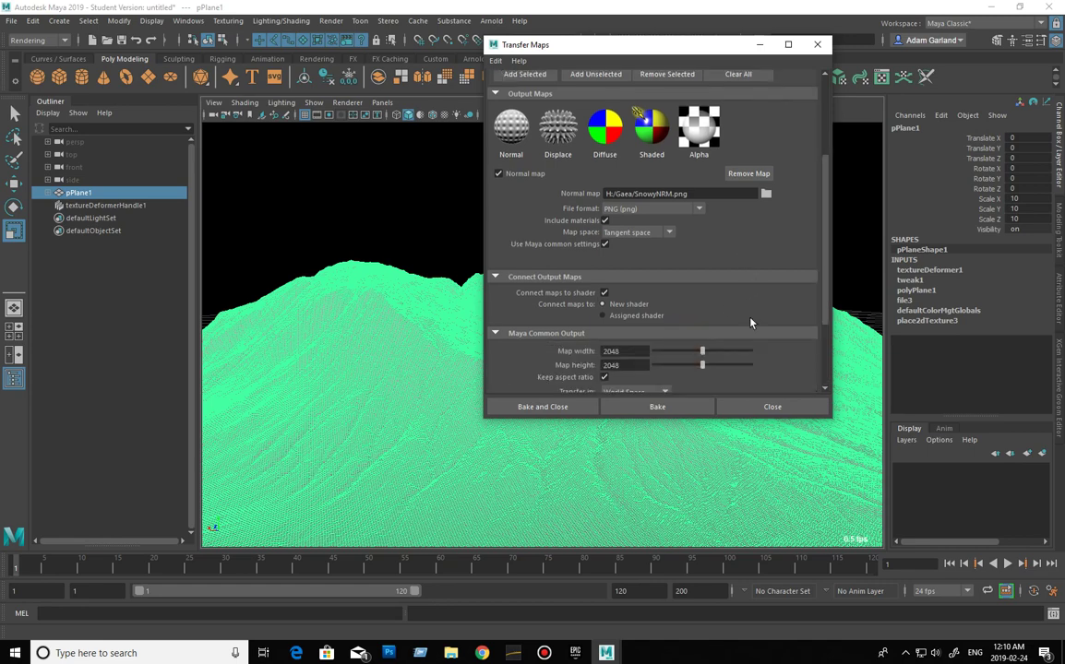
pyautogui.scroll(-4, 676, 285)
pyautogui.doubleClick(639, 241)
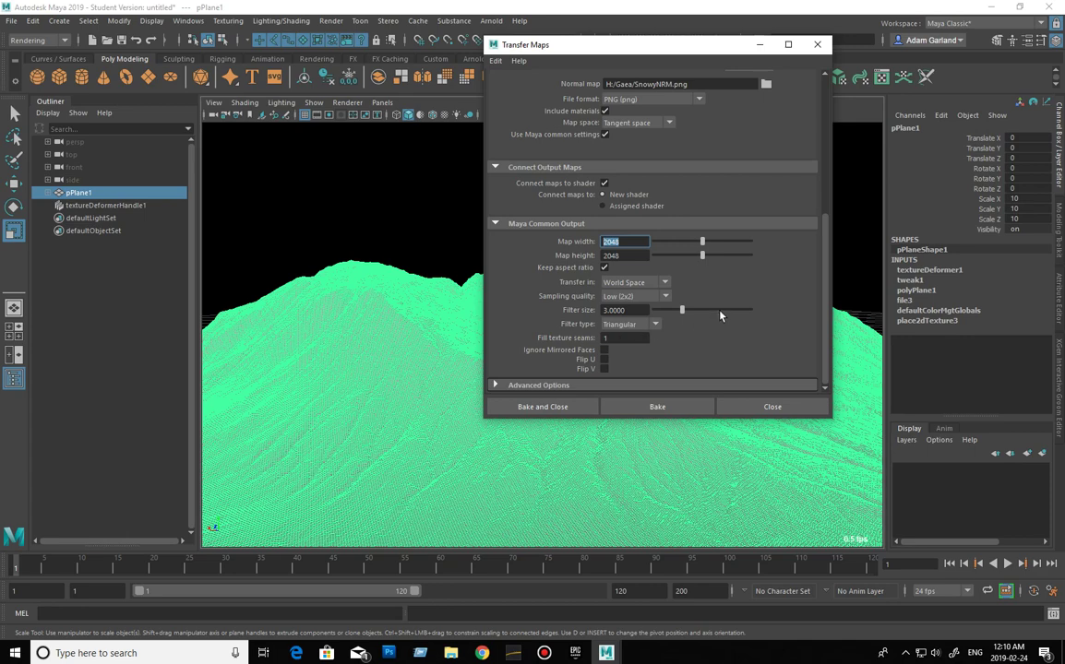
pyautogui.click(818, 44)
pyautogui.click(797, 211)
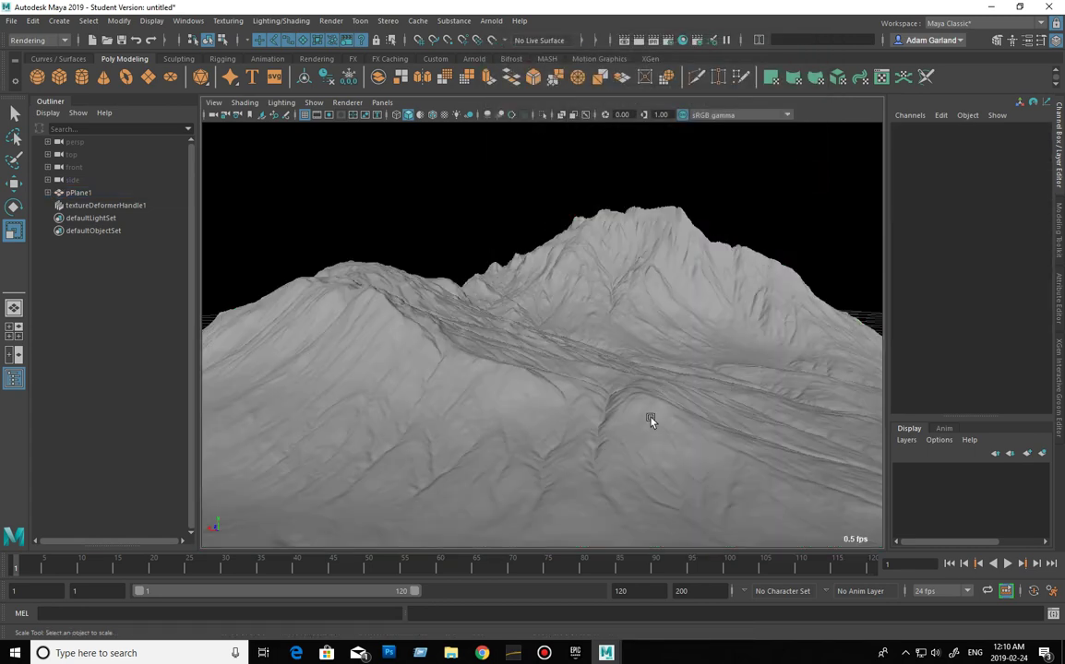
pyautogui.keyDown('alt'); pyautogui.moveTo(649, 423); pyautogui.dragTo(703, 458); pyautogui.keyUp('alt')
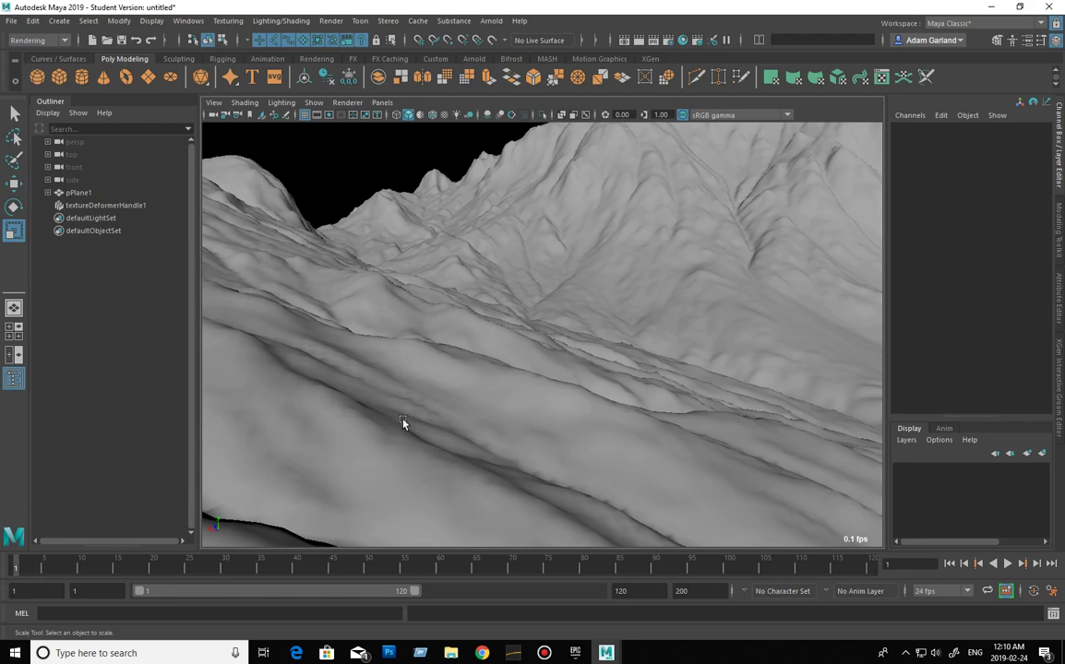
pyautogui.scroll(-2, 536, 489)
pyautogui.scroll(-3, 536, 487)
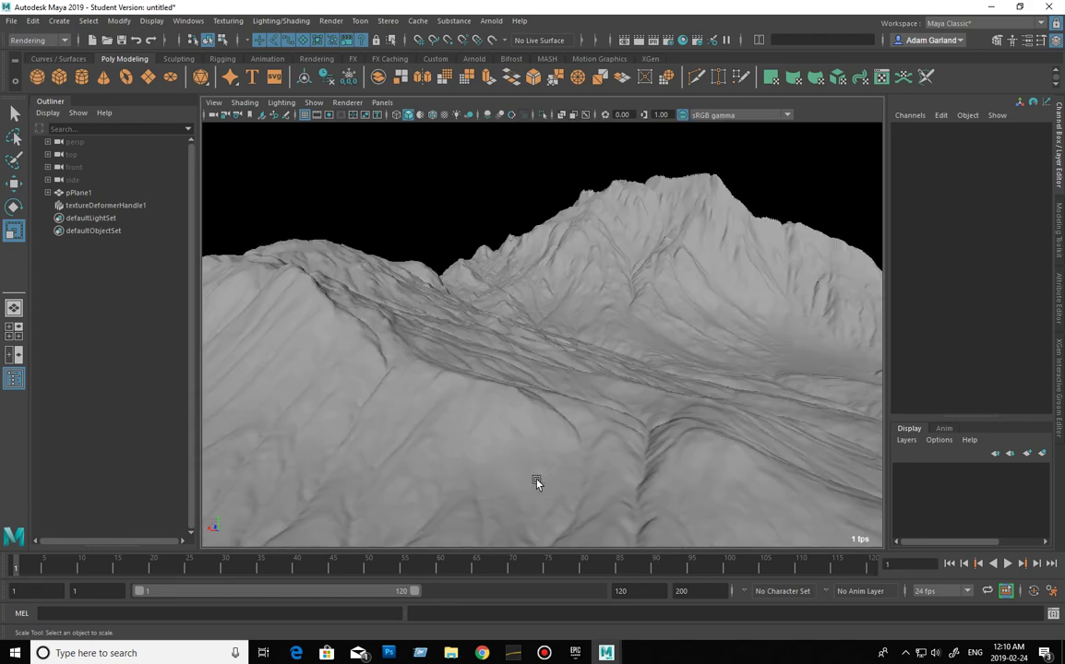
pyautogui.scroll(-2, 536, 487)
pyautogui.scroll(-2, 536, 487)
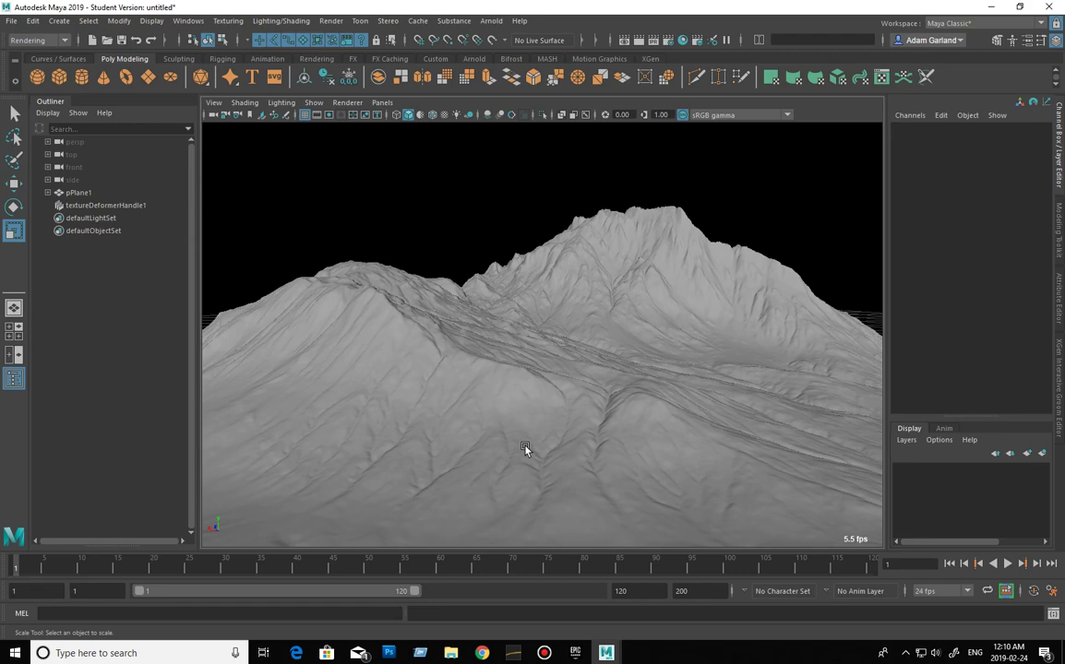
pyautogui.click(551, 437)
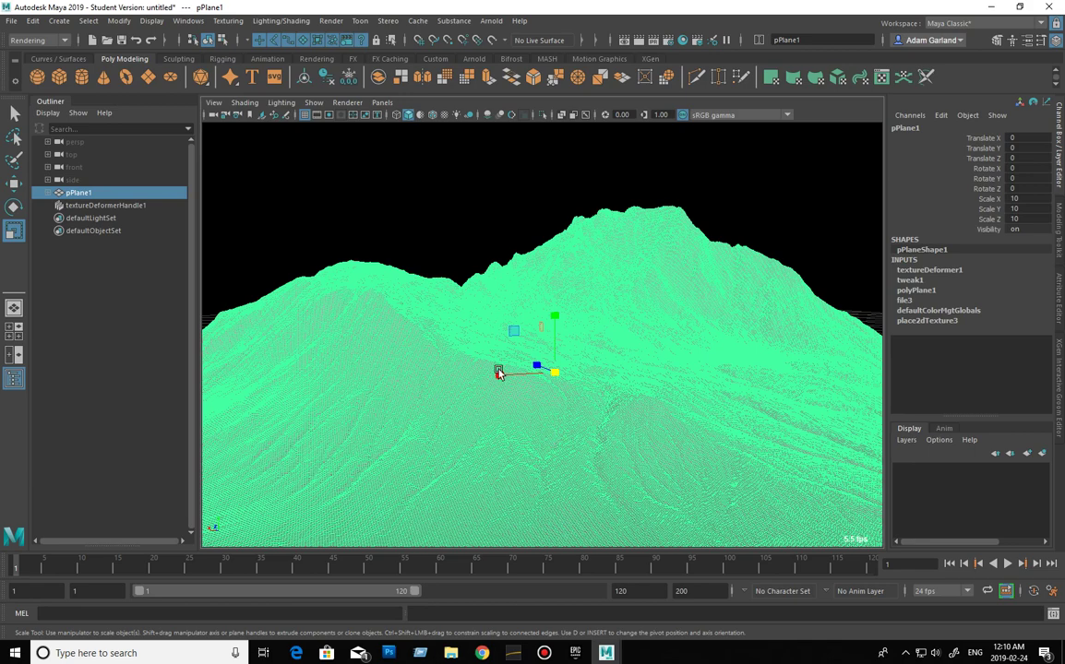
pyautogui.click(416, 217)
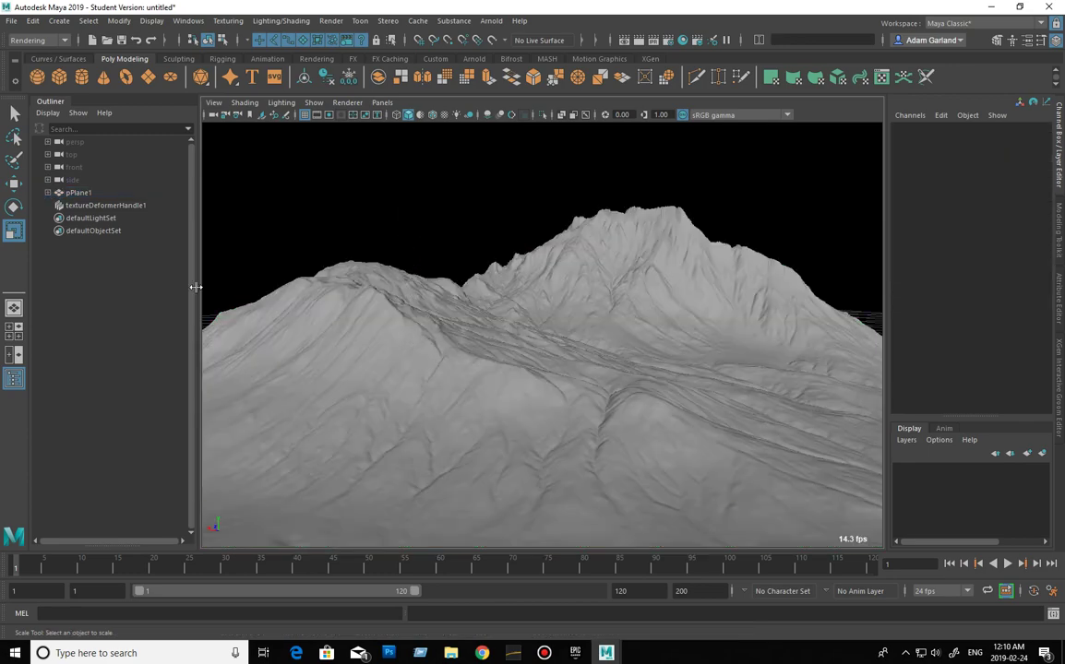
# Step: Select the terrain and apply a uniform 0.25 scale to Scale X, Y and Z
pyautogui.click(79, 192)
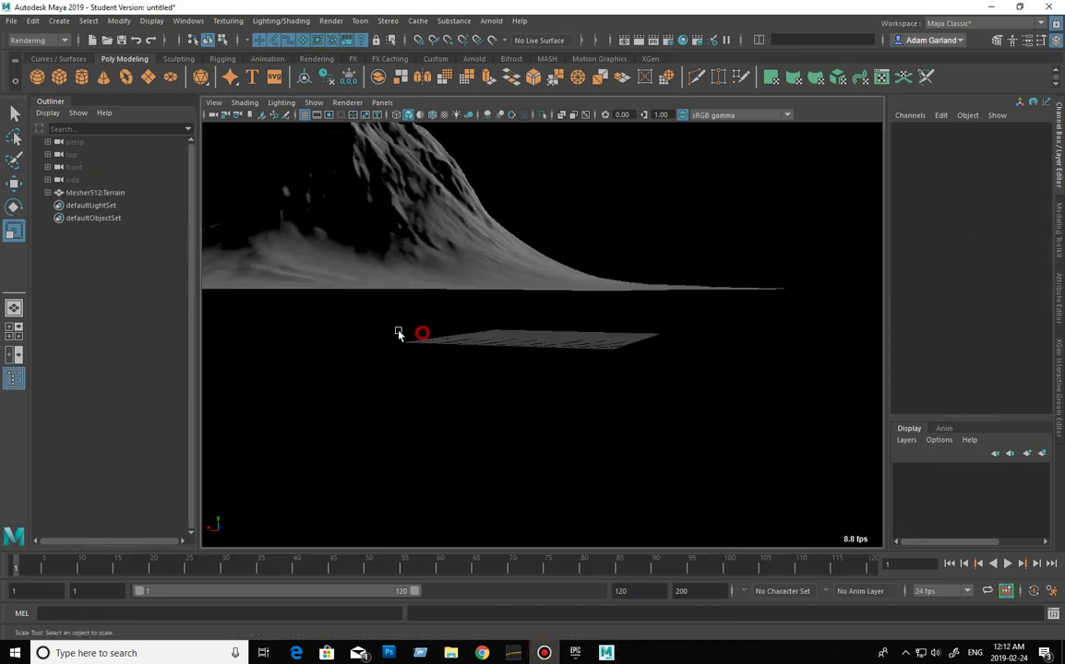
pyautogui.moveTo(399, 333)
pyautogui.keyDown('alt'); pyautogui.mouseDown()
pyautogui.moveTo(368, 325)
pyautogui.moveTo(368, 307)
pyautogui.moveTo(409, 335)
pyautogui.moveTo(431, 378)
pyautogui.moveTo(361, 361)
pyautogui.moveTo(418, 357)
pyautogui.mouseUp(); pyautogui.keyUp('alt')
pyautogui.moveTo(619, 368)
pyautogui.keyDown('alt'); pyautogui.mouseDown()
pyautogui.moveTo(442, 356)
pyautogui.moveTo(623, 392)
pyautogui.moveTo(561, 342)
pyautogui.moveTo(484, 356)
pyautogui.moveTo(615, 368)
pyautogui.moveTo(507, 315)
pyautogui.mouseUp(); pyautogui.keyUp('alt')
pyautogui.click(505, 315)
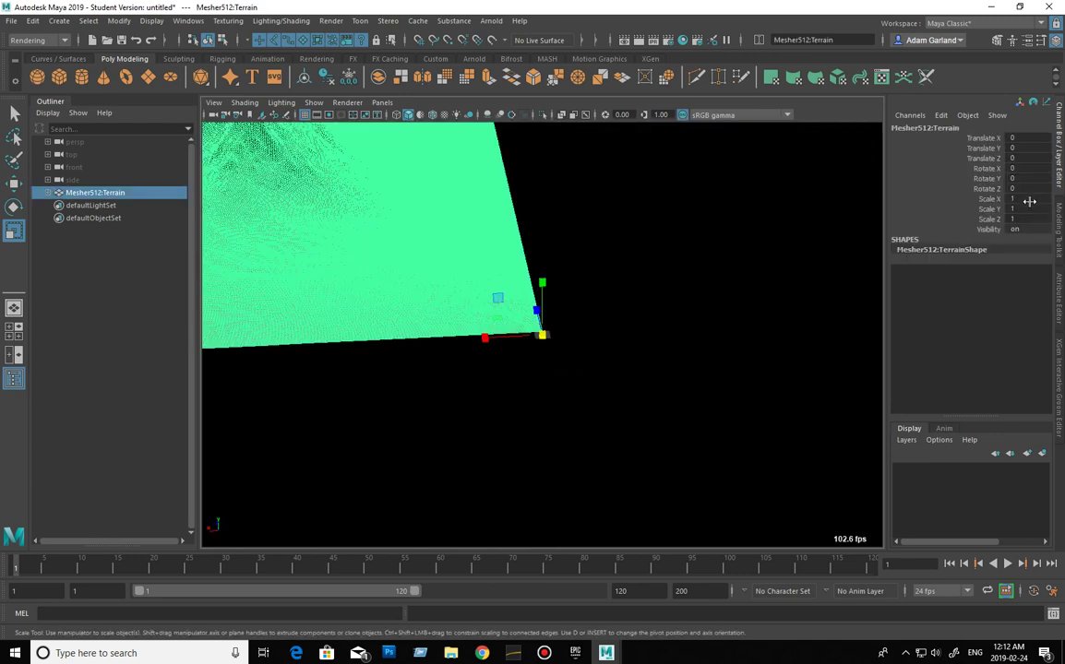
pyautogui.moveTo(1026, 198); pyautogui.dragTo(1028, 219)
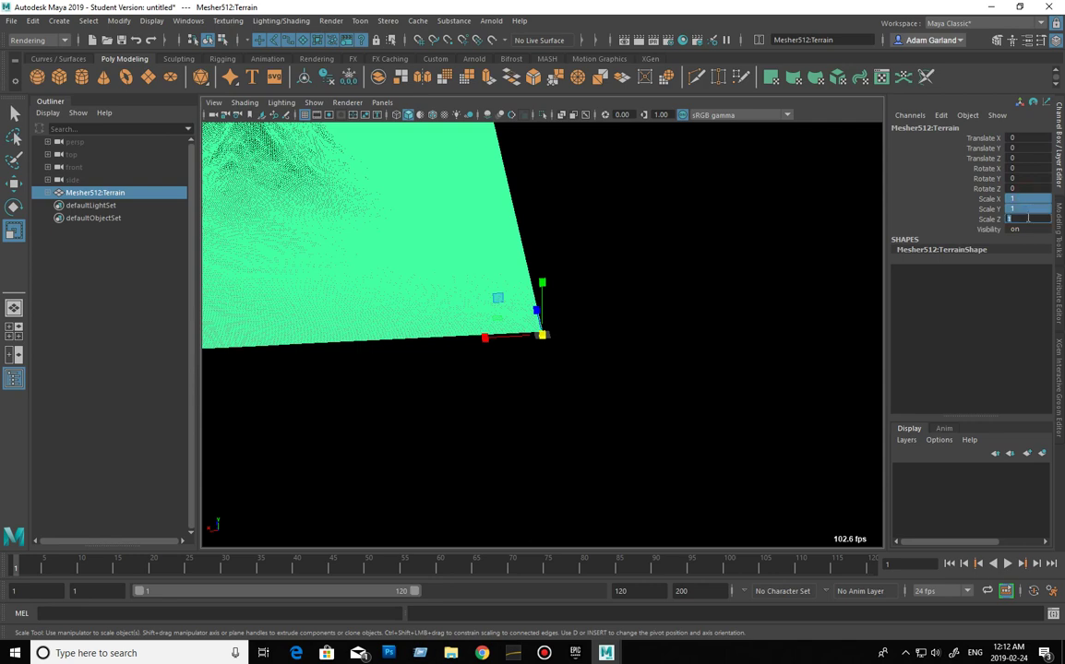
pyautogui.write('25')
pyautogui.press('Return')
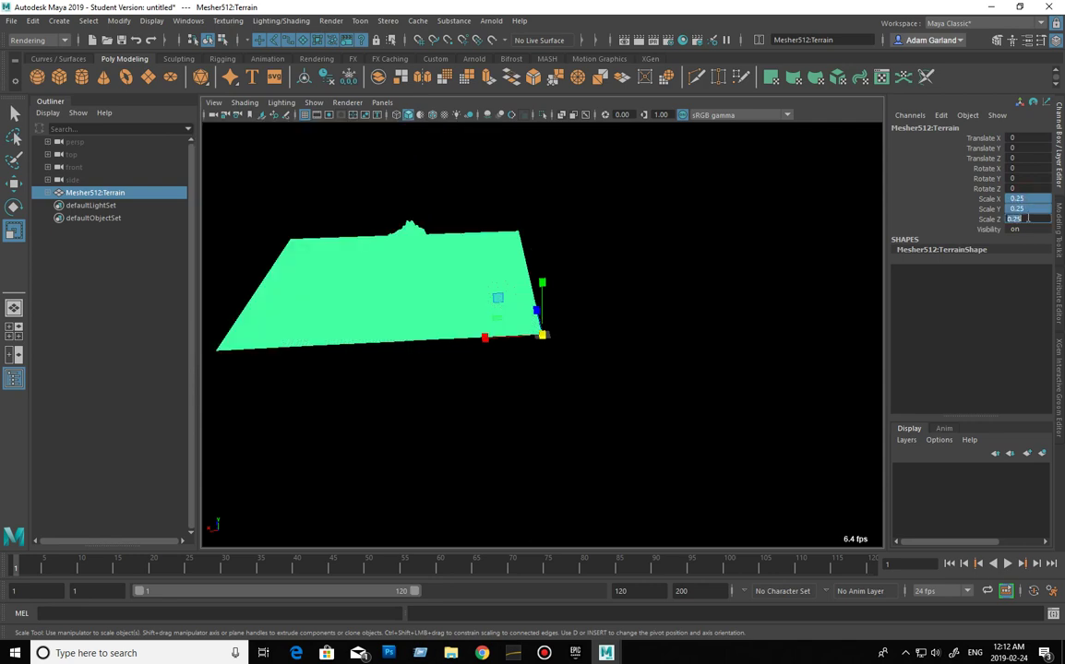
# Step: View the terrain from above, then set Scale X, Y and Z to 0.1
pyautogui.click(628, 335)
pyautogui.keyDown('alt'); pyautogui.moveTo(660, 339); pyautogui.dragTo(662, 361); pyautogui.keyUp('alt')
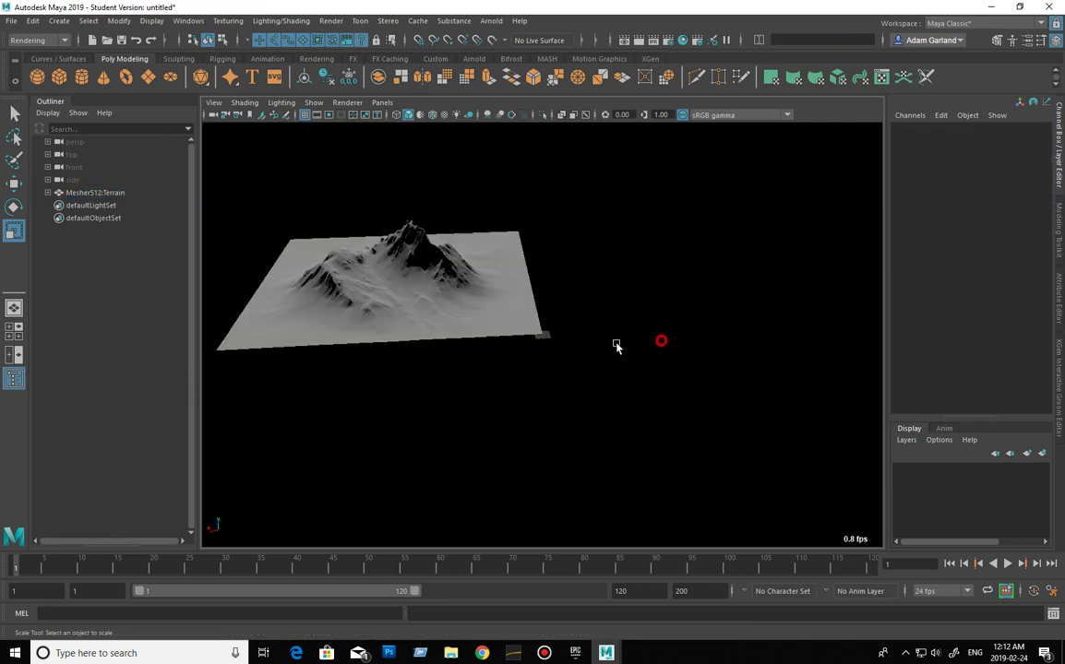
pyautogui.scroll(5, 523, 337)
pyautogui.scroll(3, 611, 337)
pyautogui.click(498, 305)
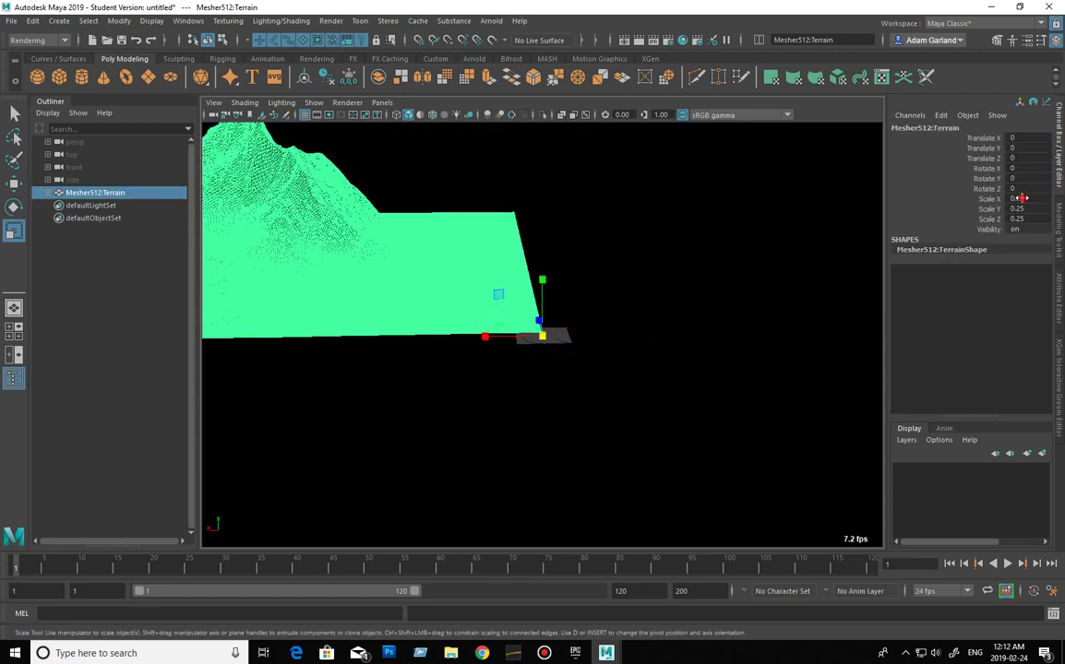
pyautogui.moveTo(1015, 198); pyautogui.dragTo(1024, 219)
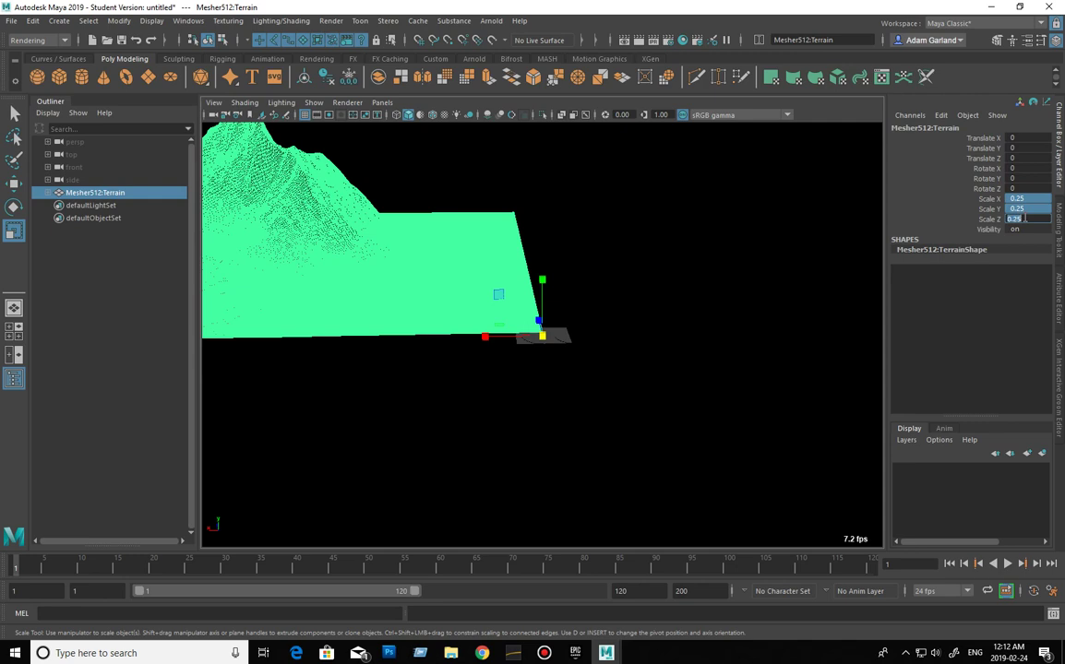
pyautogui.write('0.1')
pyautogui.press('Return')
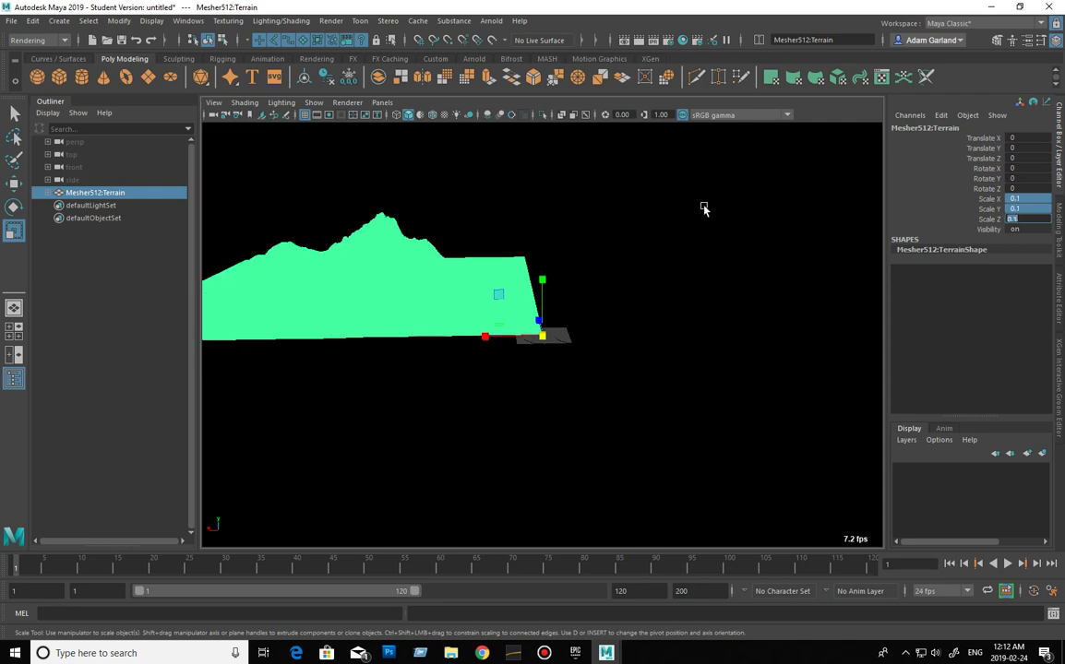
# Step: Orbit around the 0.1-scaled mountain until the terrain is seen edge-on
pyautogui.click(704, 217)
pyautogui.moveTo(708, 273)
pyautogui.keyDown('alt'); pyautogui.mouseDown()
pyautogui.moveTo(579, 316)
pyautogui.moveTo(518, 261)
pyautogui.moveTo(477, 305)
pyautogui.moveTo(561, 314)
pyautogui.moveTo(496, 309)
pyautogui.moveTo(602, 333)
pyautogui.moveTo(578, 347)
pyautogui.mouseUp(); pyautogui.keyUp('alt')
pyautogui.moveTo(577, 347)
pyautogui.keyDown('alt'); pyautogui.mouseDown(button='right')
pyautogui.moveTo(646, 342)
pyautogui.moveTo(630, 338)
pyautogui.mouseUp(button='right'); pyautogui.keyUp('alt')
pyautogui.moveTo(630, 337)
pyautogui.keyDown('alt'); pyautogui.mouseDown()
pyautogui.moveTo(566, 338)
pyautogui.moveTo(702, 328)
pyautogui.moveTo(490, 319)
pyautogui.moveTo(589, 335)
pyautogui.mouseUp(); pyautogui.keyUp('alt')
pyautogui.click(630, 351)
pyautogui.click(718, 265)
pyautogui.moveTo(717, 265)
pyautogui.keyDown('alt'); pyautogui.mouseDown()
pyautogui.moveTo(697, 273)
pyautogui.moveTo(532, 230)
pyautogui.moveTo(604, 247)
pyautogui.moveTo(722, 251)
pyautogui.moveTo(749, 273)
pyautogui.moveTo(677, 296)
pyautogui.moveTo(723, 249)
pyautogui.moveTo(662, 283)
pyautogui.moveTo(685, 339)
pyautogui.moveTo(668, 361)
pyautogui.moveTo(709, 297)
pyautogui.mouseUp(); pyautogui.keyUp('alt')
pyautogui.scroll(2, 696, 296)
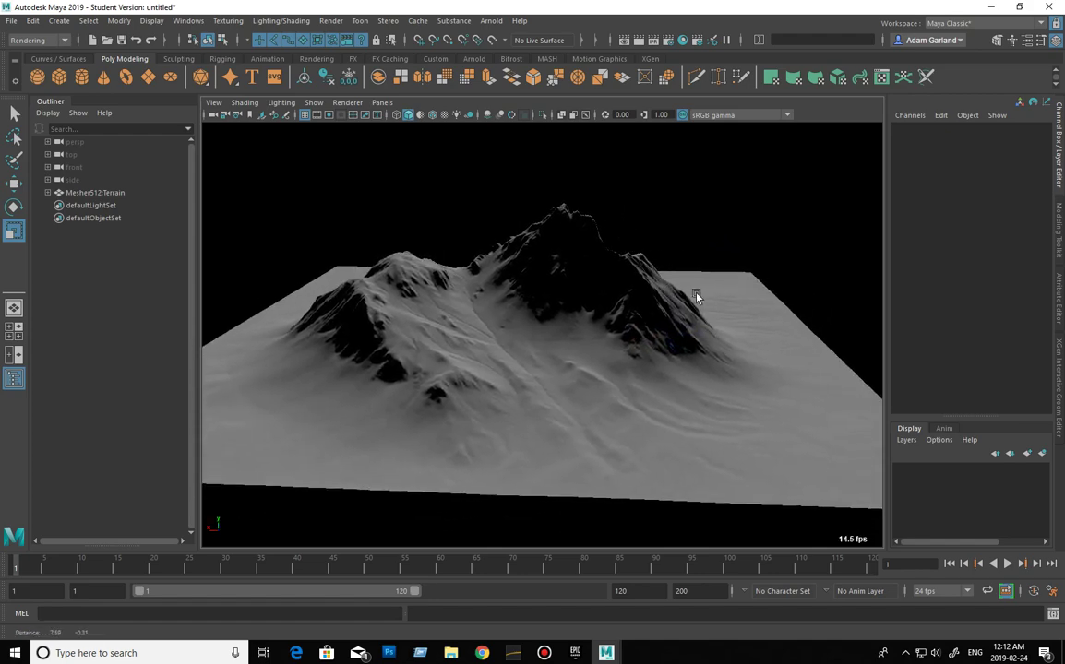
# Step: Switch to the Modeling menu set and apply Mesh Display > Unlock Normals to the terrain
pyautogui.click(644, 313)
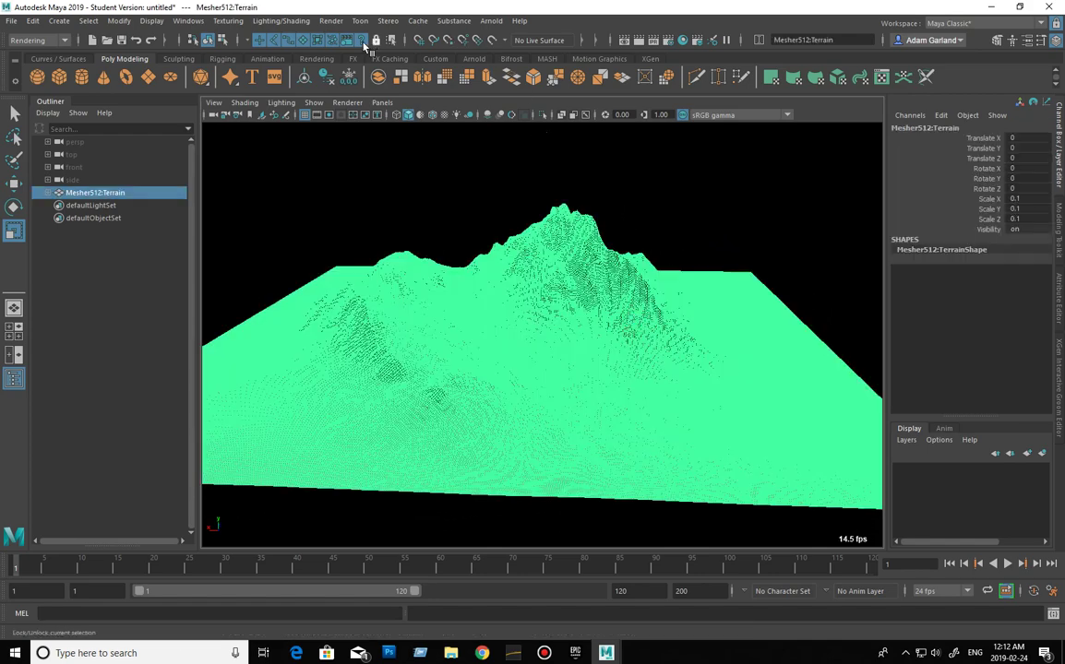
pyautogui.click(37, 40)
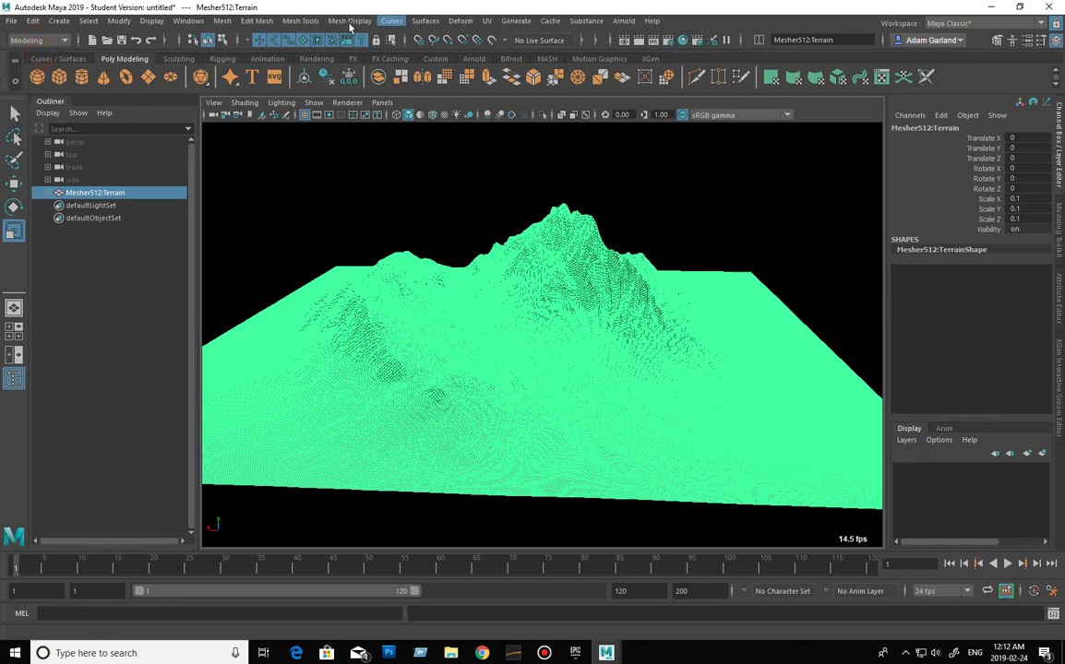
pyautogui.click(349, 20)
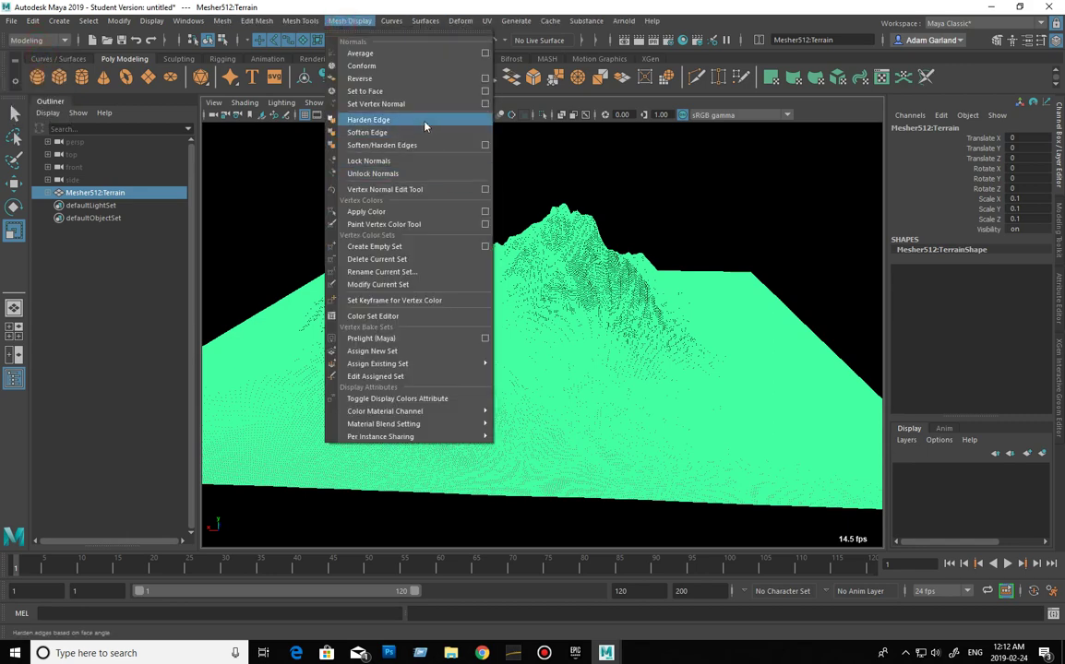
pyautogui.click(420, 174)
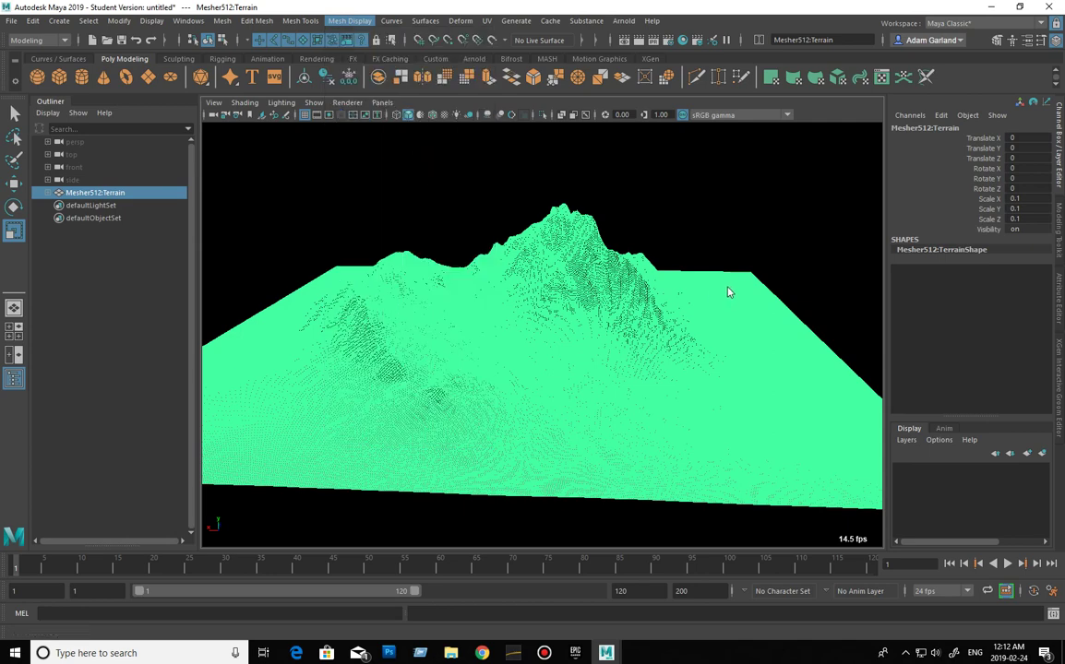
pyautogui.press('r')
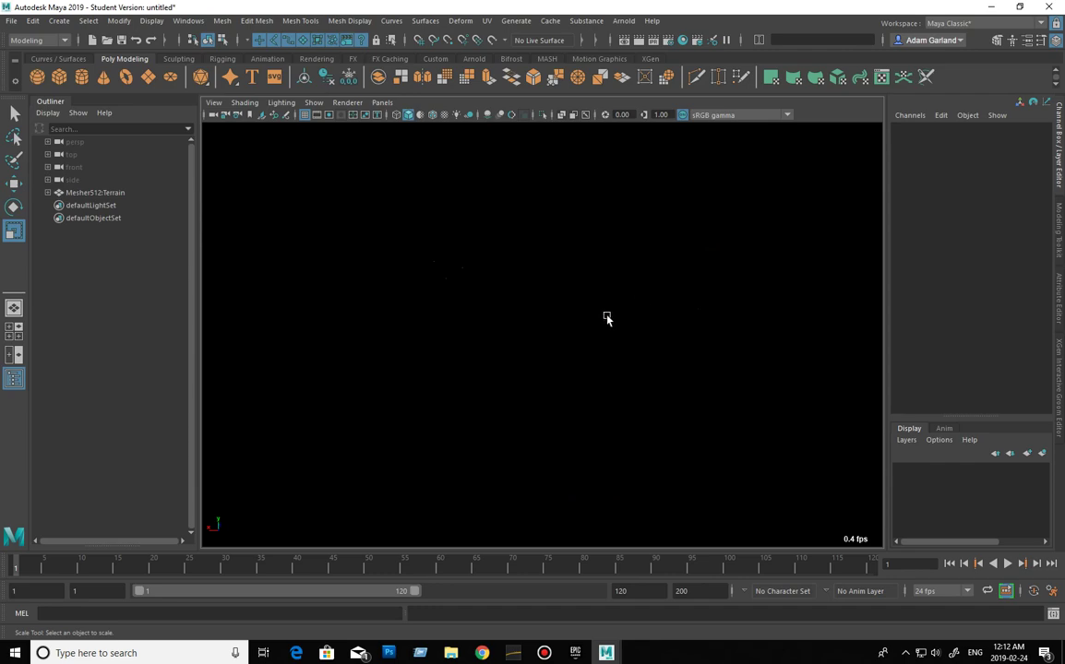
pyautogui.click(665, 245)
pyautogui.moveTo(615, 431)
pyautogui.keyDown('alt'); pyautogui.mouseDown()
pyautogui.moveTo(619, 321)
pyautogui.moveTo(608, 428)
pyautogui.mouseUp(); pyautogui.keyUp('alt')
# Step: Reselect the terrain and apply Mesh Display > Reverse to its normals
pyautogui.keyDown('alt'); pyautogui.moveTo(590, 355); pyautogui.dragTo(593, 287); pyautogui.keyUp('alt')
pyautogui.click(593, 287)
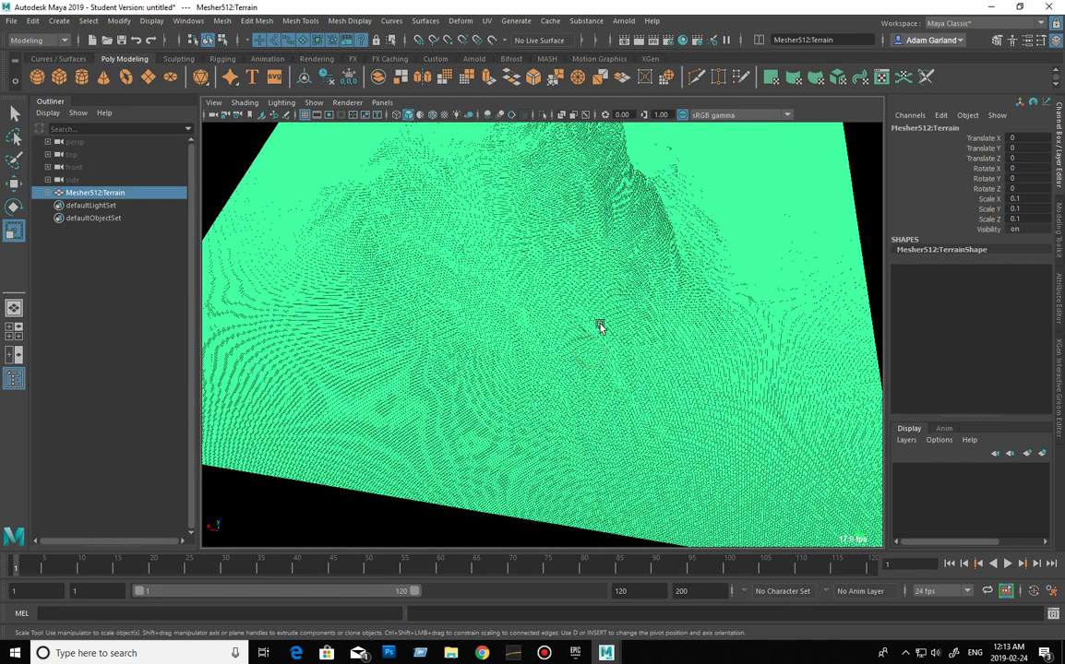
pyautogui.click(427, 20)
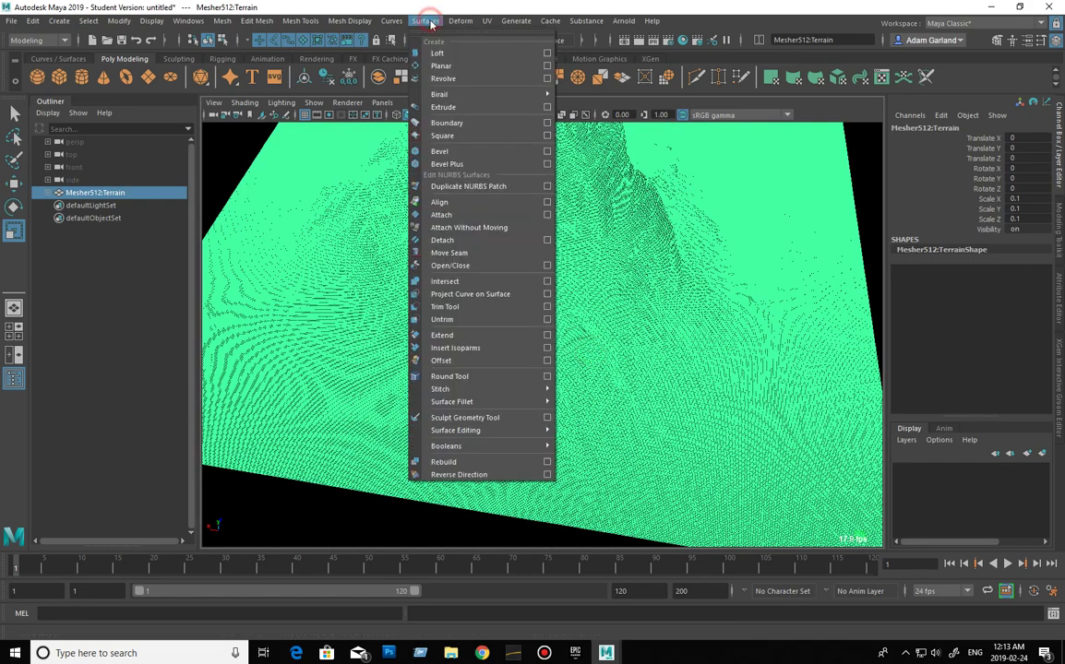
pyautogui.moveTo(350, 21)
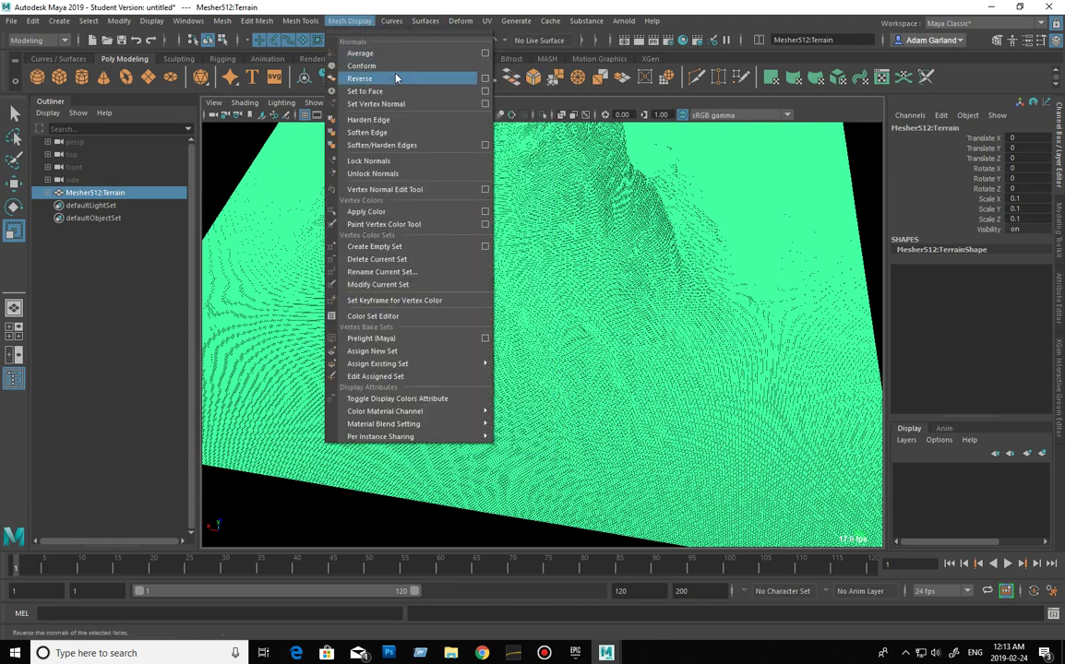
pyautogui.click(397, 79)
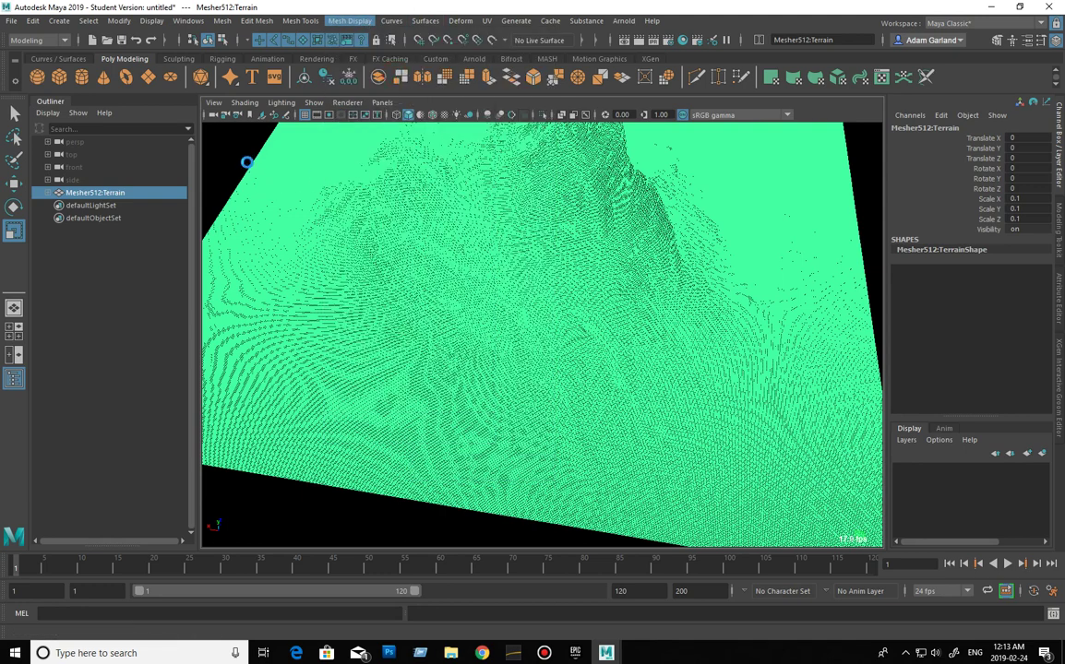
# Step: Check the reversed shading up close and from afar, then reselect the terrain
pyautogui.click(374, 297)
pyautogui.scroll(-5, 409, 290)
pyautogui.scroll(5, 424, 311)
pyautogui.scroll(3, 496, 332)
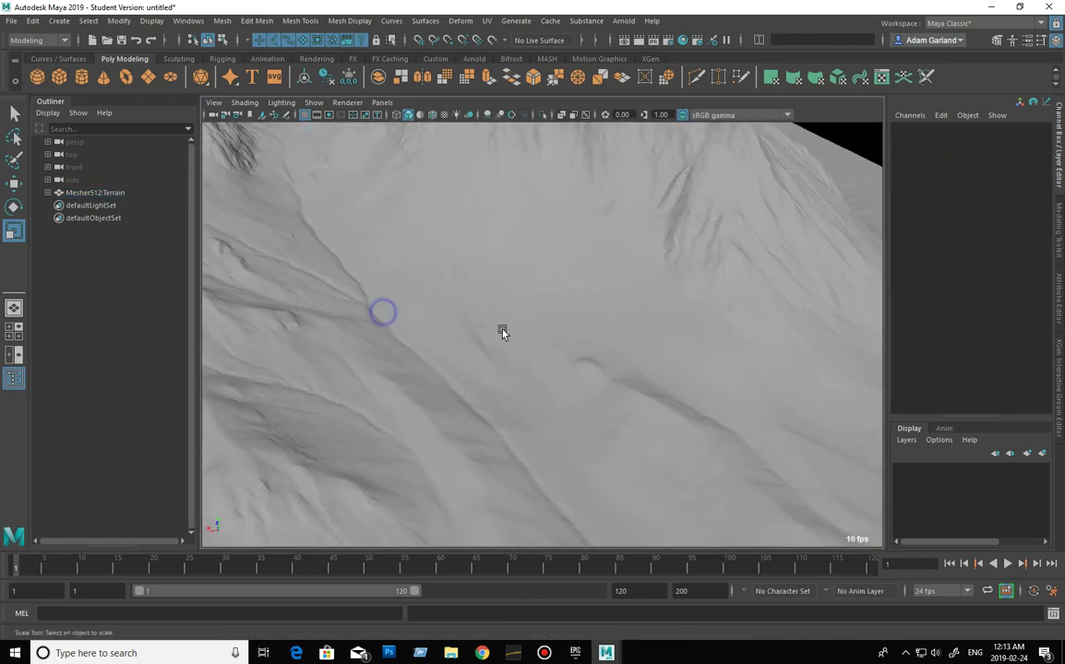
pyautogui.moveTo(444, 341)
pyautogui.keyDown('alt'); pyautogui.mouseDown()
pyautogui.moveTo(399, 315)
pyautogui.moveTo(589, 262)
pyautogui.moveTo(541, 232)
pyautogui.moveTo(448, 331)
pyautogui.moveTo(585, 335)
pyautogui.moveTo(480, 330)
pyautogui.mouseUp(); pyautogui.keyUp('alt')
pyautogui.keyDown('alt'); pyautogui.moveTo(480, 331); pyautogui.dragTo(595, 383, button='right'); pyautogui.keyUp('alt')
pyautogui.keyDown('alt'); pyautogui.moveTo(500, 399); pyautogui.dragTo(395, 377, button='right'); pyautogui.keyUp('alt')
pyautogui.moveTo(395, 378)
pyautogui.keyDown('alt'); pyautogui.mouseDown()
pyautogui.moveTo(623, 363)
pyautogui.moveTo(598, 346)
pyautogui.mouseUp(); pyautogui.keyUp('alt')
pyautogui.moveTo(599, 346)
pyautogui.keyDown('alt'); pyautogui.mouseDown(button='right')
pyautogui.moveTo(458, 324)
pyautogui.moveTo(557, 305)
pyautogui.mouseUp(button='right'); pyautogui.keyUp('alt')
pyautogui.moveTo(557, 305)
pyautogui.keyDown('alt'); pyautogui.mouseDown()
pyautogui.moveTo(502, 366)
pyautogui.moveTo(487, 272)
pyautogui.mouseUp(); pyautogui.keyUp('alt')
pyautogui.keyDown('alt'); pyautogui.moveTo(487, 271); pyautogui.dragTo(524, 317, button='right'); pyautogui.keyUp('alt')
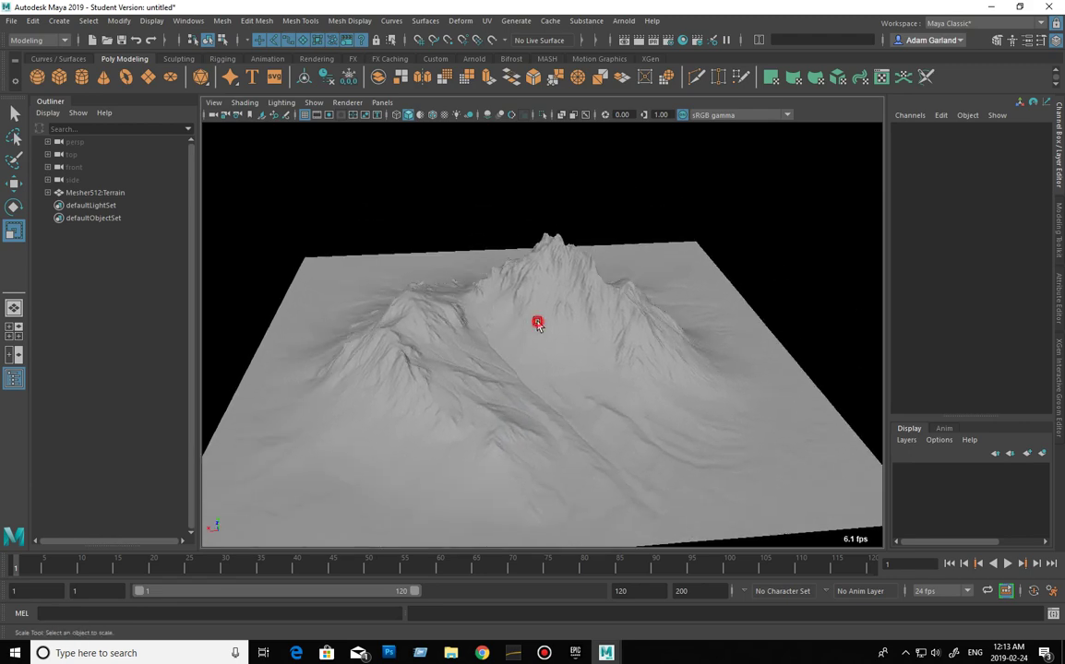
pyautogui.click(534, 323)
# Step: Delete the terrain's construction history and apply Mesh Display > Soften Edge
pyautogui.click(364, 23)
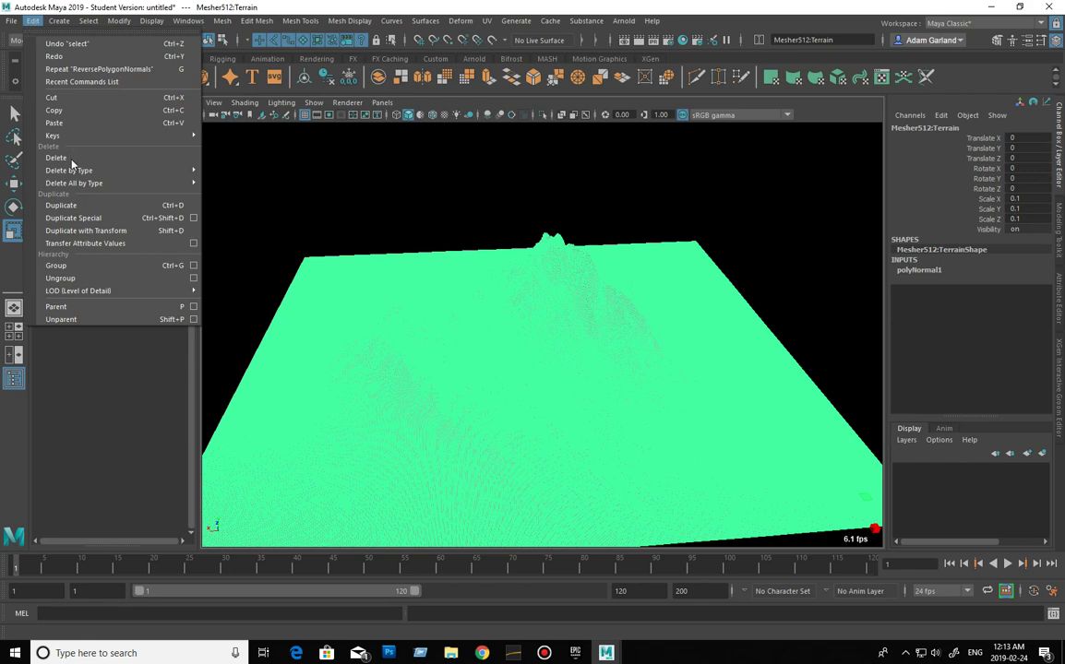
pyautogui.moveTo(69, 171)
pyautogui.click(245, 183)
pyautogui.click(437, 25)
pyautogui.click(450, 21)
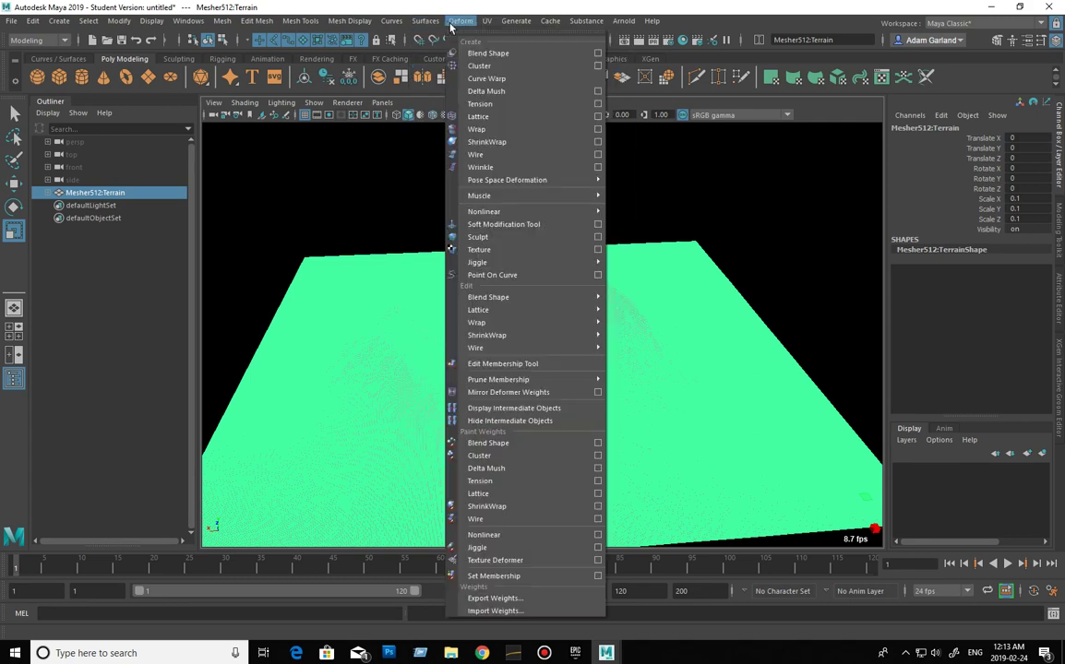
pyautogui.click(350, 20)
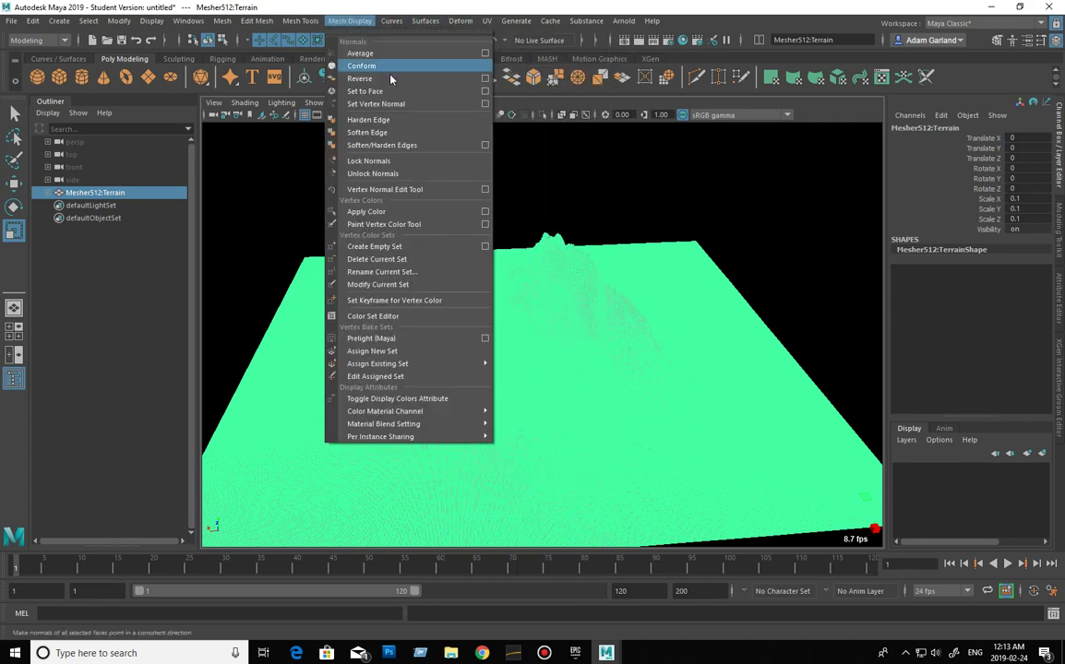
pyautogui.click(367, 120)
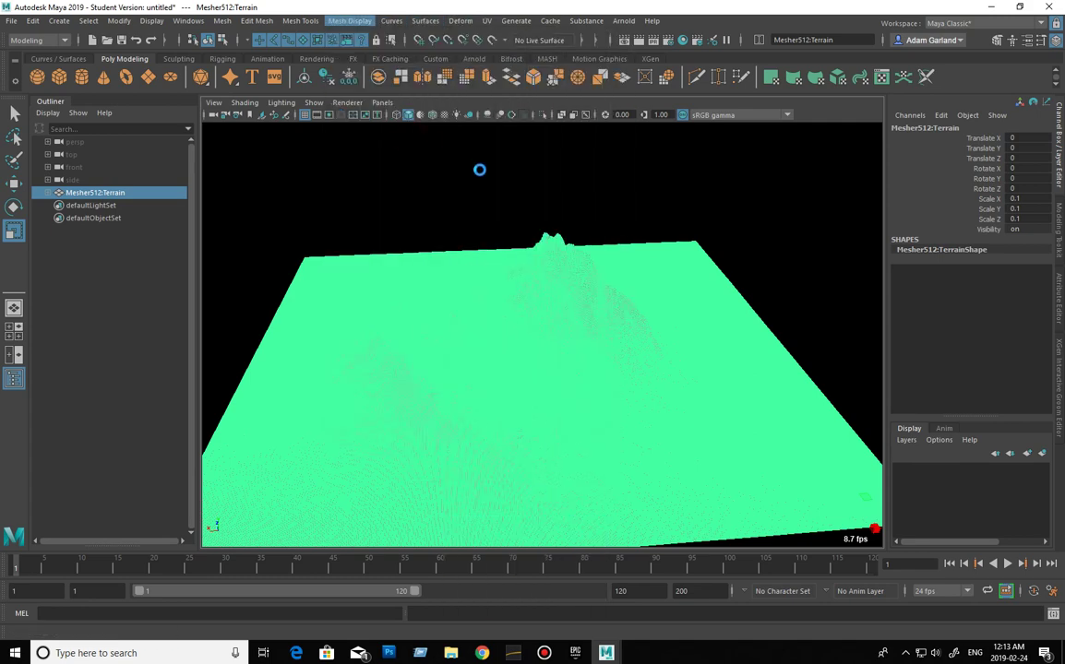
# Step: Delete the terrain's history again and inspect the smoothed ridges up close
pyautogui.click(511, 207)
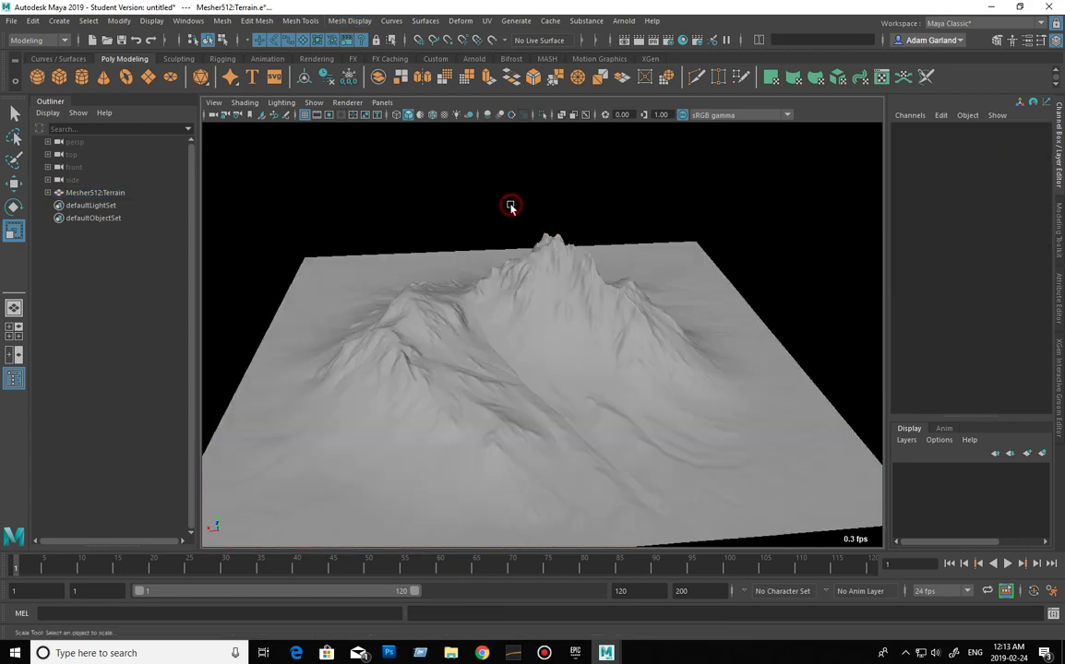
pyautogui.click(563, 292)
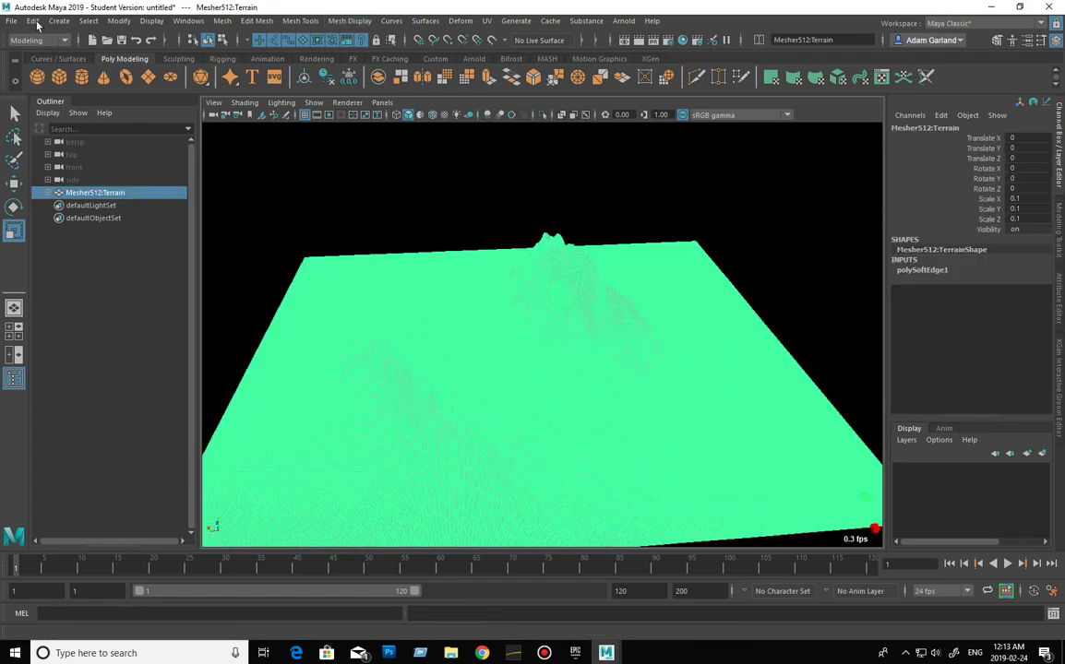
pyautogui.click(34, 20)
pyautogui.moveTo(69, 170)
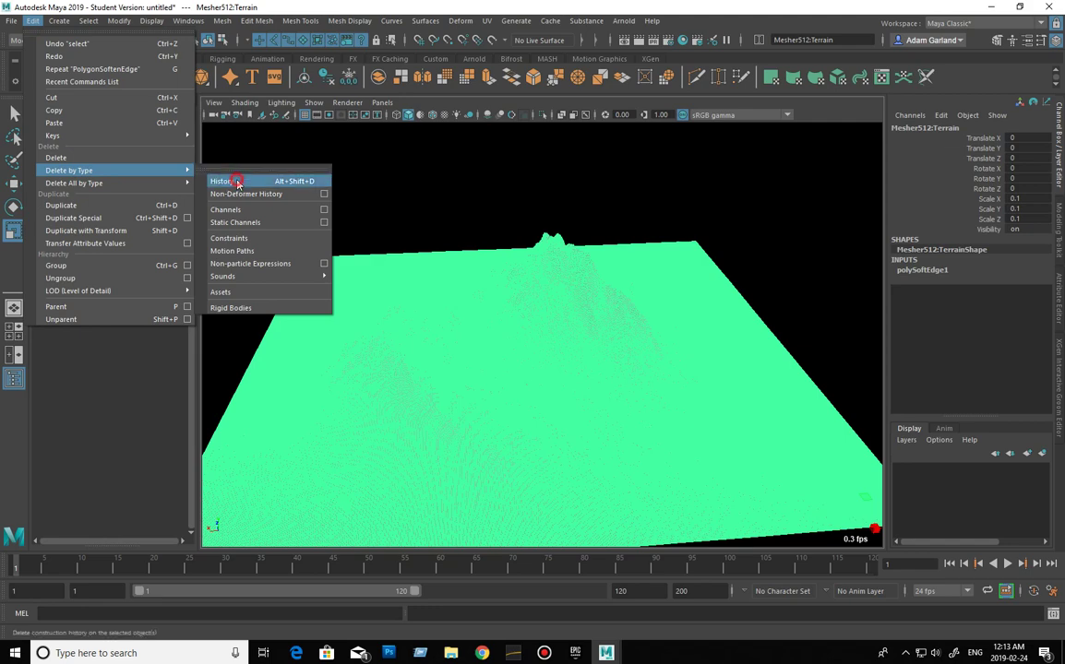
pyautogui.click(213, 154)
pyautogui.click(367, 208)
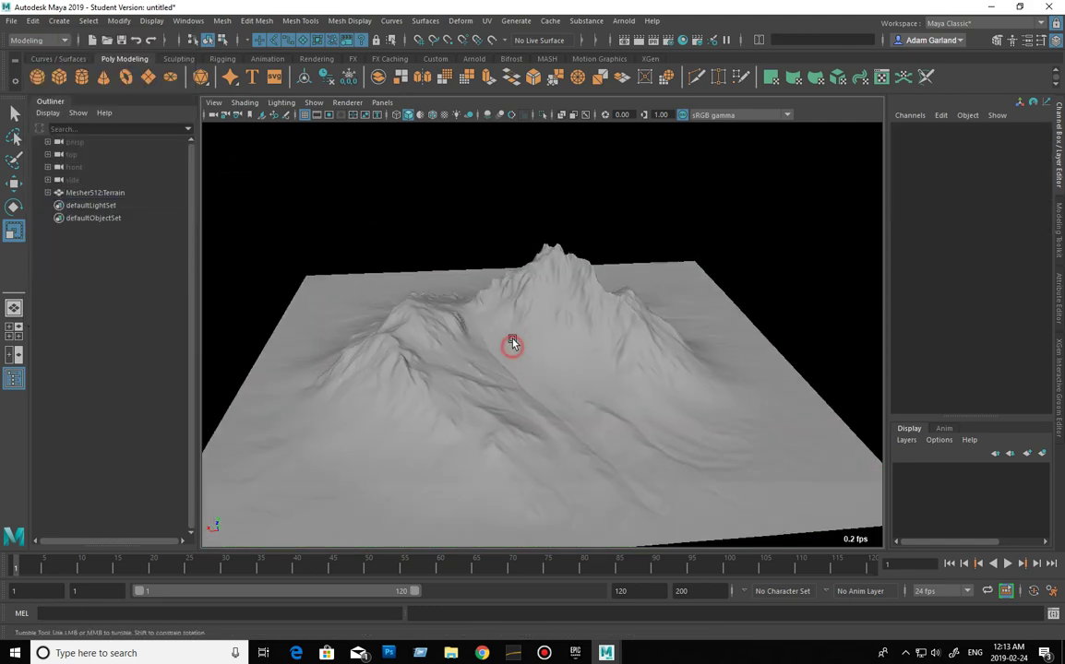
pyautogui.keyDown('alt'); pyautogui.moveTo(512, 345); pyautogui.dragTo(471, 348); pyautogui.keyUp('alt')
pyautogui.moveTo(518, 451)
pyautogui.keyDown('alt'); pyautogui.mouseDown(button='right')
pyautogui.moveTo(635, 472)
pyautogui.moveTo(535, 437)
pyautogui.mouseUp(button='right'); pyautogui.keyUp('alt')
pyautogui.moveTo(535, 437)
pyautogui.keyDown('alt'); pyautogui.mouseDown()
pyautogui.moveTo(642, 359)
pyautogui.moveTo(625, 368)
pyautogui.moveTo(592, 330)
pyautogui.moveTo(476, 366)
pyautogui.moveTo(563, 370)
pyautogui.mouseUp(); pyautogui.keyUp('alt')
pyautogui.keyDown('alt'); pyautogui.moveTo(563, 370); pyautogui.dragTo(394, 380, button='right'); pyautogui.keyUp('alt')
pyautogui.keyDown('alt'); pyautogui.moveTo(393, 380); pyautogui.dragTo(442, 393); pyautogui.keyUp('alt')
pyautogui.keyDown('alt'); pyautogui.moveTo(442, 392); pyautogui.dragTo(480, 400, button='right'); pyautogui.keyUp('alt')
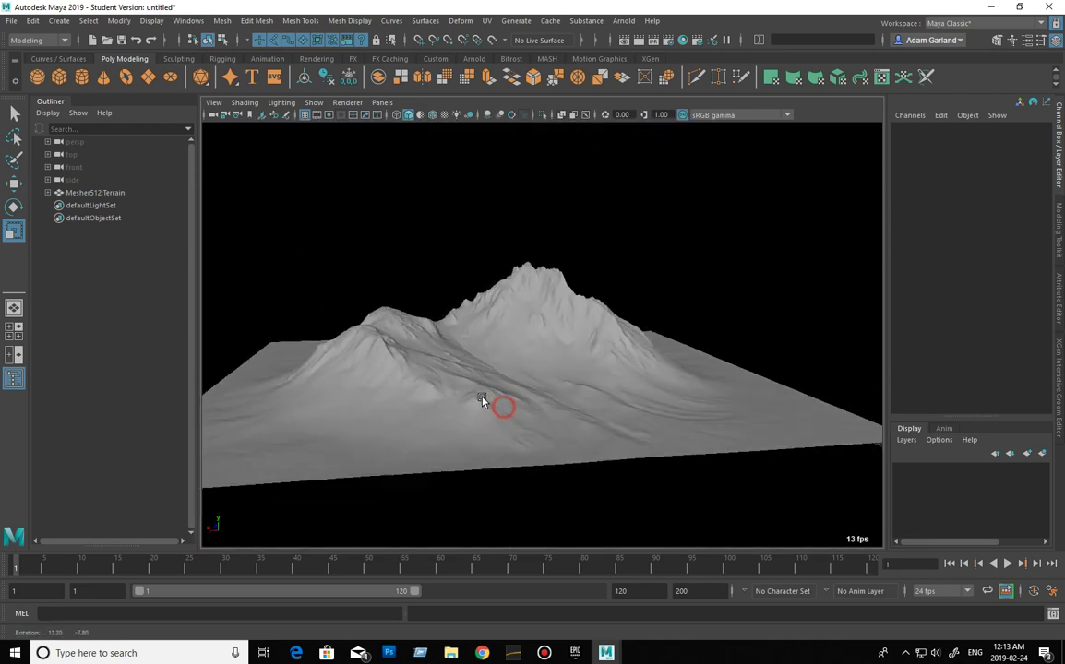
pyautogui.moveTo(480, 399)
pyautogui.keyDown('alt'); pyautogui.mouseDown()
pyautogui.moveTo(428, 397)
pyautogui.moveTo(554, 429)
pyautogui.moveTo(585, 414)
pyautogui.mouseUp(); pyautogui.keyUp('alt')
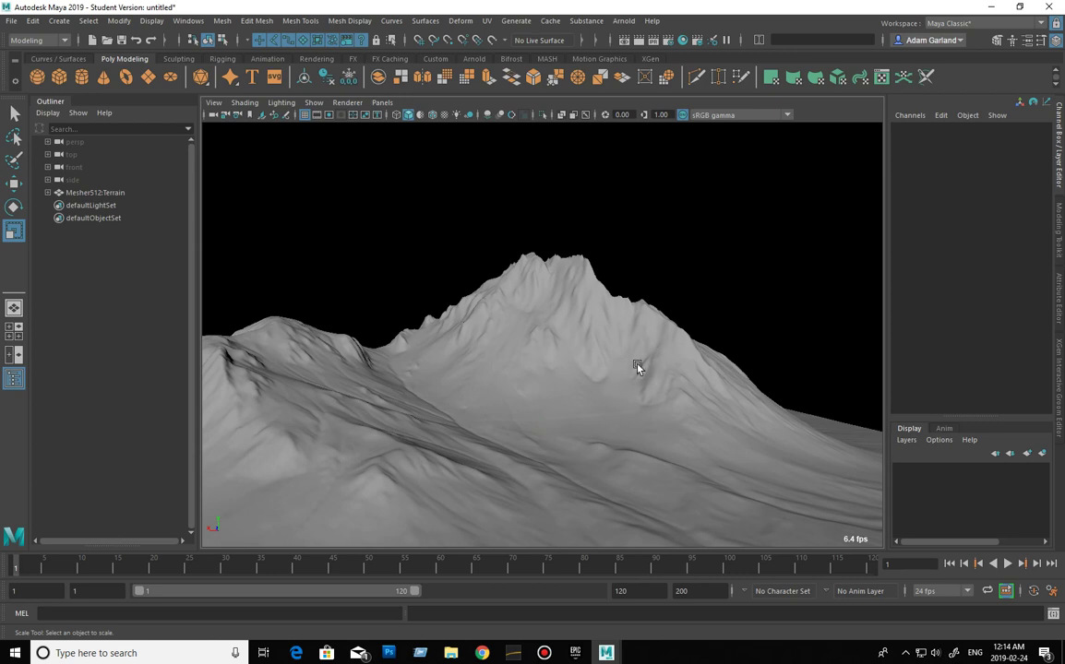
pyautogui.moveTo(729, 422)
pyautogui.keyDown('alt'); pyautogui.mouseDown()
pyautogui.moveTo(731, 434)
pyautogui.moveTo(661, 442)
pyautogui.moveTo(694, 462)
pyautogui.moveTo(742, 430)
pyautogui.moveTo(481, 318)
pyautogui.mouseUp(); pyautogui.keyUp('alt')
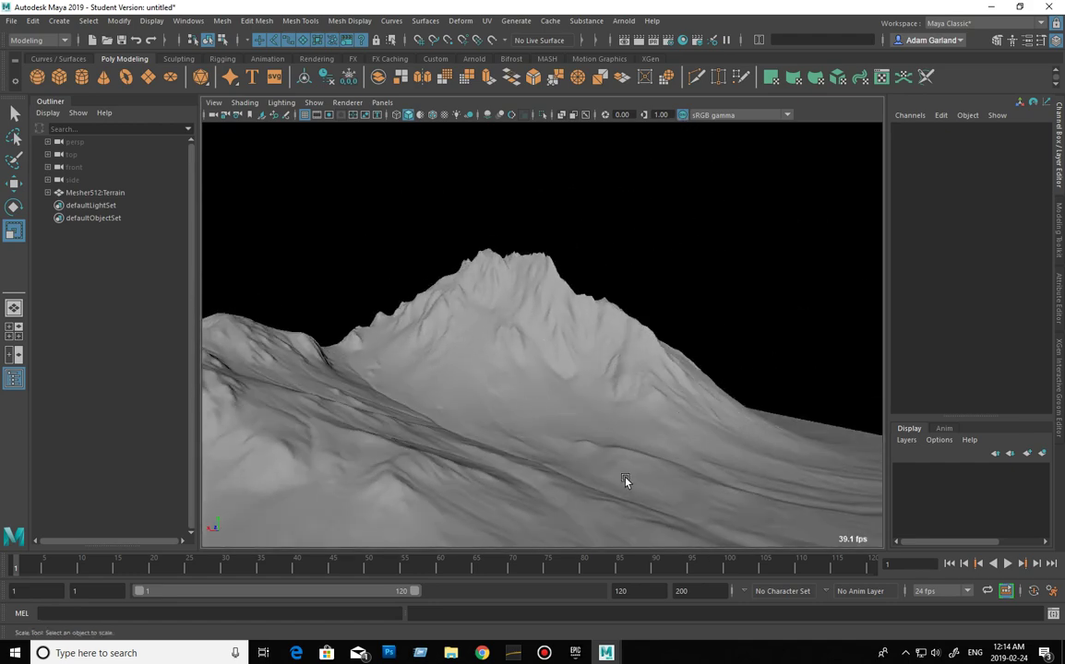
pyautogui.moveTo(675, 472)
pyautogui.keyDown('alt'); pyautogui.mouseDown()
pyautogui.moveTo(537, 478)
pyautogui.moveTo(557, 496)
pyautogui.moveTo(673, 482)
pyautogui.moveTo(673, 492)
pyautogui.moveTo(584, 517)
pyautogui.mouseUp(); pyautogui.keyUp('alt')
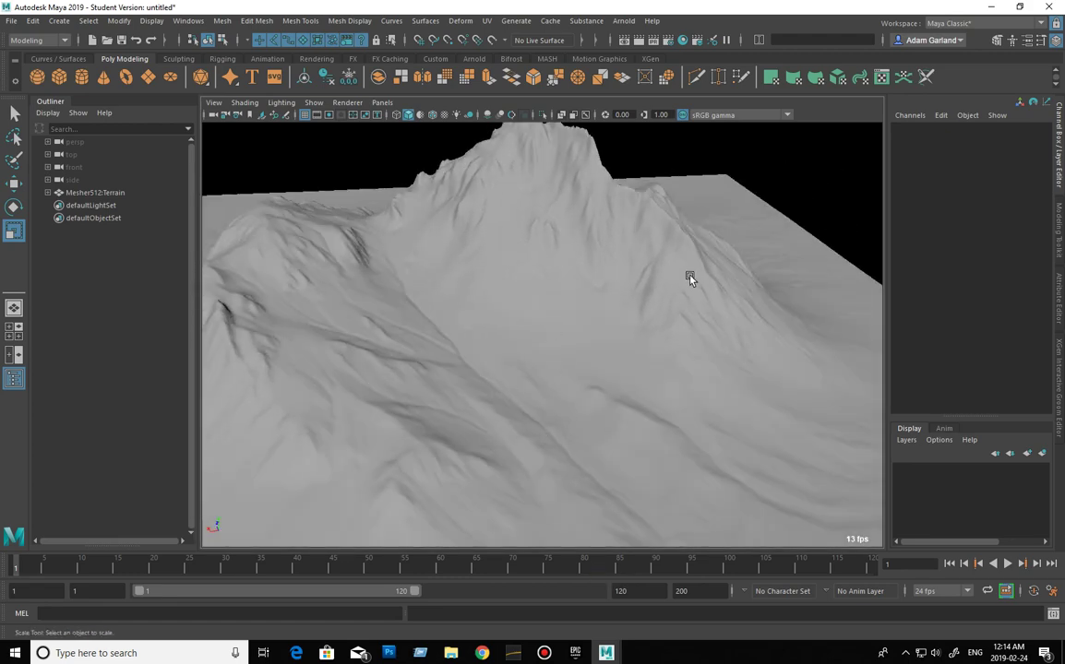
pyautogui.moveTo(688, 412)
pyautogui.keyDown('alt'); pyautogui.mouseDown()
pyautogui.moveTo(668, 356)
pyautogui.moveTo(675, 392)
pyautogui.moveTo(742, 394)
pyautogui.moveTo(616, 392)
pyautogui.moveTo(652, 388)
pyautogui.moveTo(703, 409)
pyautogui.moveTo(718, 397)
pyautogui.moveTo(642, 388)
pyautogui.moveTo(610, 404)
pyautogui.moveTo(670, 412)
pyautogui.moveTo(669, 425)
pyautogui.mouseUp(); pyautogui.keyUp('alt')
pyautogui.click(669, 425)
pyautogui.scroll(5, 591, 361)
pyautogui.scroll(3, 613, 362)
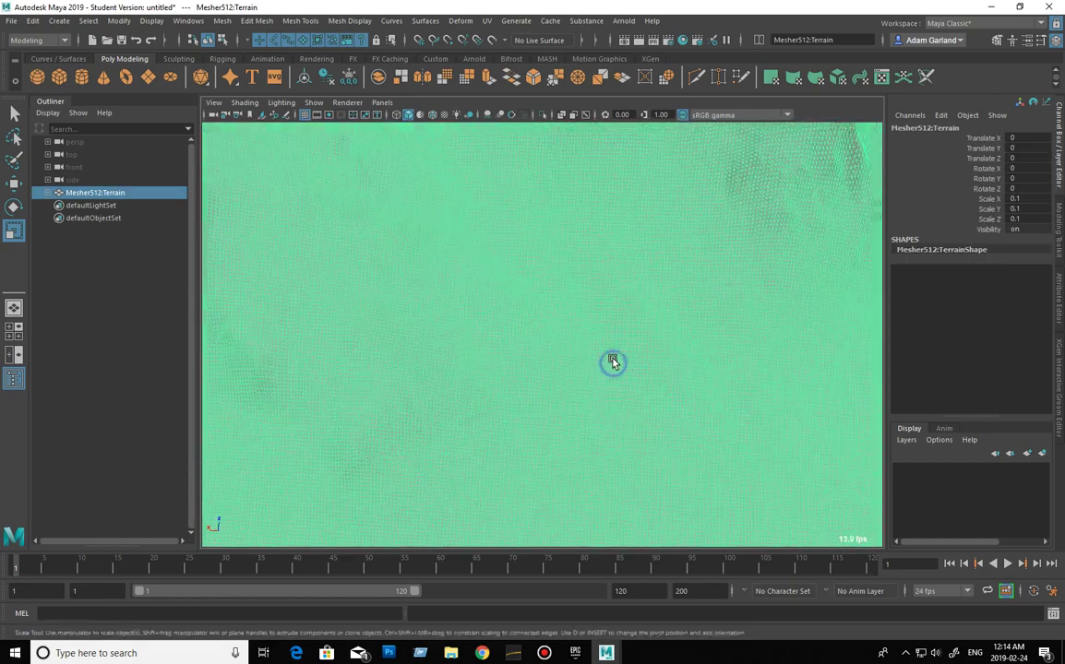
pyautogui.scroll(3, 617, 356)
pyautogui.scroll(2, 609, 357)
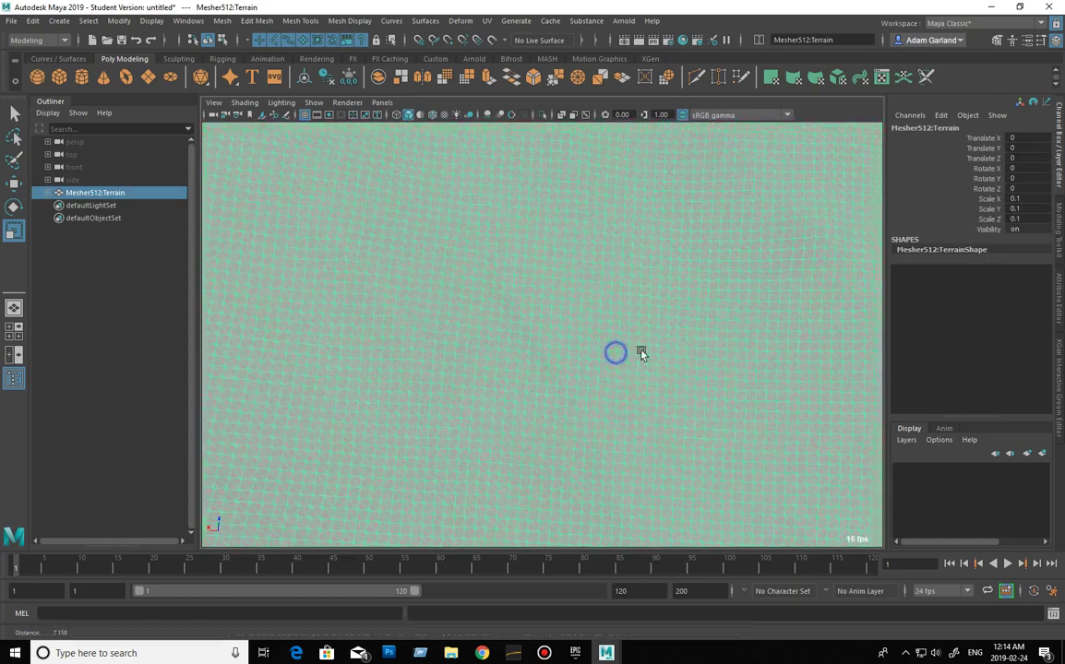
pyautogui.scroll(2, 582, 348)
pyautogui.scroll(2, 637, 349)
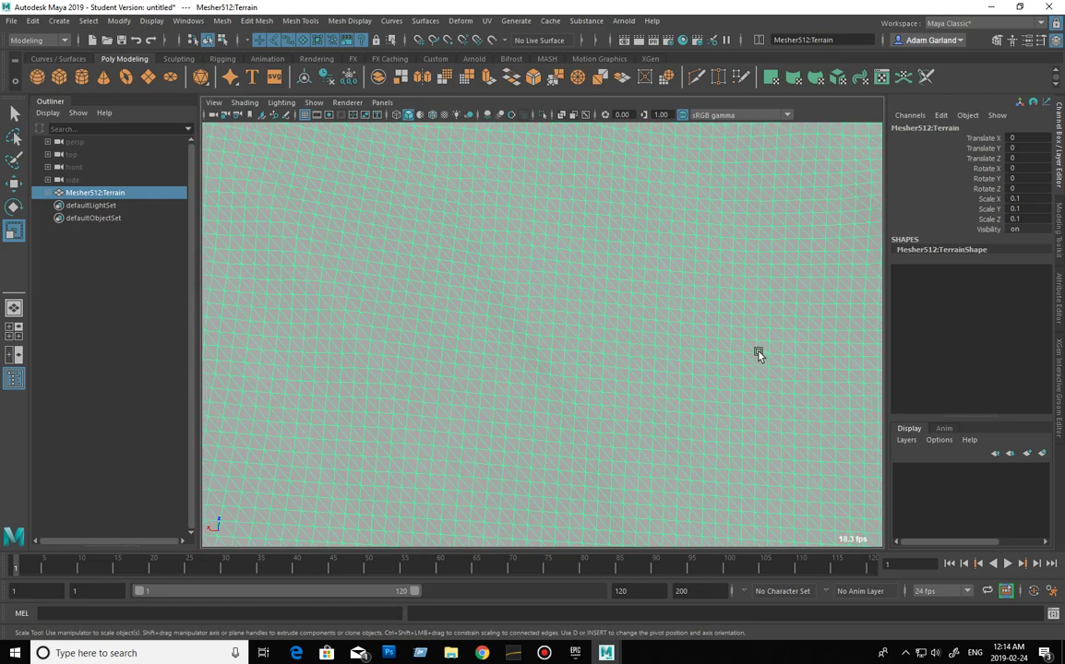
pyautogui.scroll(-3, 752, 351)
pyautogui.scroll(-3, 749, 349)
pyautogui.scroll(-3, 749, 348)
pyautogui.scroll(-1, 738, 369)
pyautogui.moveTo(724, 390)
pyautogui.keyDown('alt'); pyautogui.mouseDown()
pyautogui.moveTo(731, 347)
pyautogui.moveTo(763, 373)
pyautogui.moveTo(732, 387)
pyautogui.moveTo(752, 370)
pyautogui.mouseUp(); pyautogui.keyUp('alt')
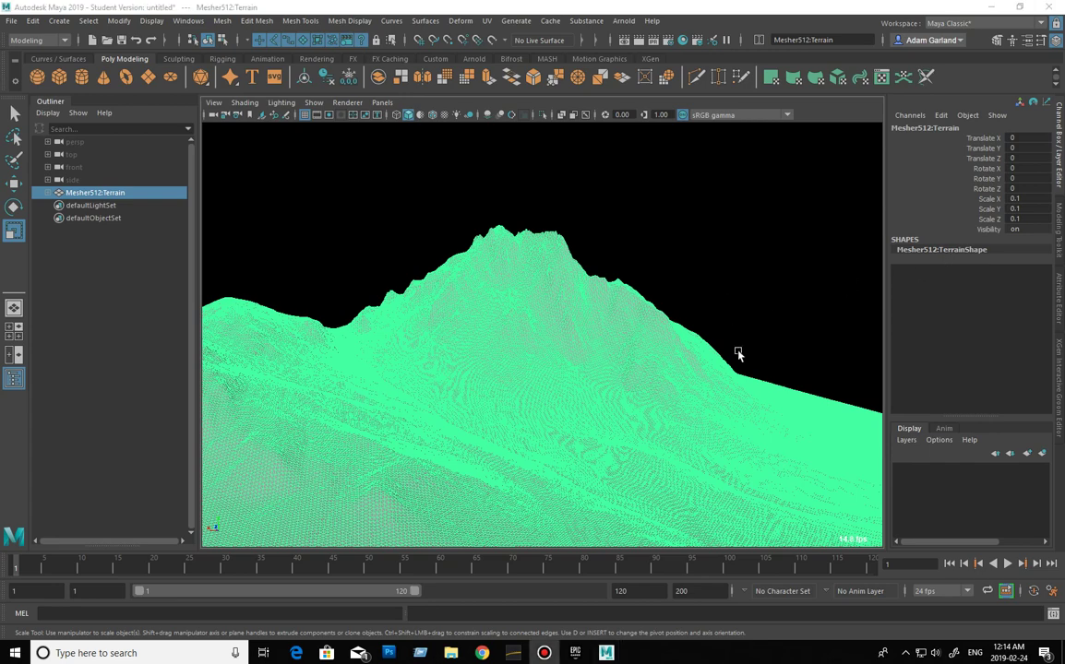
pyautogui.moveTo(751, 356)
pyautogui.keyDown('alt'); pyautogui.mouseDown()
pyautogui.moveTo(707, 380)
pyautogui.moveTo(682, 375)
pyautogui.moveTo(735, 354)
pyautogui.moveTo(646, 351)
pyautogui.moveTo(637, 363)
pyautogui.moveTo(550, 372)
pyautogui.moveTo(636, 380)
pyautogui.moveTo(488, 380)
pyautogui.moveTo(646, 396)
pyautogui.moveTo(615, 384)
pyautogui.moveTo(516, 395)
pyautogui.moveTo(573, 384)
pyautogui.moveTo(542, 399)
pyautogui.mouseUp(); pyautogui.keyUp('alt')
pyautogui.keyDown('alt'); pyautogui.moveTo(518, 394); pyautogui.dragTo(613, 405, button='right'); pyautogui.keyUp('alt')
pyautogui.moveTo(613, 404)
pyautogui.keyDown('alt'); pyautogui.mouseDown()
pyautogui.moveTo(653, 399)
pyautogui.moveTo(561, 397)
pyautogui.moveTo(564, 385)
pyautogui.moveTo(611, 382)
pyautogui.moveTo(600, 387)
pyautogui.mouseUp(); pyautogui.keyUp('alt')
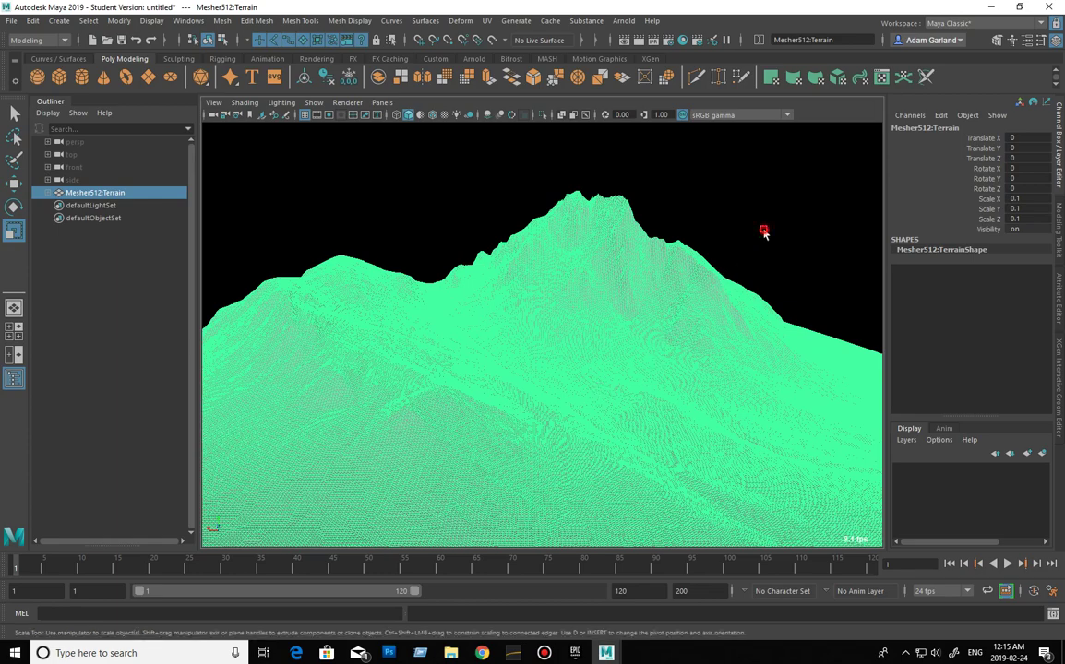
pyautogui.click(764, 232)
pyautogui.click(676, 344)
pyautogui.scroll(2, 528, 352)
pyautogui.scroll(2, 601, 355)
pyautogui.scroll(3, 528, 362)
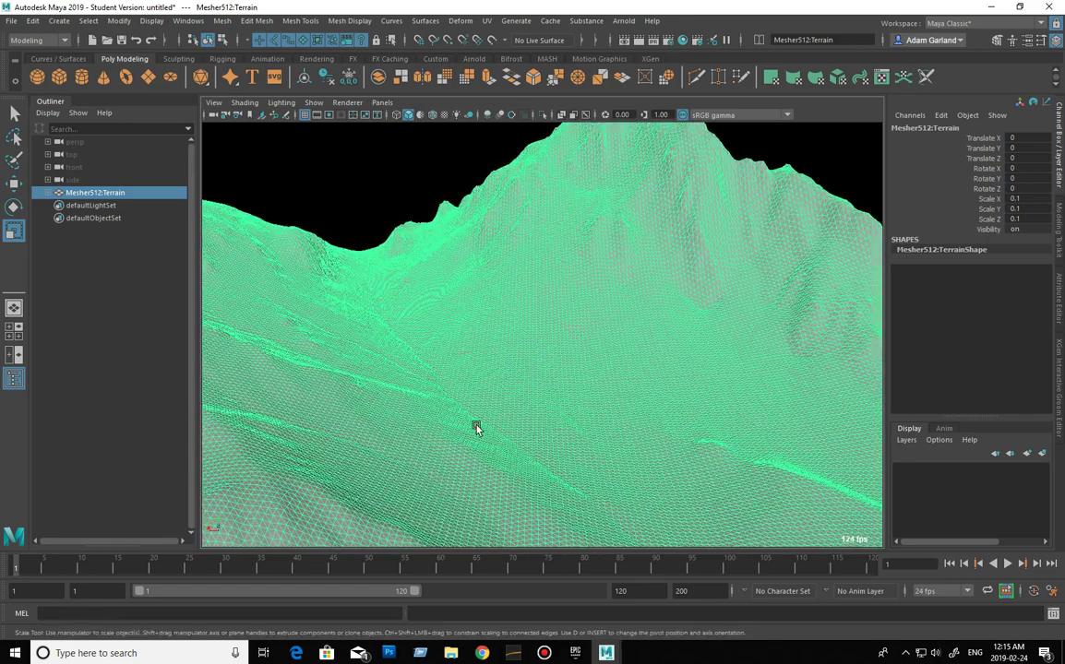
pyautogui.scroll(-2, 443, 469)
pyautogui.scroll(-2, 466, 452)
pyautogui.scroll(-2, 350, 434)
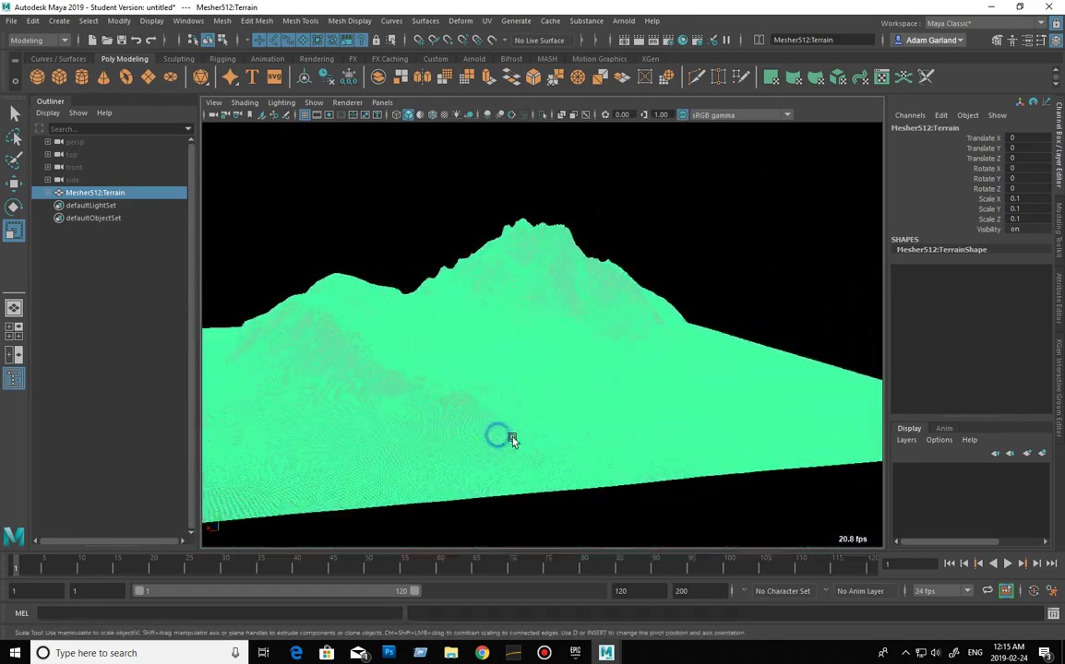
pyautogui.scroll(-1, 513, 442)
pyautogui.keyDown('alt'); pyautogui.moveTo(471, 434); pyautogui.dragTo(506, 488); pyautogui.keyUp('alt')
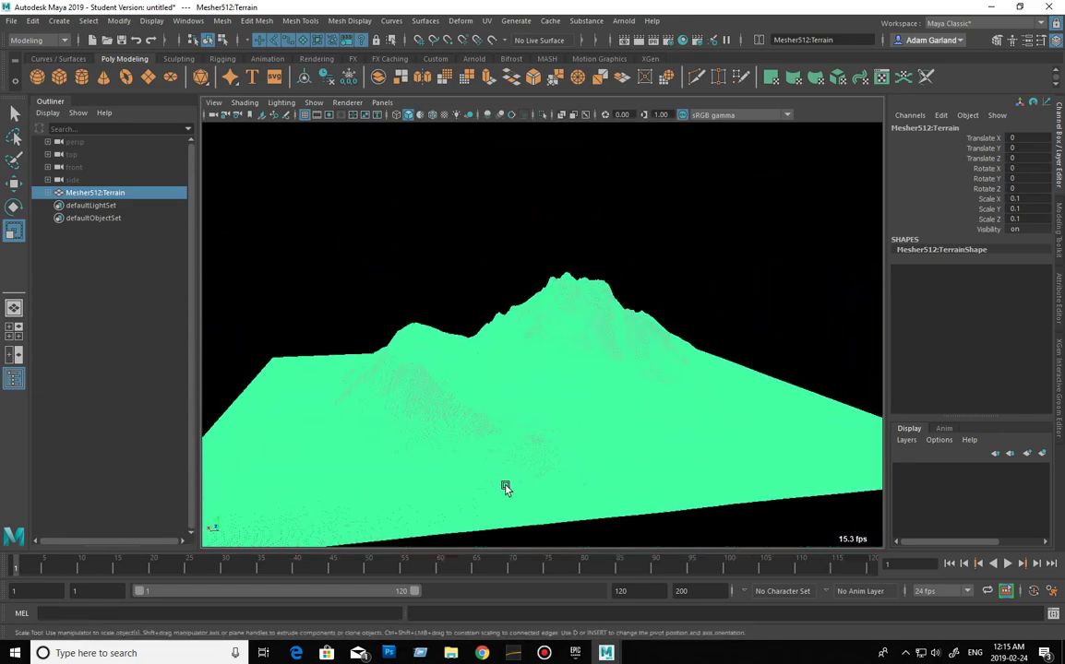
# Step: Flatten the terrain to Scale Y 0 and quadrangulate it via the Shift+right-click menu
pyautogui.doubleClick(1029, 210)
pyautogui.write('0')
pyautogui.press('Return')
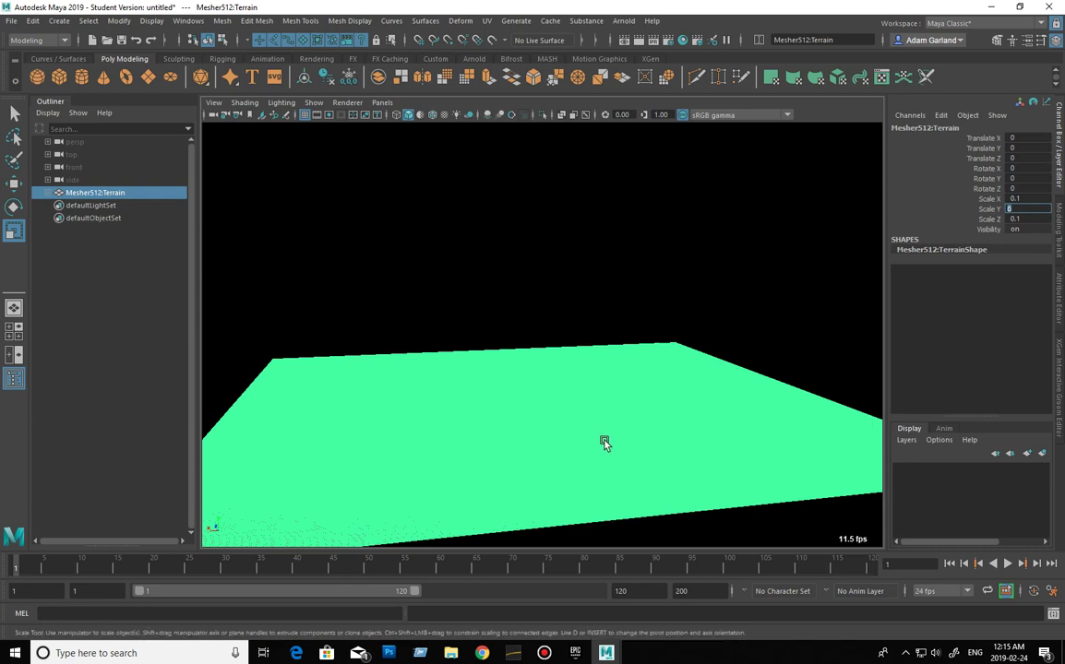
pyautogui.keyDown('shift'); pyautogui.rightClick(556, 418); pyautogui.keyUp('shift')
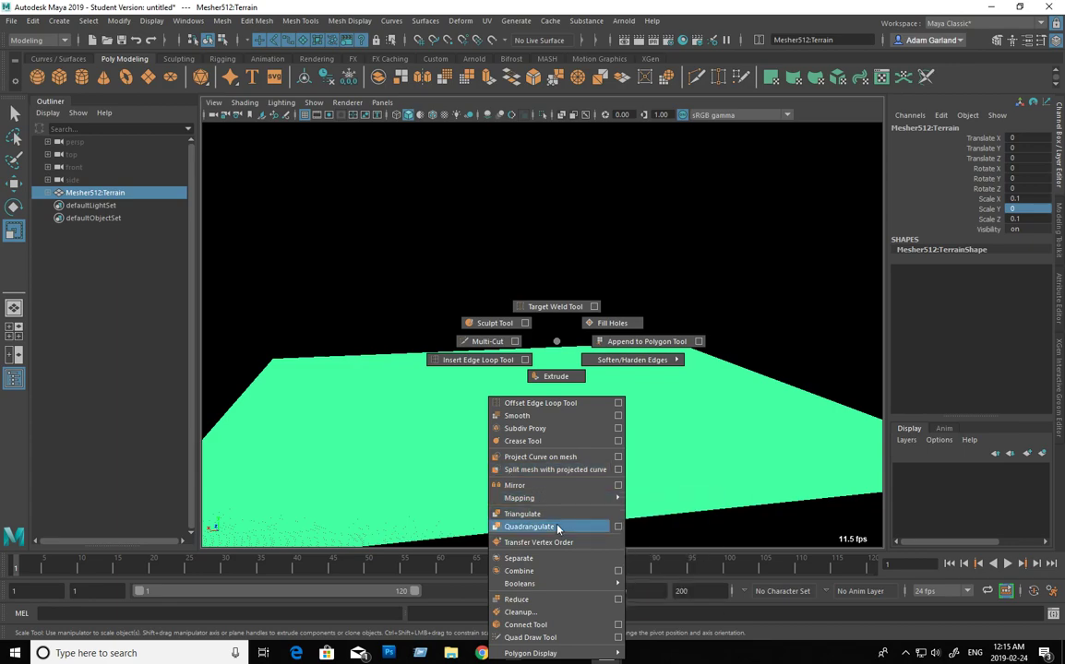
pyautogui.keyDown('shift'); pyautogui.moveTo(557, 421); pyautogui.dragTo(594, 507, button='right'); pyautogui.keyUp('shift')
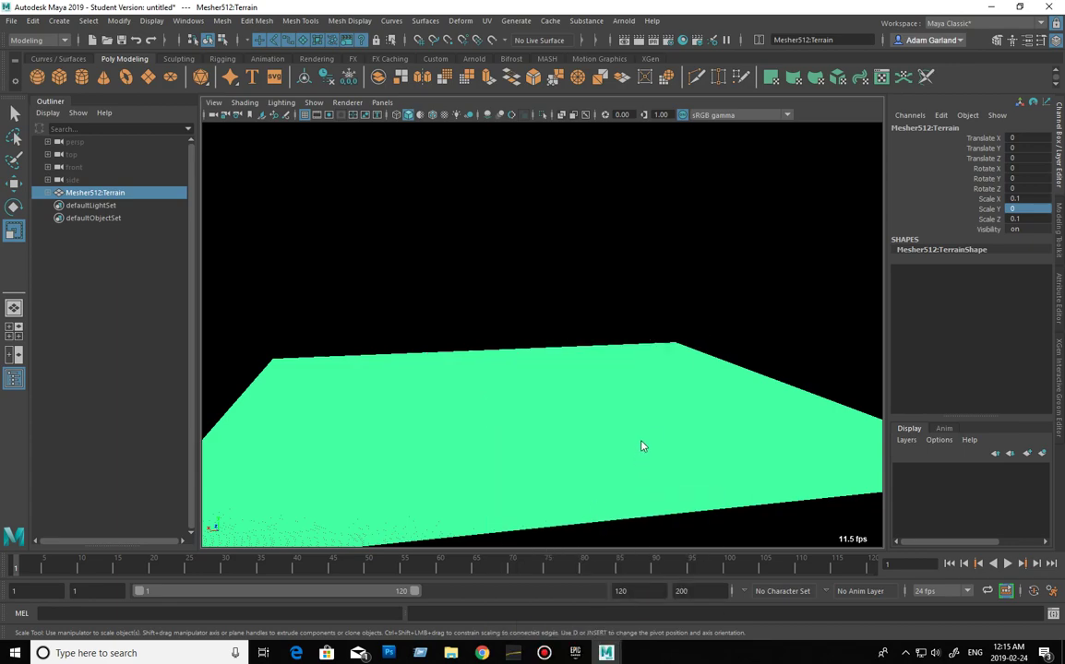
# Step: Inspect the new quad grid on the flattened terrain plane from several angles
pyautogui.keyDown('alt'); pyautogui.moveTo(620, 429); pyautogui.dragTo(613, 468); pyautogui.keyUp('alt')
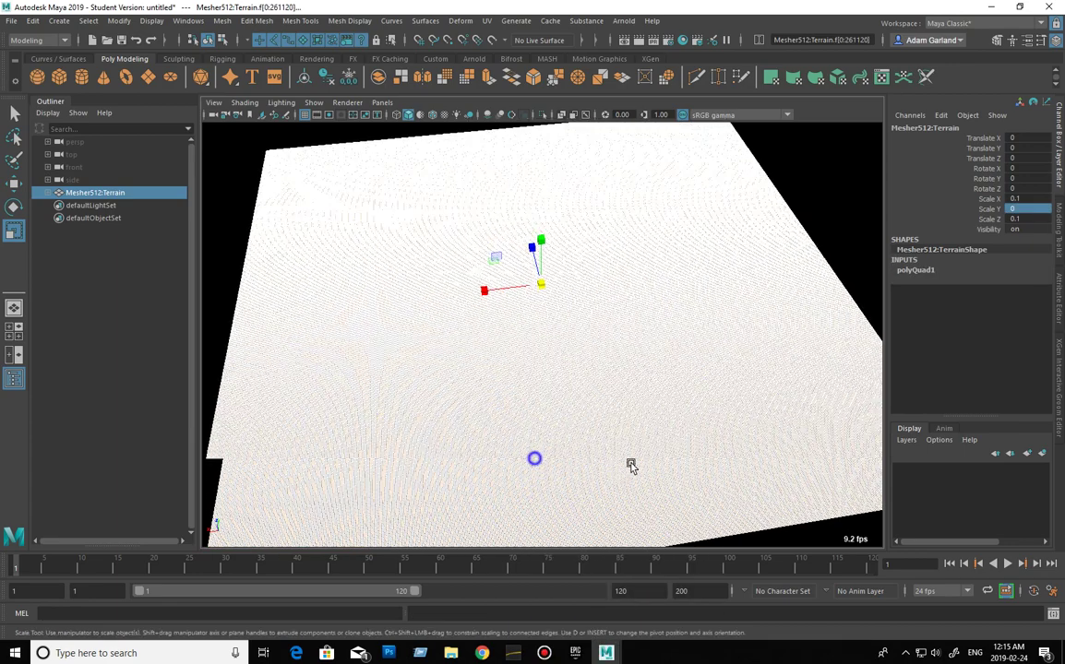
pyautogui.keyDown('alt'); pyautogui.moveTo(642, 466); pyautogui.dragTo(694, 459, button='right'); pyautogui.keyUp('alt')
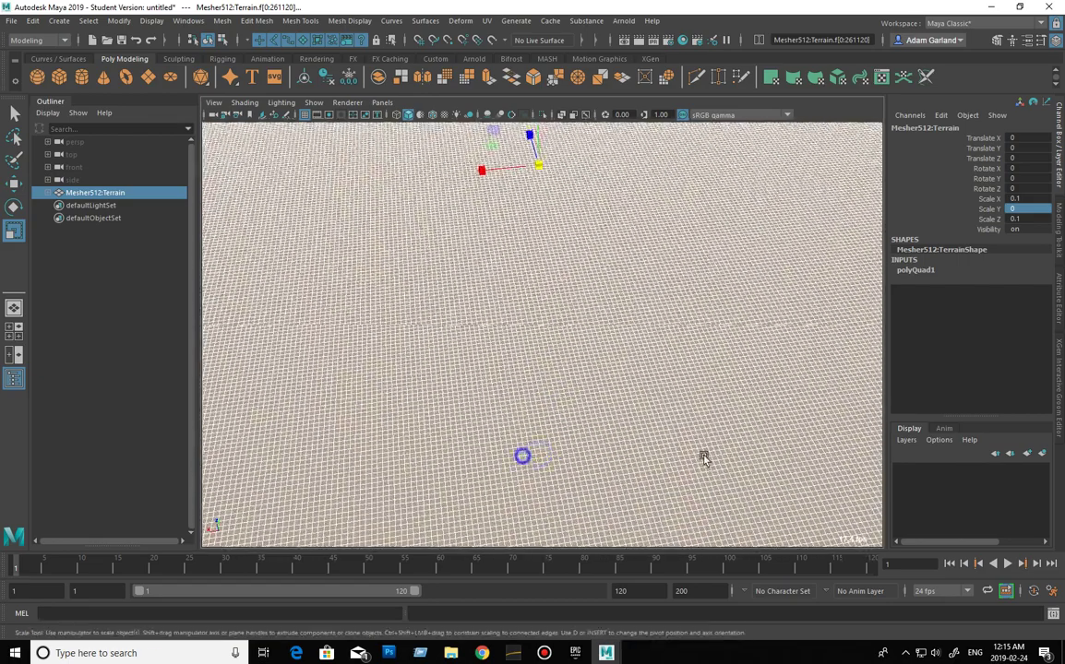
pyautogui.keyDown('alt'); pyautogui.moveTo(693, 458); pyautogui.dragTo(713, 458, button='right'); pyautogui.keyUp('alt')
pyautogui.keyDown('alt'); pyautogui.moveTo(708, 398); pyautogui.dragTo(554, 412, button='right'); pyautogui.keyUp('alt')
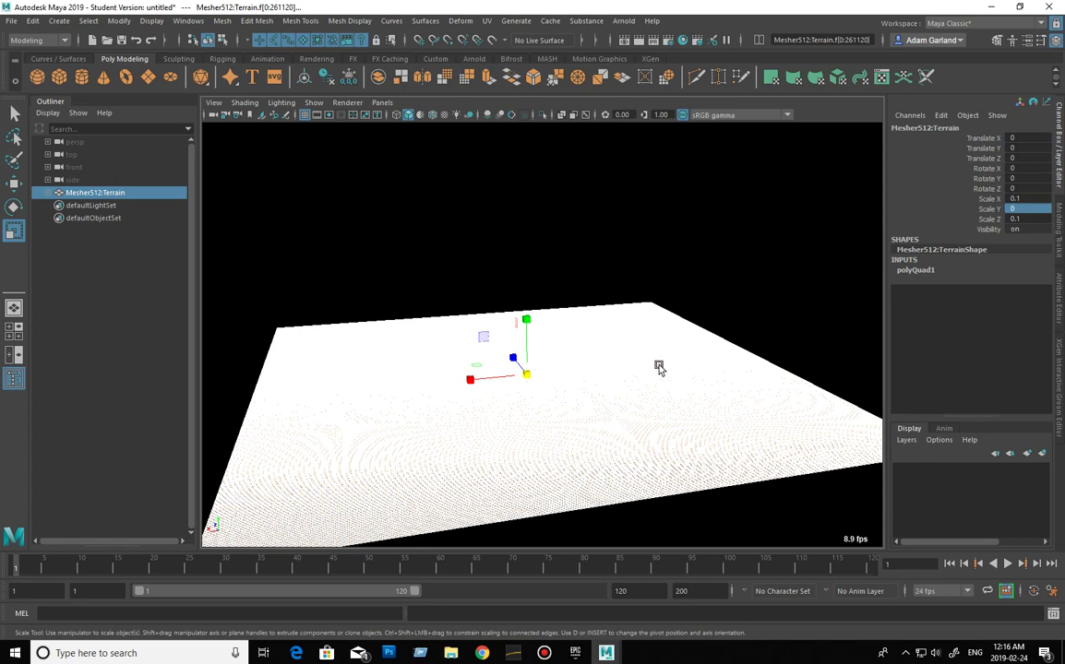
pyautogui.moveTo(569, 469)
pyautogui.keyDown('alt'); pyautogui.mouseDown()
pyautogui.moveTo(549, 468)
pyautogui.moveTo(603, 470)
pyautogui.moveTo(523, 469)
pyautogui.moveTo(709, 468)
pyautogui.moveTo(651, 481)
pyautogui.moveTo(637, 506)
pyautogui.moveTo(643, 542)
pyautogui.moveTo(640, 497)
pyautogui.moveTo(656, 492)
pyautogui.moveTo(649, 499)
pyautogui.mouseUp(); pyautogui.keyUp('alt')
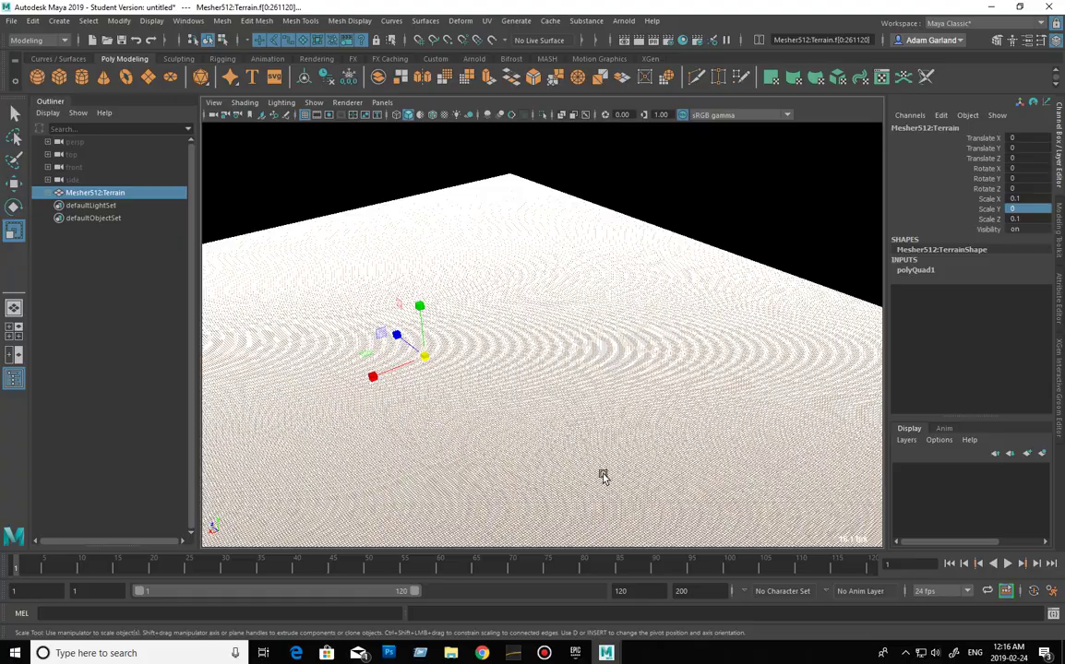
pyautogui.moveTo(605, 473)
pyautogui.keyDown('alt'); pyautogui.mouseDown()
pyautogui.moveTo(553, 475)
pyautogui.moveTo(546, 461)
pyautogui.moveTo(620, 442)
pyautogui.moveTo(613, 457)
pyautogui.moveTo(519, 464)
pyautogui.moveTo(565, 503)
pyautogui.moveTo(554, 499)
pyautogui.mouseUp(); pyautogui.keyUp('alt')
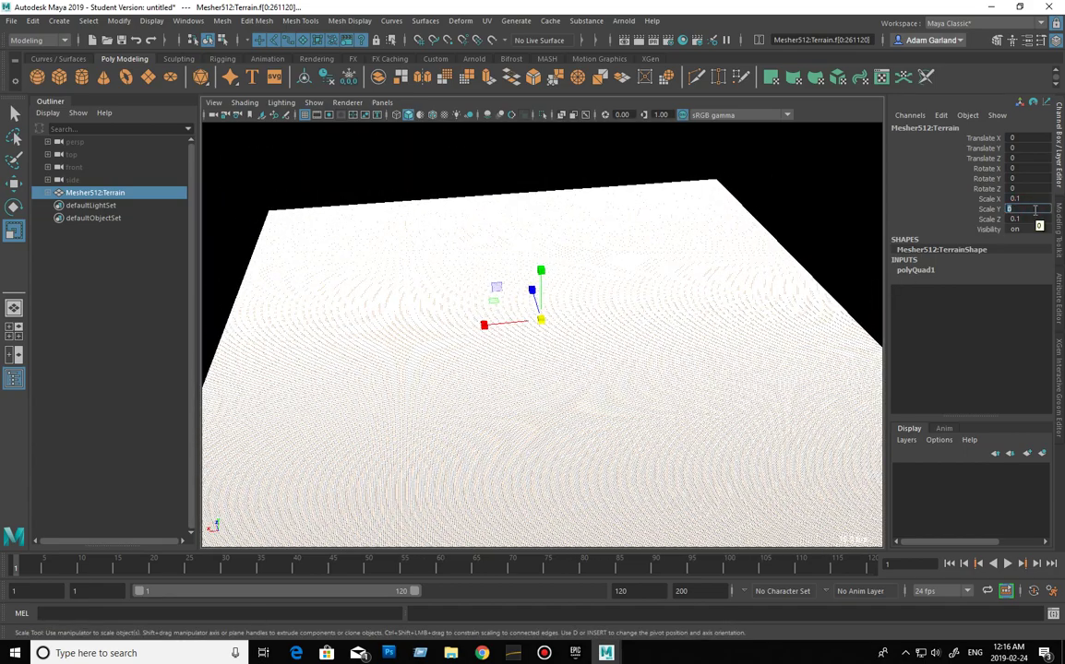
# Step: Restore the terrain's Scale Y to 0.1 and view the recovered mountain relief
pyautogui.write('0.1')
pyautogui.press('Return')
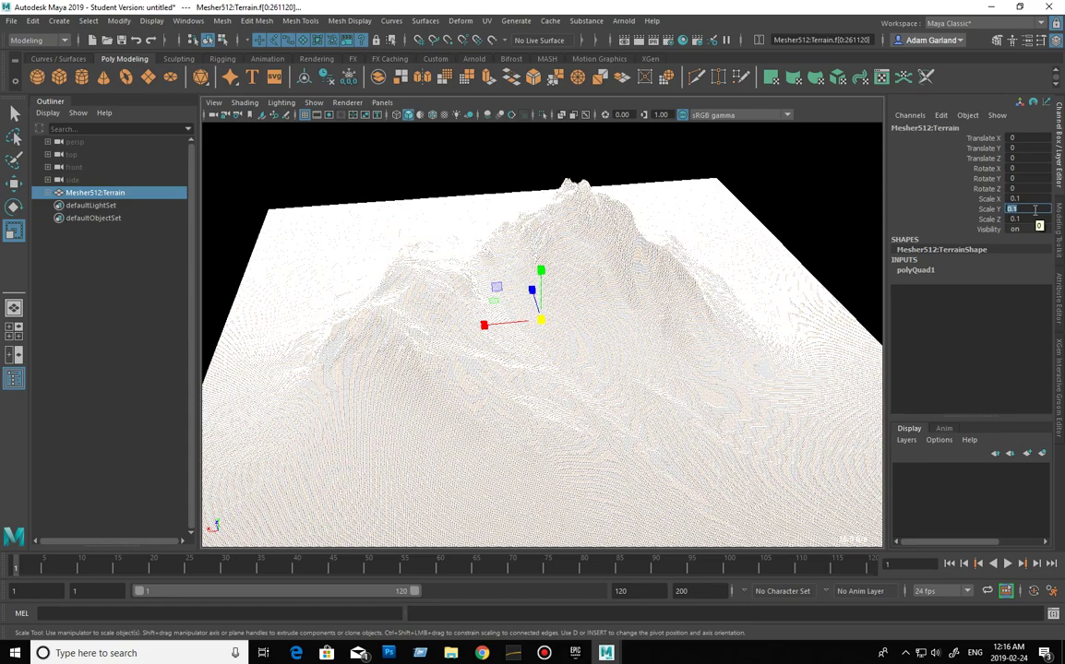
pyautogui.scroll(2, 559, 333)
pyautogui.scroll(2, 630, 347)
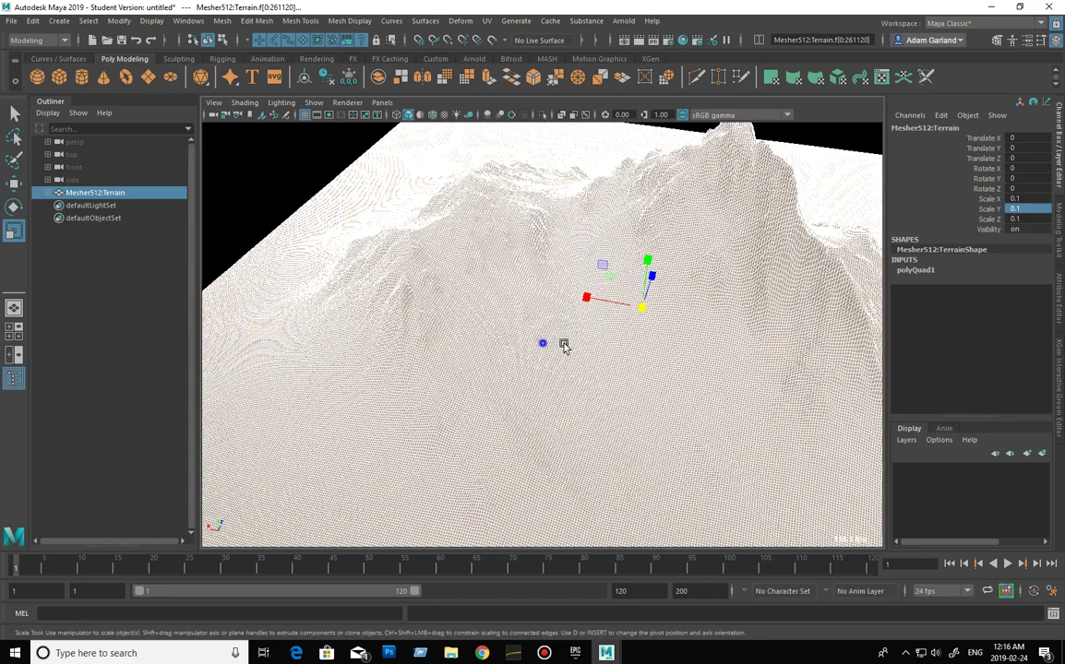
pyautogui.scroll(3, 708, 347)
pyautogui.scroll(2, 510, 347)
pyautogui.moveTo(509, 348)
pyautogui.keyDown('alt'); pyautogui.mouseDown()
pyautogui.moveTo(552, 344)
pyautogui.moveTo(573, 363)
pyautogui.moveTo(652, 338)
pyautogui.moveTo(603, 339)
pyautogui.mouseUp(); pyautogui.keyUp('alt')
pyautogui.press('r')
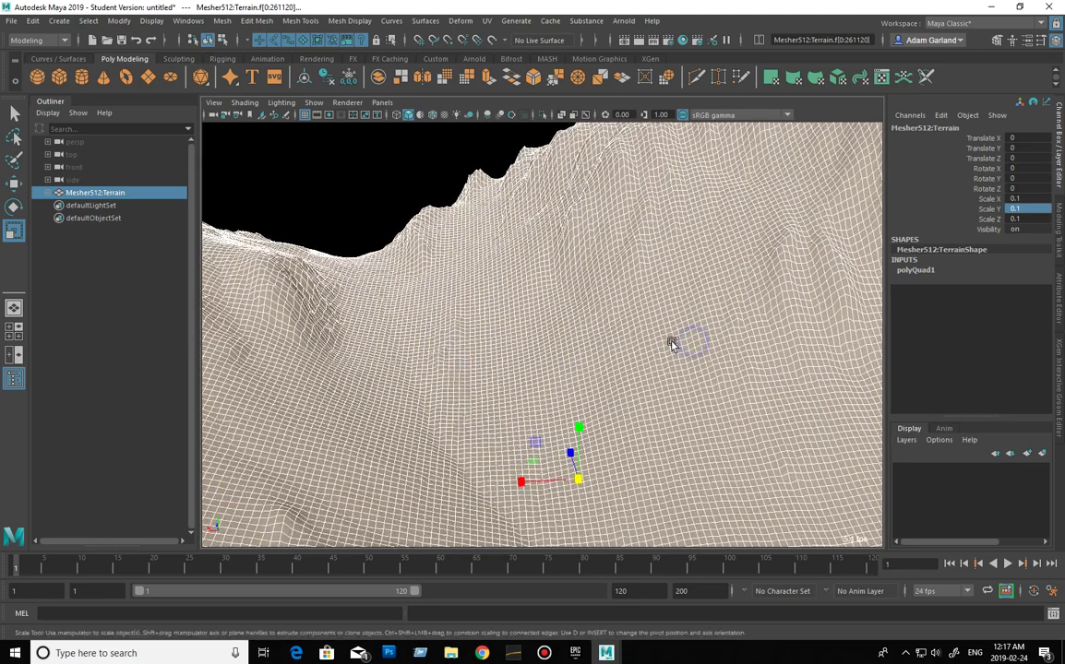
pyautogui.moveTo(670, 345)
pyautogui.keyDown('alt'); pyautogui.mouseDown()
pyautogui.moveTo(424, 346)
pyautogui.moveTo(424, 327)
pyautogui.mouseUp(); pyautogui.keyUp('alt')
# Step: Delete the quadrangulated terrain's history with Edit > Delete by Type > History
pyautogui.click(386, 252)
pyautogui.moveTo(369, 282)
pyautogui.keyDown('alt'); pyautogui.mouseDown()
pyautogui.moveTo(433, 392)
pyautogui.moveTo(471, 356)
pyautogui.moveTo(466, 341)
pyautogui.moveTo(384, 346)
pyautogui.mouseUp(); pyautogui.keyUp('alt')
pyautogui.click(333, 384)
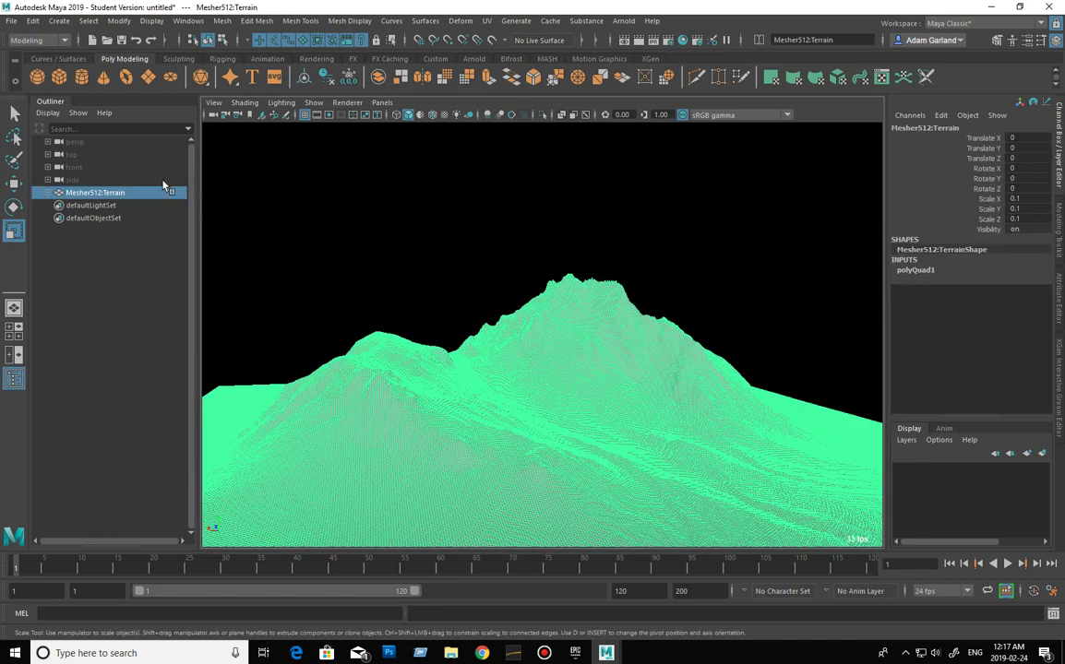
pyautogui.click(33, 21)
pyautogui.moveTo(70, 170)
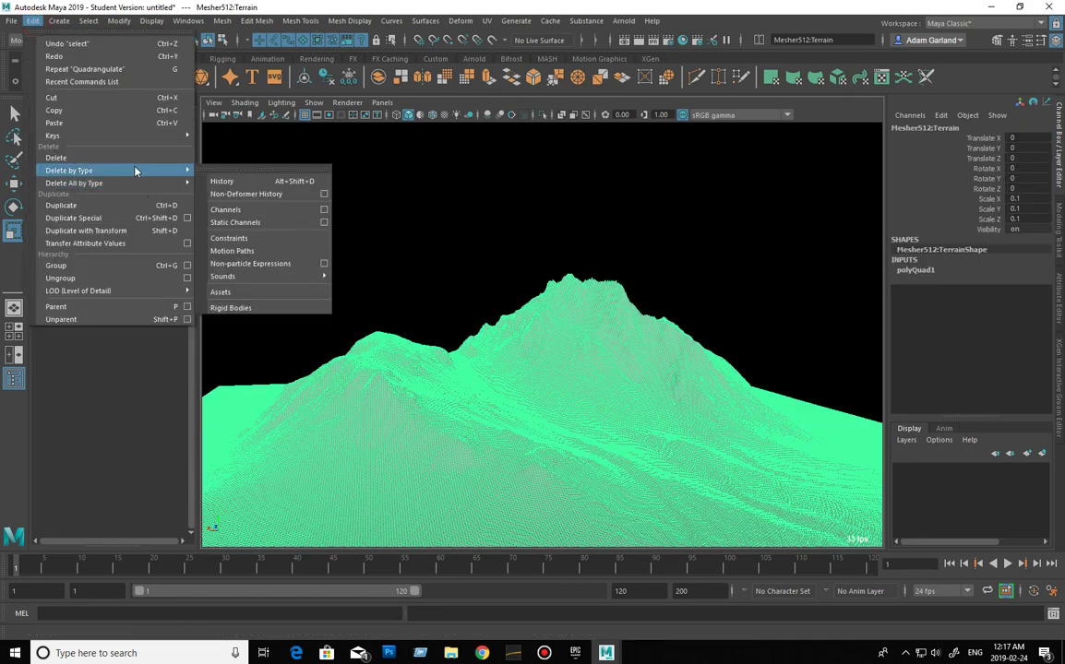
pyautogui.click(240, 181)
pyautogui.click(335, 200)
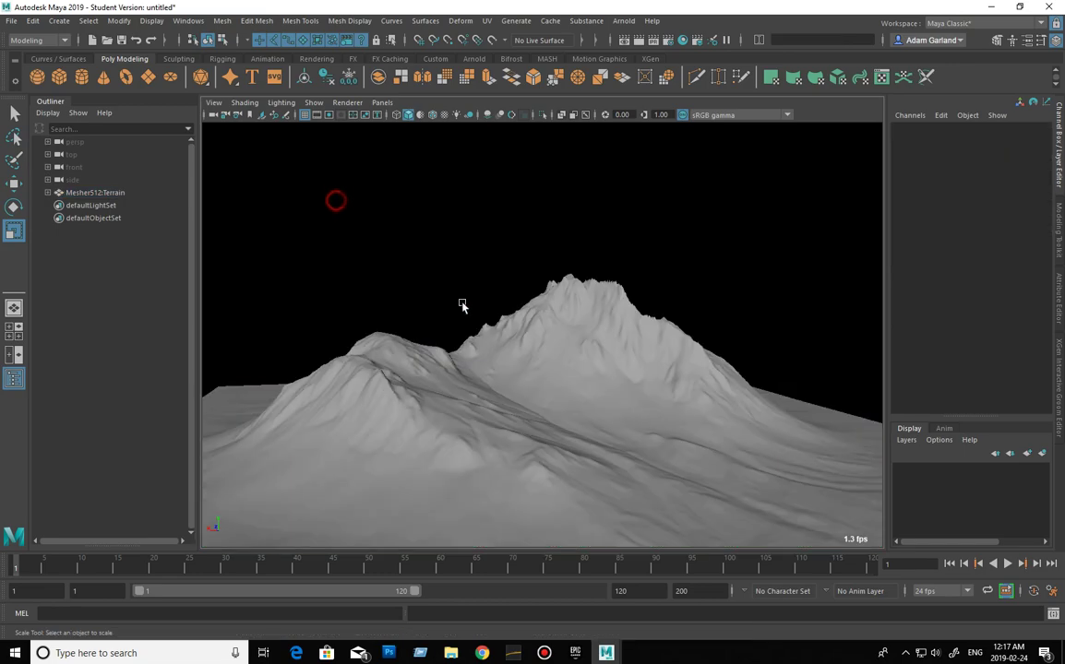
pyautogui.click(554, 334)
pyautogui.moveTo(637, 380)
pyautogui.keyDown('alt'); pyautogui.mouseDown()
pyautogui.moveTo(537, 288)
pyautogui.moveTo(585, 419)
pyautogui.moveTo(485, 417)
pyautogui.moveTo(569, 467)
pyautogui.moveTo(756, 404)
pyautogui.moveTo(677, 428)
pyautogui.moveTo(590, 409)
pyautogui.moveTo(736, 448)
pyautogui.moveTo(761, 409)
pyautogui.moveTo(702, 400)
pyautogui.moveTo(712, 417)
pyautogui.moveTo(732, 408)
pyautogui.moveTo(554, 438)
pyautogui.moveTo(570, 447)
pyautogui.moveTo(739, 428)
pyautogui.moveTo(720, 417)
pyautogui.mouseUp(); pyautogui.keyUp('alt')
pyautogui.click(537, 288)
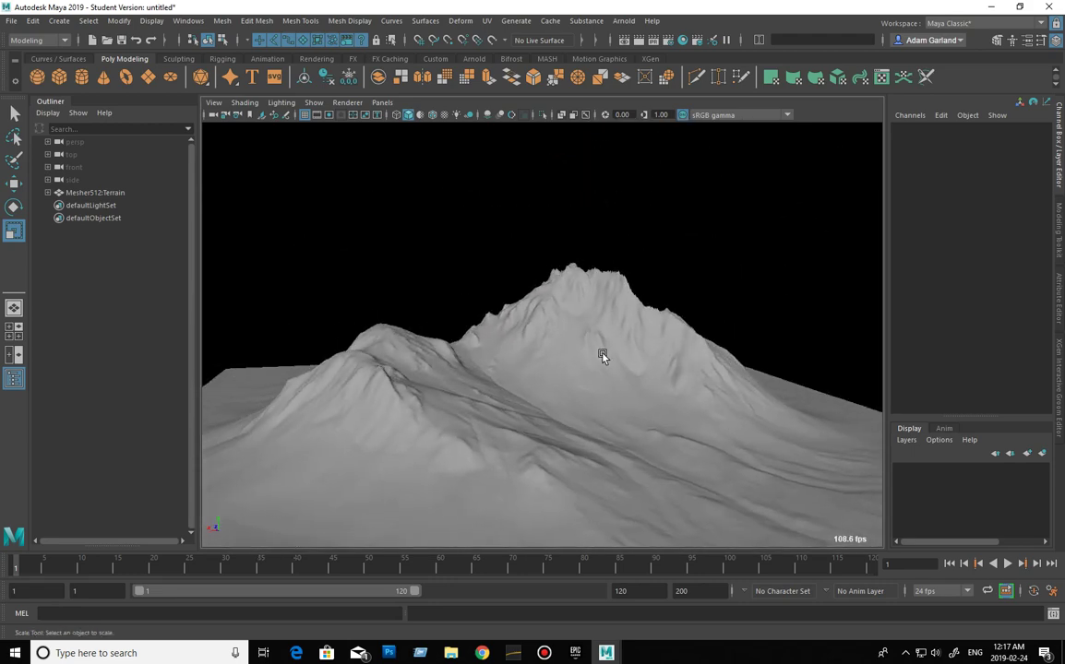
# Step: Select Mesher512:Terrain and open UV > UV Editor to see its square shell
pyautogui.click(540, 311)
pyautogui.click(487, 21)
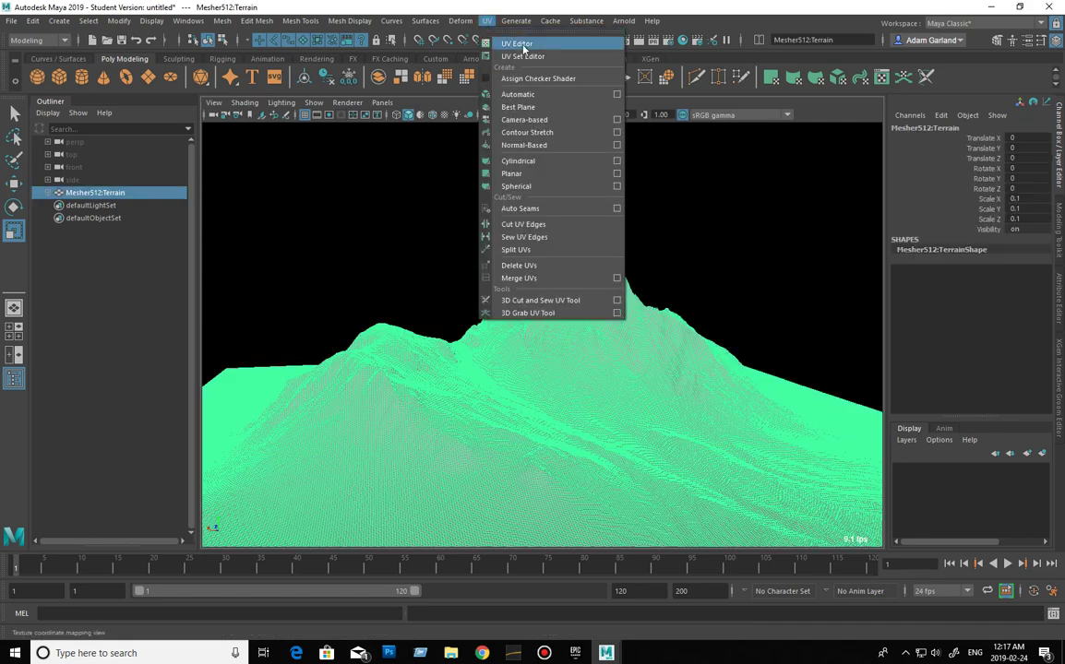
pyautogui.click(519, 44)
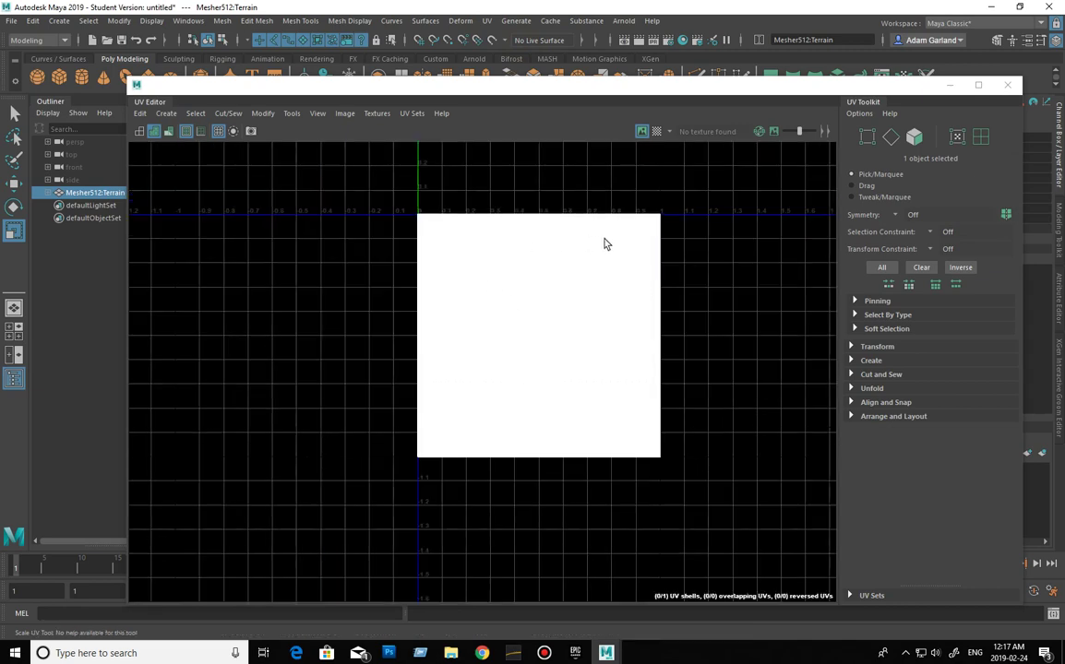
# Step: Close the UV Editor and tumble around the Mixer000.png snow-and-rock textured mountain
pyautogui.click(1008, 88)
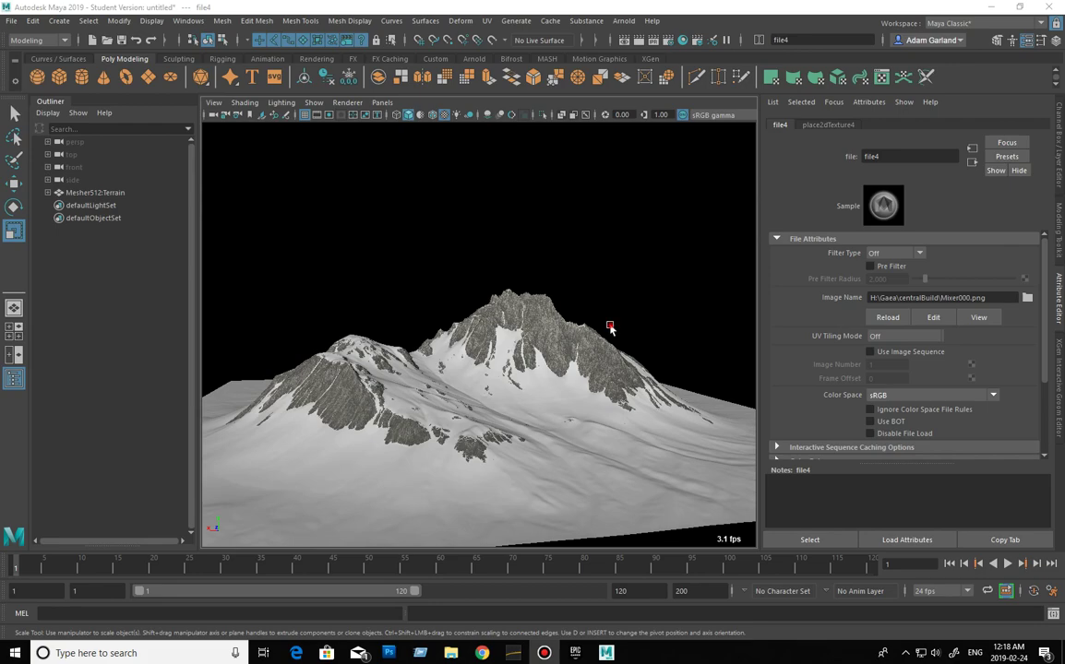
pyautogui.moveTo(609, 327)
pyautogui.keyDown('alt'); pyautogui.mouseDown()
pyautogui.moveTo(440, 344)
pyautogui.moveTo(726, 328)
pyautogui.moveTo(632, 309)
pyautogui.moveTo(616, 330)
pyautogui.mouseUp(); pyautogui.keyUp('alt')
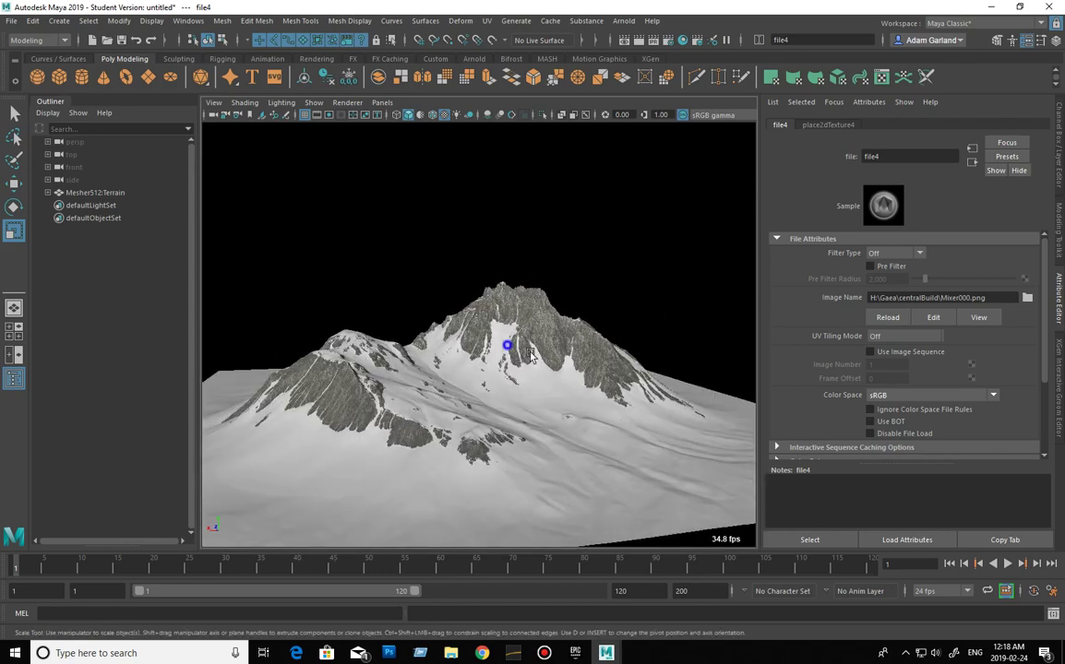
pyautogui.keyDown('alt'); pyautogui.moveTo(504, 346); pyautogui.dragTo(628, 349, button='right'); pyautogui.keyUp('alt')
pyautogui.moveTo(503, 379)
pyautogui.keyDown('alt'); pyautogui.mouseDown(button='right')
pyautogui.moveTo(691, 386)
pyautogui.moveTo(480, 365)
pyautogui.mouseUp(button='right'); pyautogui.keyUp('alt')
pyautogui.moveTo(492, 394)
pyautogui.keyDown('alt'); pyautogui.mouseDown()
pyautogui.moveTo(572, 391)
pyautogui.moveTo(586, 379)
pyautogui.mouseUp(); pyautogui.keyUp('alt')
pyautogui.moveTo(515, 384)
pyautogui.keyDown('alt'); pyautogui.mouseDown()
pyautogui.moveTo(405, 388)
pyautogui.moveTo(397, 377)
pyautogui.moveTo(580, 406)
pyautogui.moveTo(606, 400)
pyautogui.moveTo(602, 390)
pyautogui.moveTo(492, 389)
pyautogui.moveTo(532, 388)
pyautogui.mouseUp(); pyautogui.keyUp('alt')
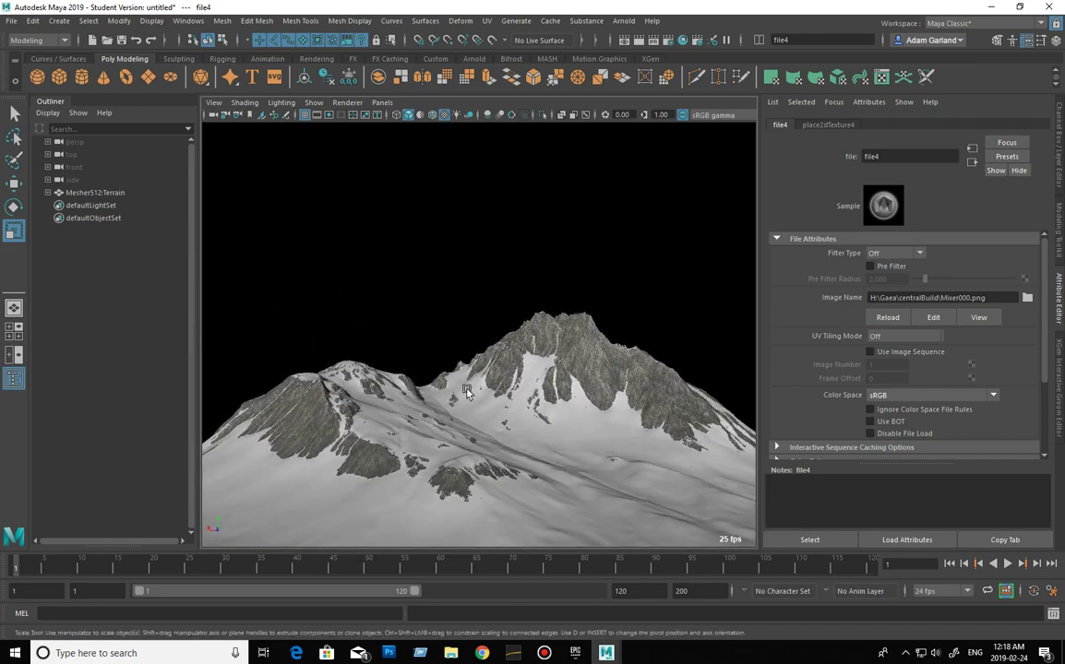
pyautogui.keyDown('alt'); pyautogui.moveTo(456, 398); pyautogui.dragTo(513, 402); pyautogui.keyUp('alt')
pyautogui.moveTo(513, 402)
pyautogui.keyDown('alt'); pyautogui.mouseDown(button='middle')
pyautogui.moveTo(511, 392)
pyautogui.moveTo(536, 384)
pyautogui.mouseUp(button='middle'); pyautogui.keyUp('alt')
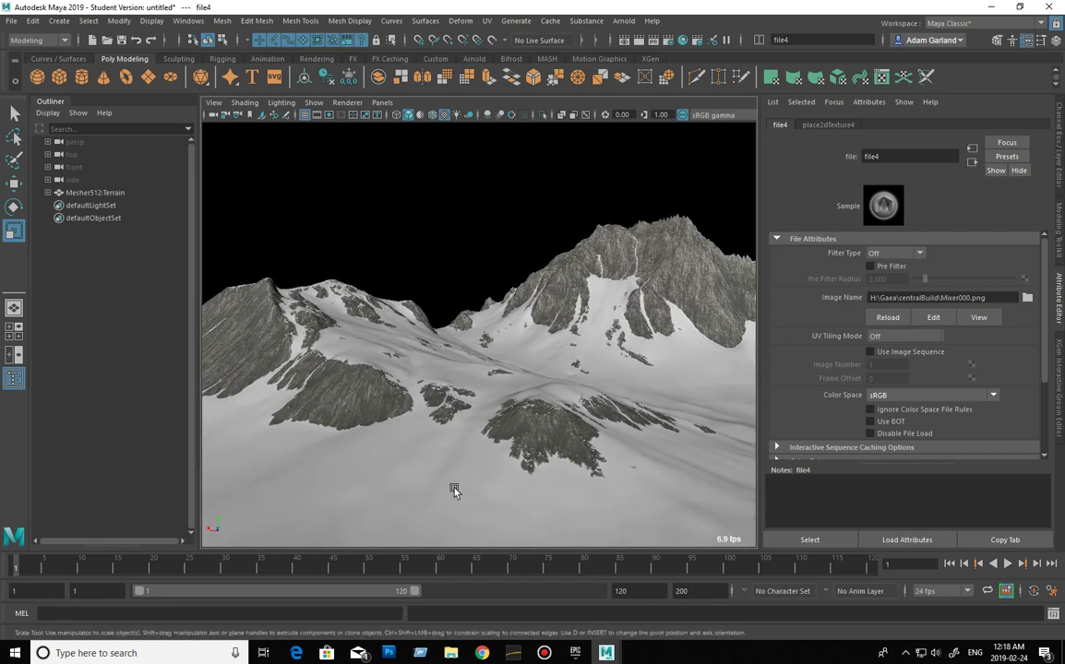
pyautogui.keyDown('alt'); pyautogui.moveTo(538, 474); pyautogui.dragTo(557, 456); pyautogui.keyUp('alt')
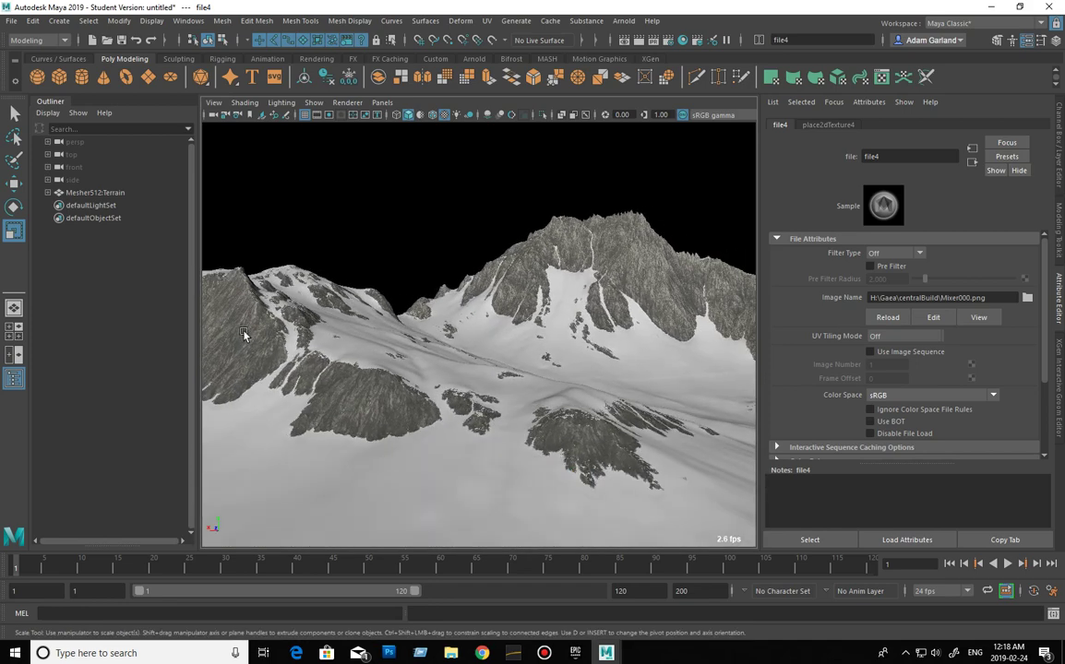
pyautogui.moveTo(623, 312)
pyautogui.keyDown('alt'); pyautogui.mouseDown()
pyautogui.moveTo(570, 368)
pyautogui.moveTo(709, 380)
pyautogui.moveTo(515, 380)
pyautogui.mouseUp(); pyautogui.keyUp('alt')
pyautogui.moveTo(625, 332)
pyautogui.keyDown('alt'); pyautogui.mouseDown()
pyautogui.moveTo(435, 333)
pyautogui.moveTo(480, 361)
pyautogui.moveTo(637, 363)
pyautogui.moveTo(434, 371)
pyautogui.moveTo(480, 389)
pyautogui.moveTo(554, 368)
pyautogui.moveTo(661, 368)
pyautogui.moveTo(504, 366)
pyautogui.moveTo(513, 329)
pyautogui.mouseUp(); pyautogui.keyUp('alt')
pyautogui.click(549, 255)
pyautogui.moveTo(559, 275)
pyautogui.keyDown('alt'); pyautogui.mouseDown()
pyautogui.moveTo(552, 285)
pyautogui.moveTo(533, 197)
pyautogui.mouseUp(); pyautogui.keyUp('alt')
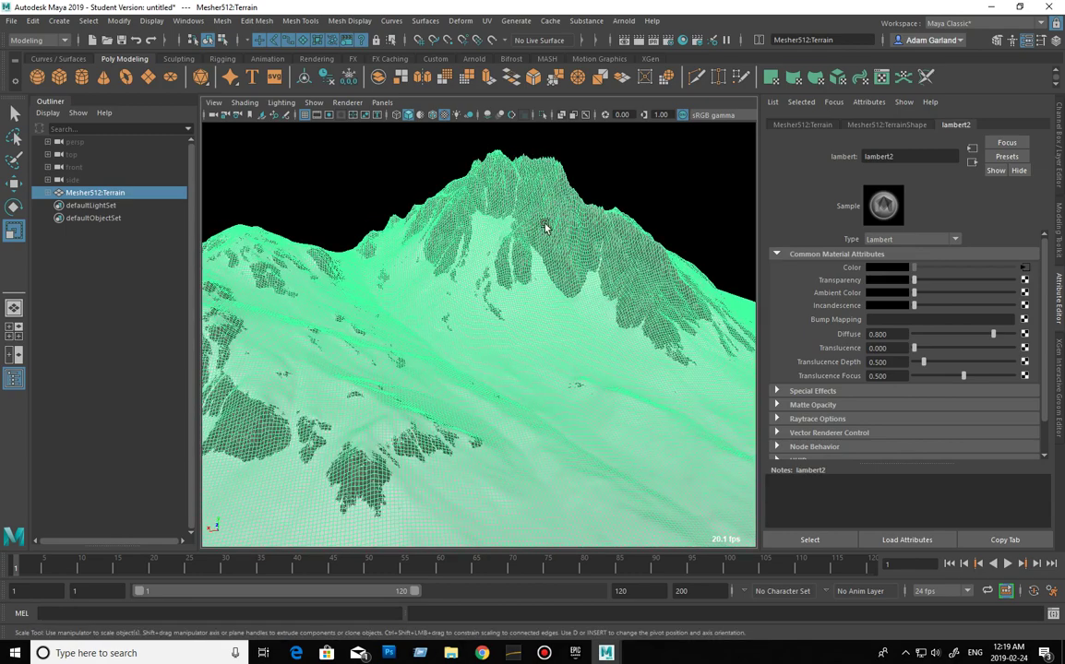
pyautogui.click(626, 187)
pyautogui.moveTo(626, 187)
pyautogui.keyDown('alt'); pyautogui.mouseDown()
pyautogui.moveTo(670, 280)
pyautogui.moveTo(641, 269)
pyautogui.moveTo(570, 305)
pyautogui.mouseUp(); pyautogui.keyUp('alt')
pyautogui.moveTo(570, 305)
pyautogui.keyDown('alt'); pyautogui.mouseDown(button='right')
pyautogui.moveTo(644, 320)
pyautogui.moveTo(446, 297)
pyautogui.mouseUp(button='right'); pyautogui.keyUp('alt')
pyautogui.moveTo(480, 305)
pyautogui.keyDown('alt'); pyautogui.mouseDown()
pyautogui.moveTo(441, 273)
pyautogui.moveTo(457, 312)
pyautogui.mouseUp(); pyautogui.keyUp('alt')
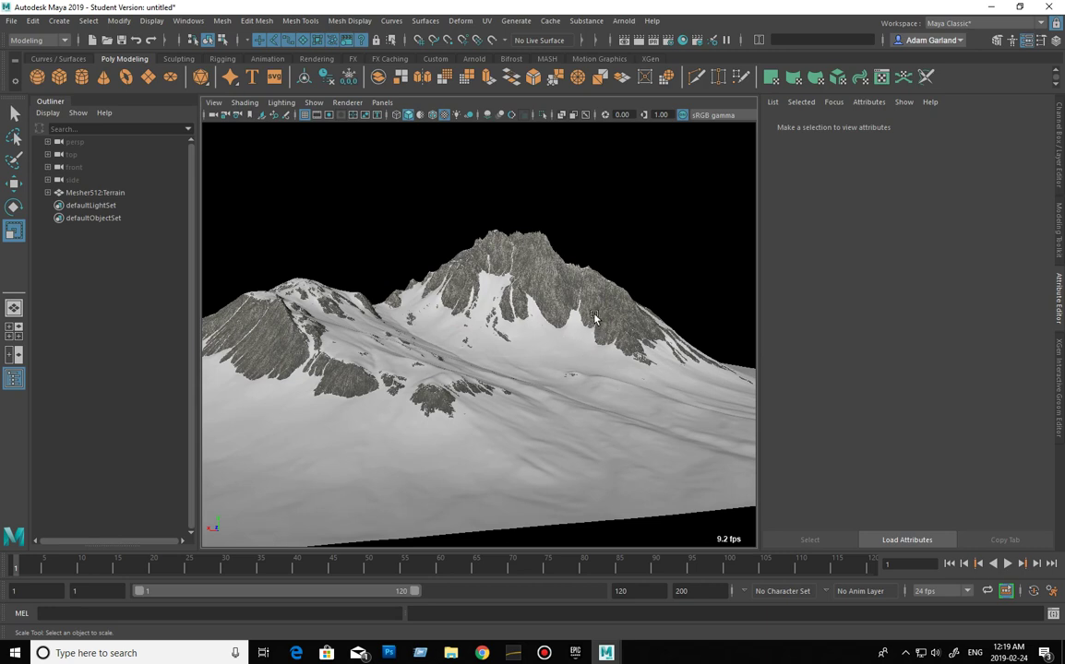
pyautogui.moveTo(609, 328)
pyautogui.keyDown('alt'); pyautogui.mouseDown()
pyautogui.moveTo(623, 326)
pyautogui.moveTo(557, 343)
pyautogui.moveTo(671, 333)
pyautogui.moveTo(577, 324)
pyautogui.mouseUp(); pyautogui.keyUp('alt')
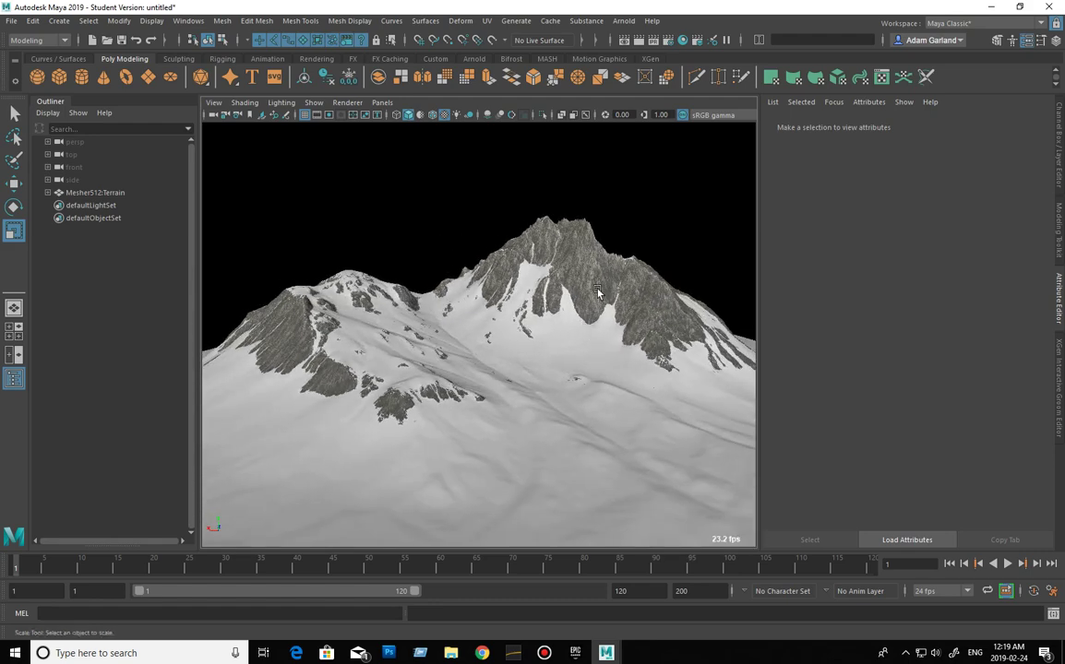